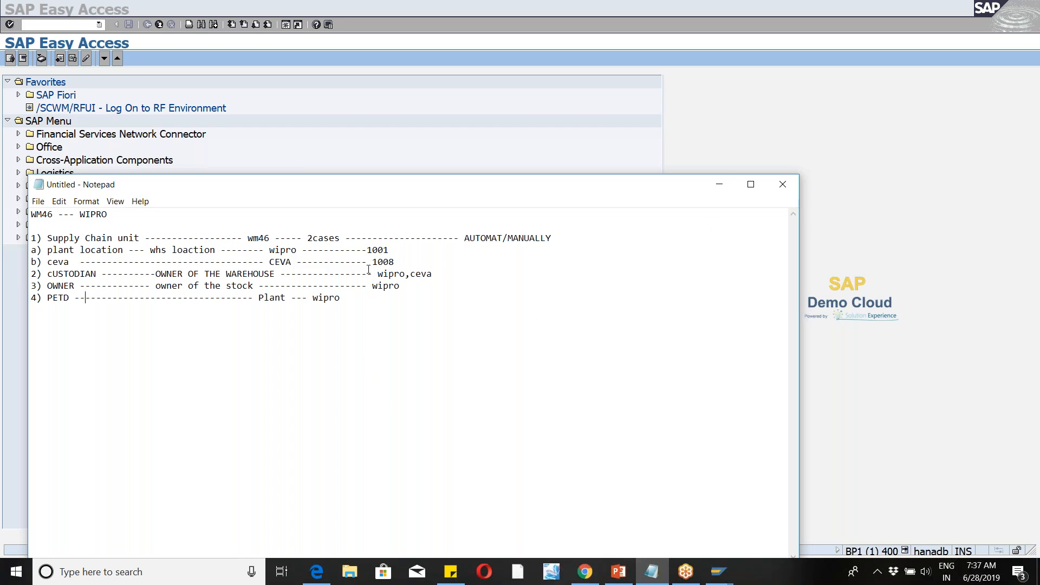
Step: Start a note line reading "Plant, Shipping Point ---------------" below the PETD entry
key(Return)
text(Plant)
text( an)
key(BackSpace)
key(BackSpace)
text(Shipping Point ---------------)
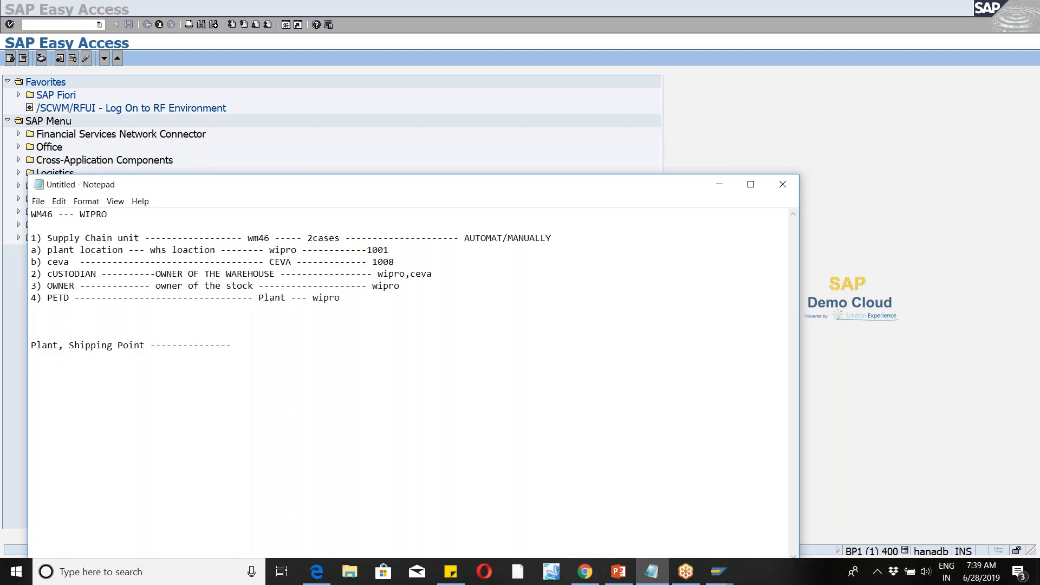
Step: Complete the Plant, Shipping Point note line with "1001,1003 --------- CIF"
text(10001)
key(BackSpace)
key(BackSpace)
text(1,1003 --------- CIF)
key(Return)
key(Return)
drag(266, 345, 287, 345)
drag(464, 239, 503, 238)
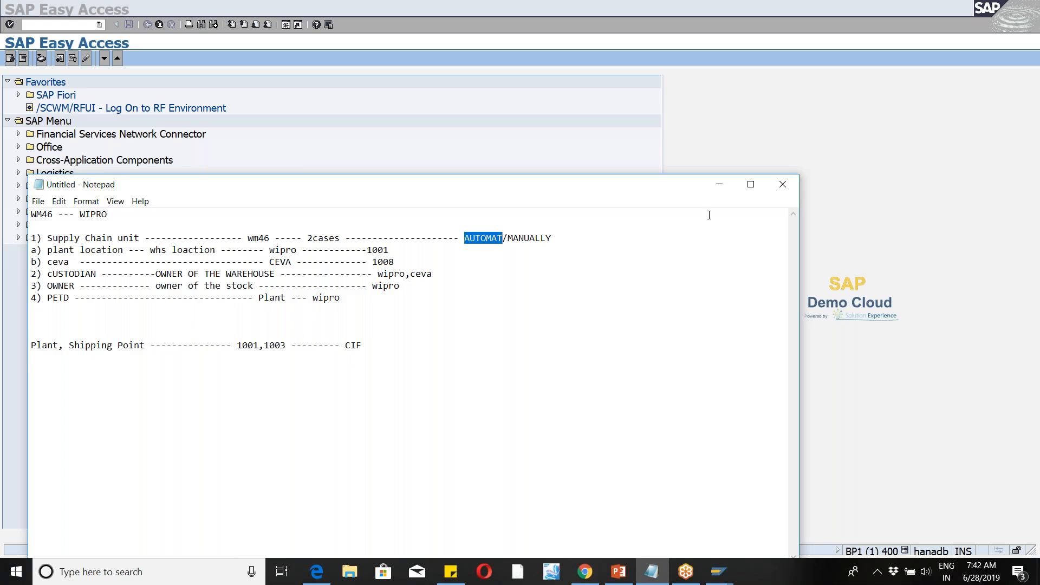
click(719, 185)
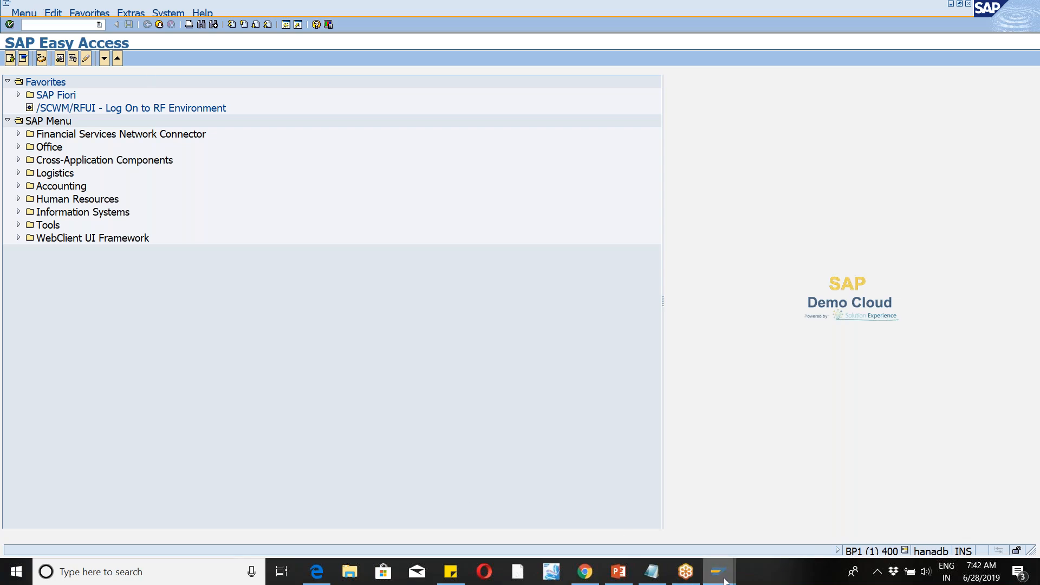
click(662, 416)
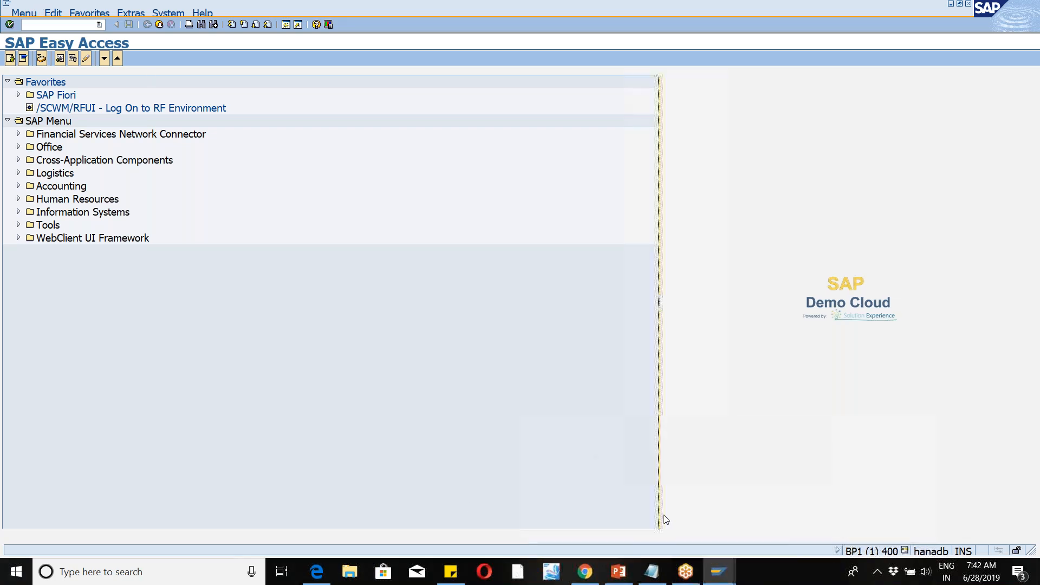
Step: Add the transaction codes "cfm1 , cfm2" a few lines below the CIF line in the Notepad notes
click(650, 571)
click(417, 361)
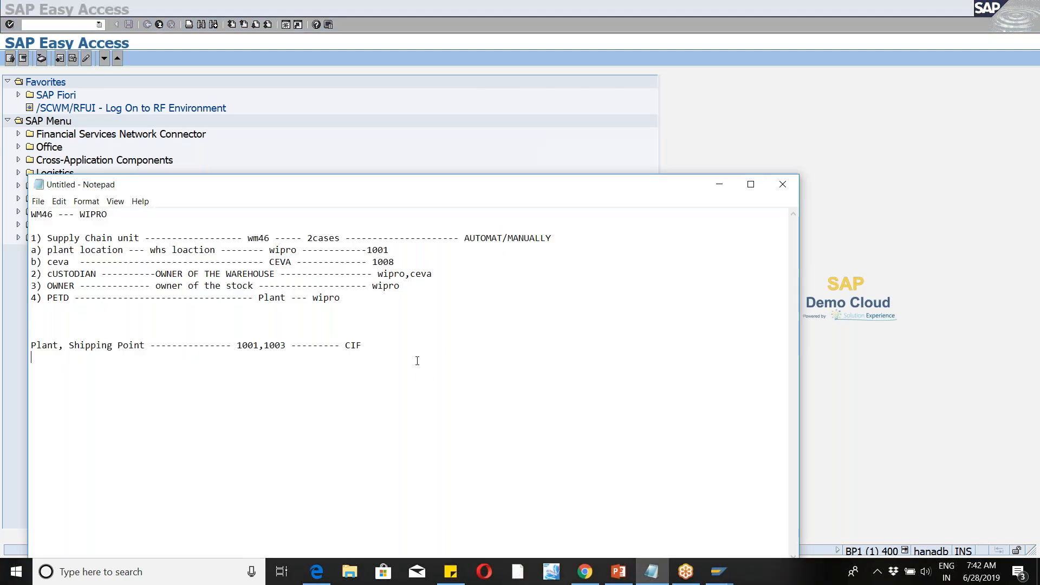
key(Return)
key(Return)
key(Return)
text(cfm1 , cfm2)
Step: Switch to SAP and run transaction cfm1 to create an integration model
key(alt+Tab)
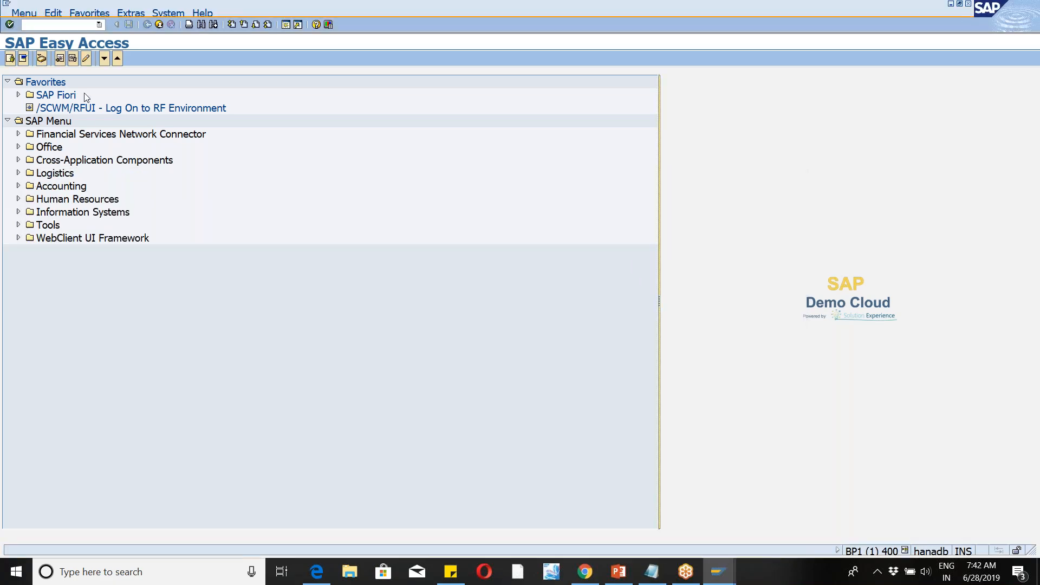
click(37, 24)
text(spro)
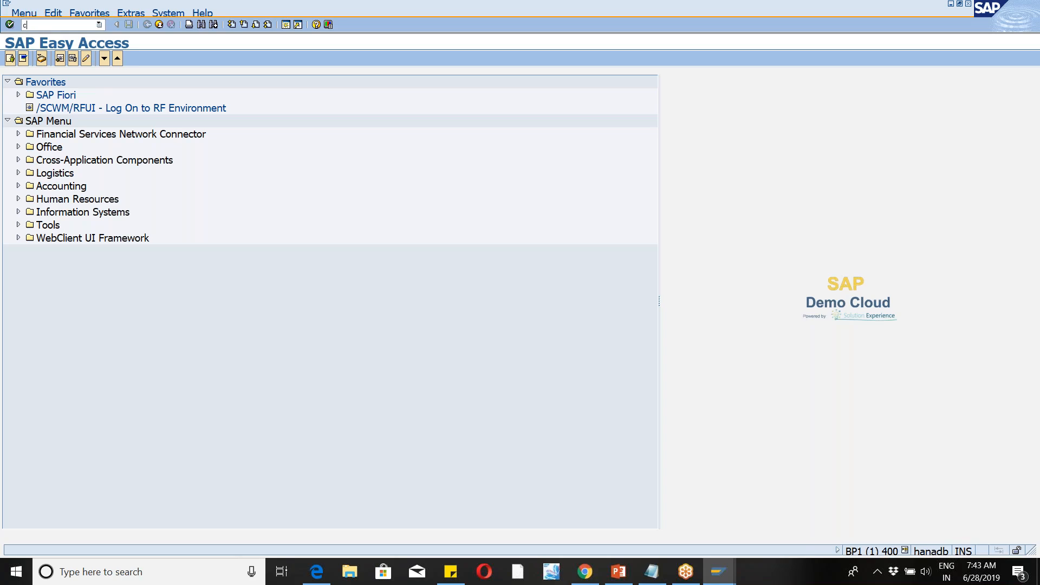
key(Return)
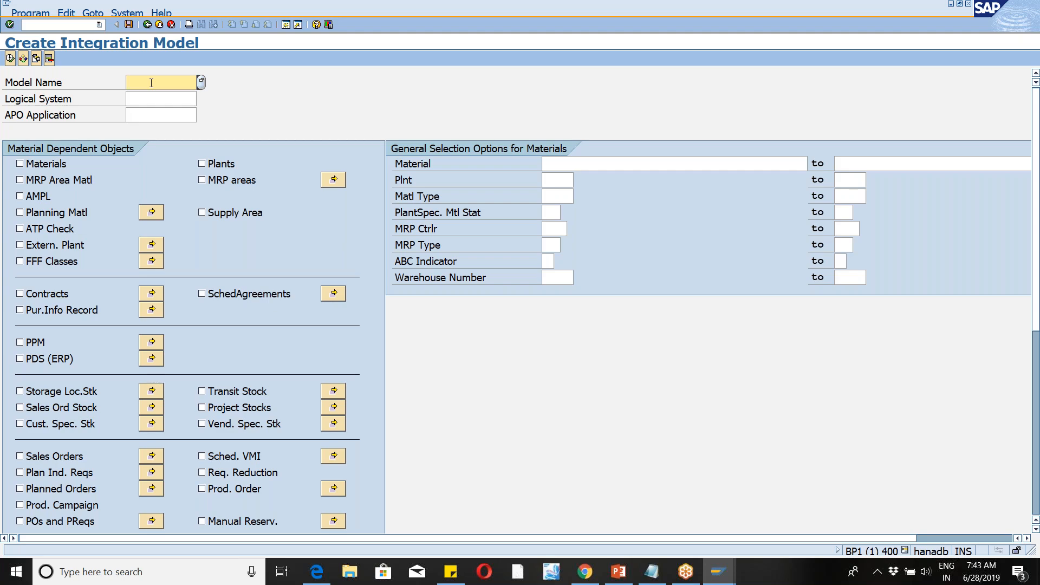
Step: Set the model name to wm46-plnt, the logical system to T41EWM400 and the APO application to wm46-plnt
key(alt+Tab)
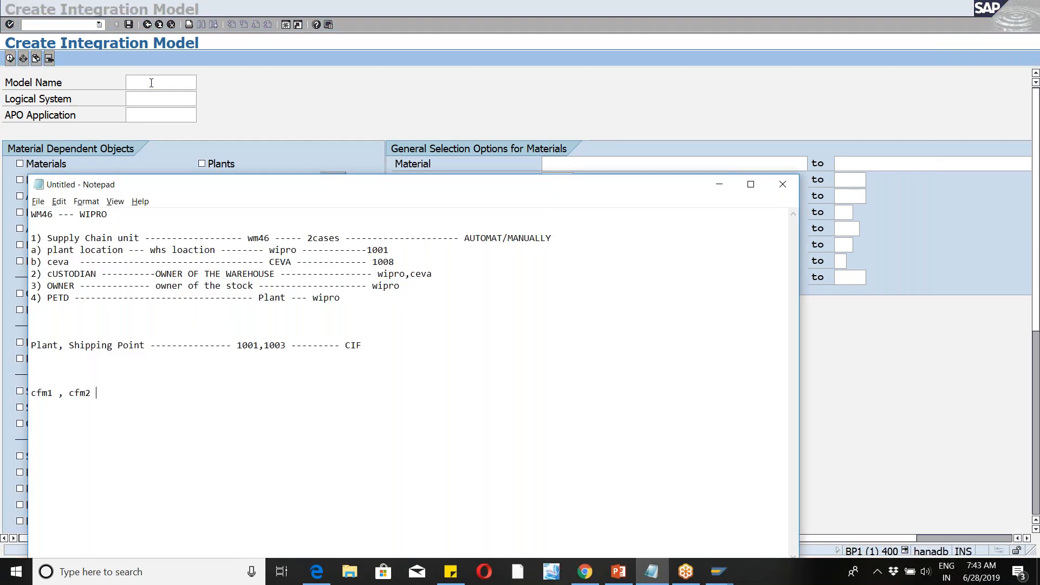
key(alt+Tab)
text(wm46-pln)
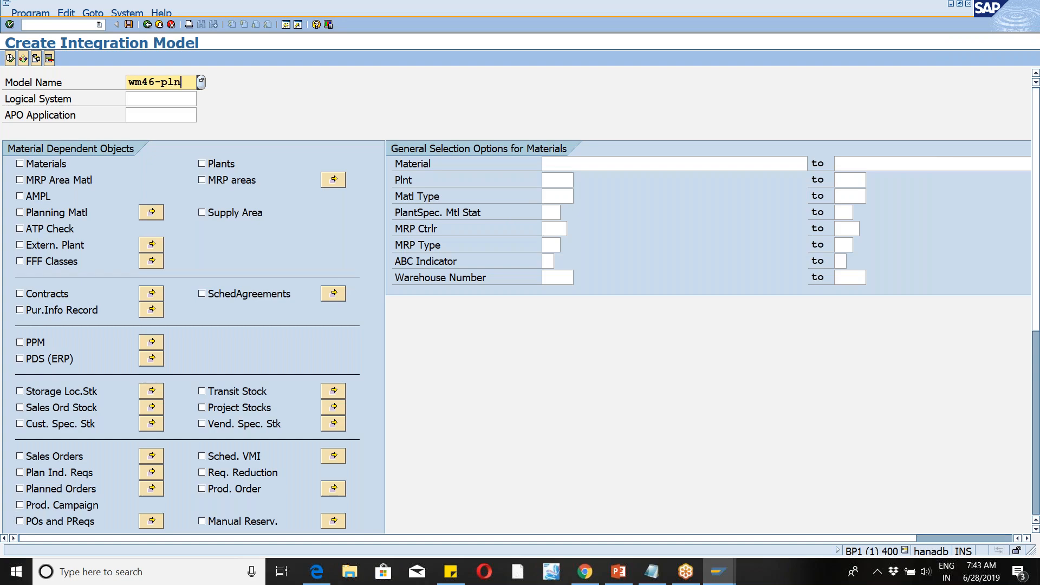
text(t)
key(Tab)
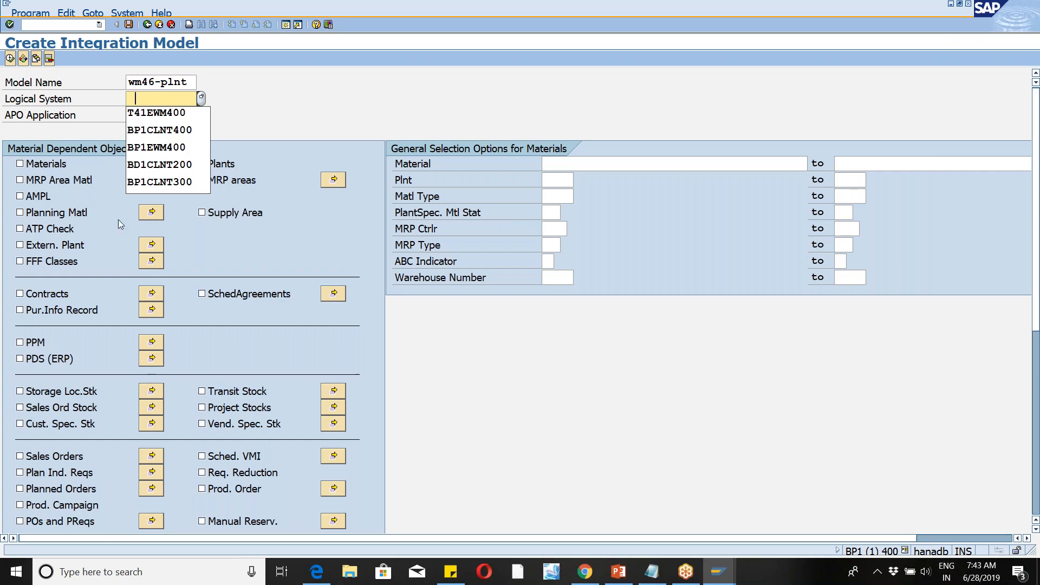
click(155, 115)
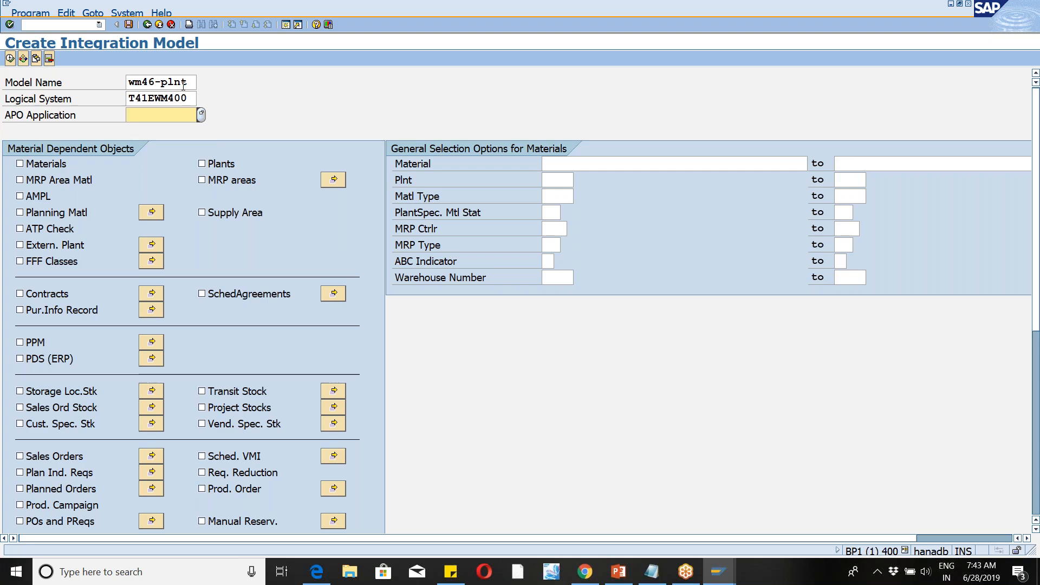
drag(190, 84, 128, 85)
key(ctrl+c)
click(128, 86)
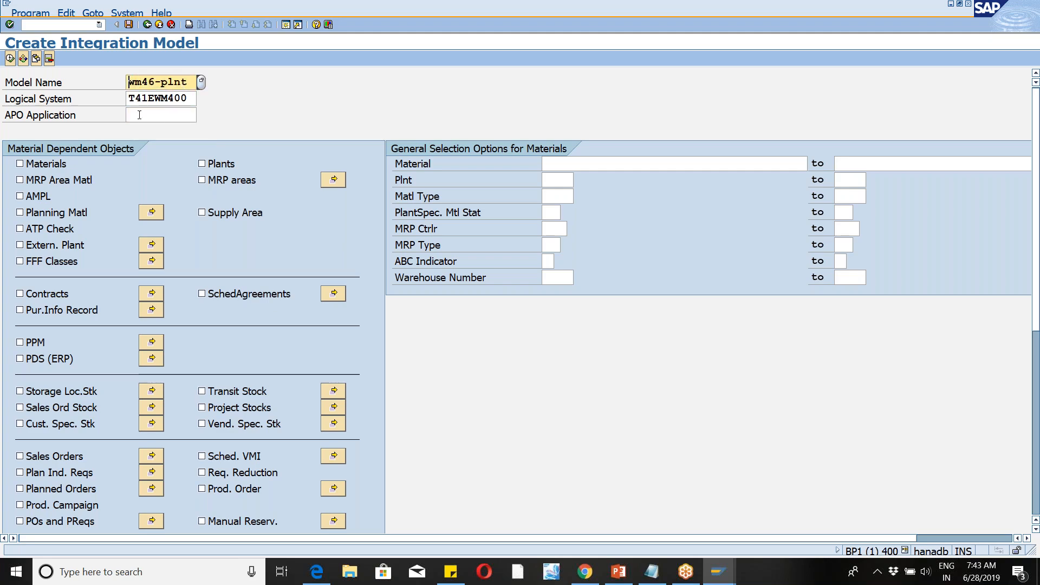
click(142, 117)
key(ctrl+v)
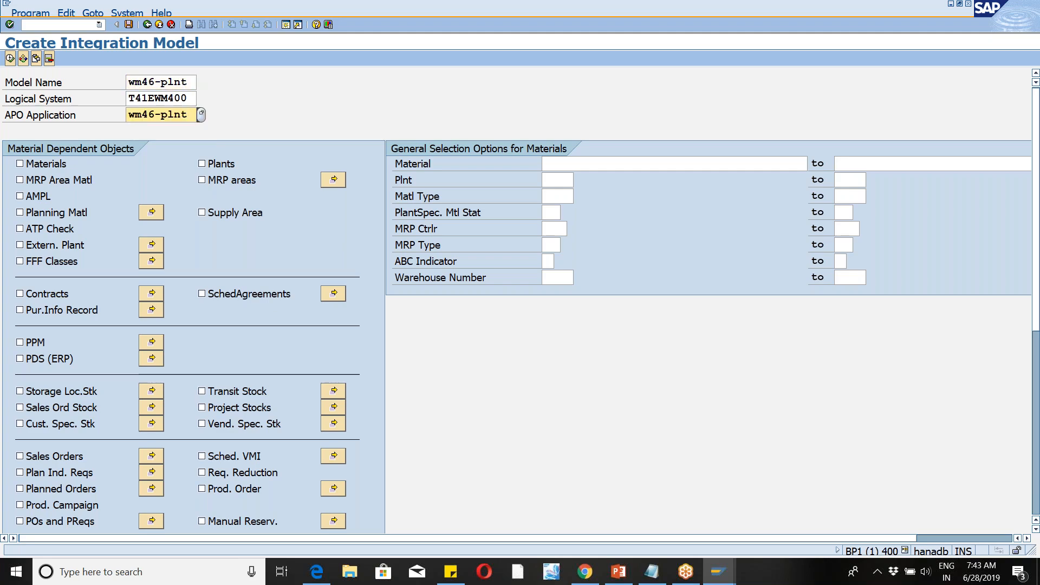
Step: Select Plants as the material dependent object, restrict it to plant wm46 and generate the integration model
click(212, 168)
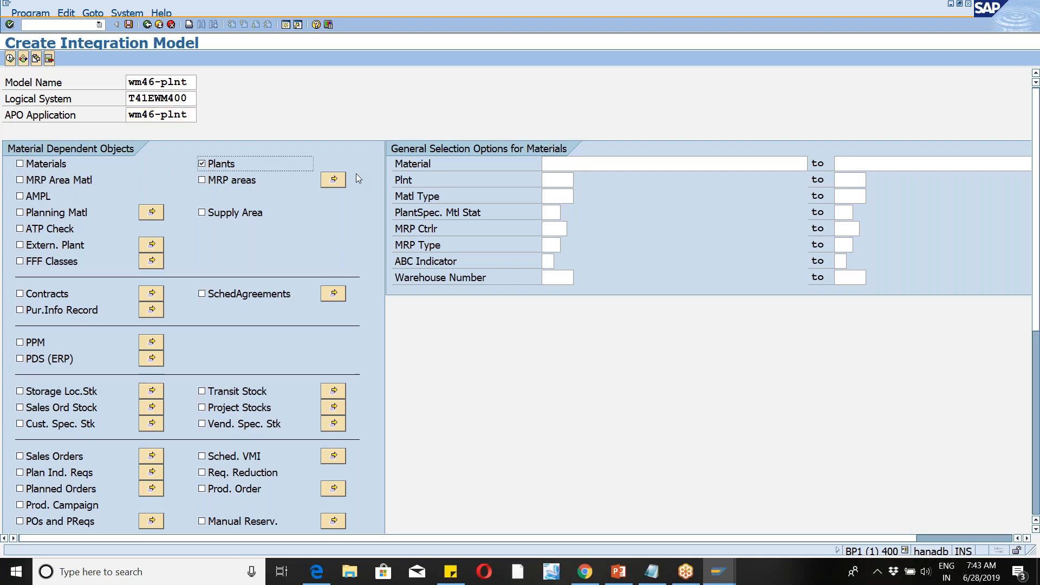
click(558, 184)
text(wm46)
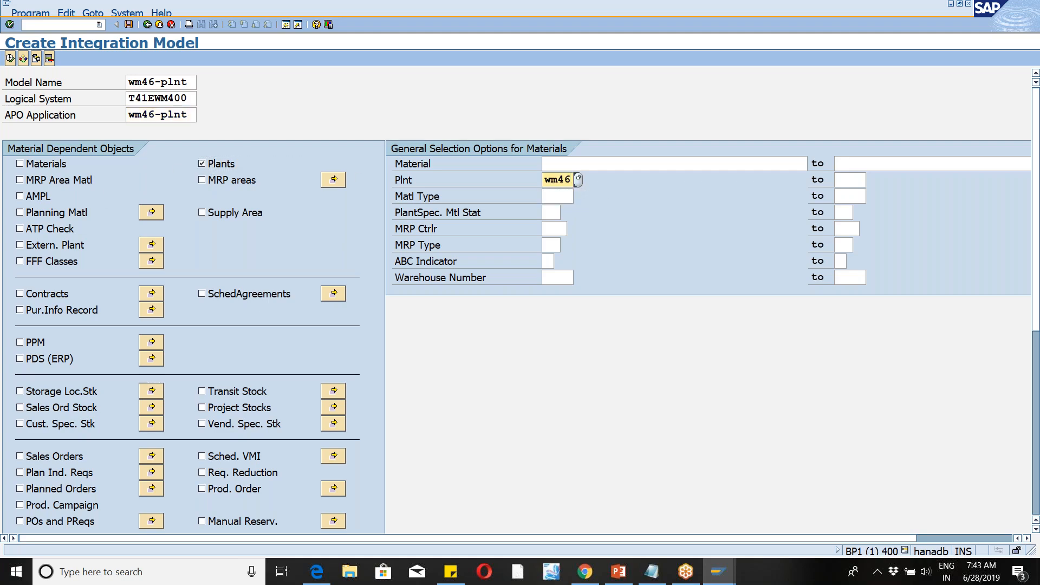
click(10, 58)
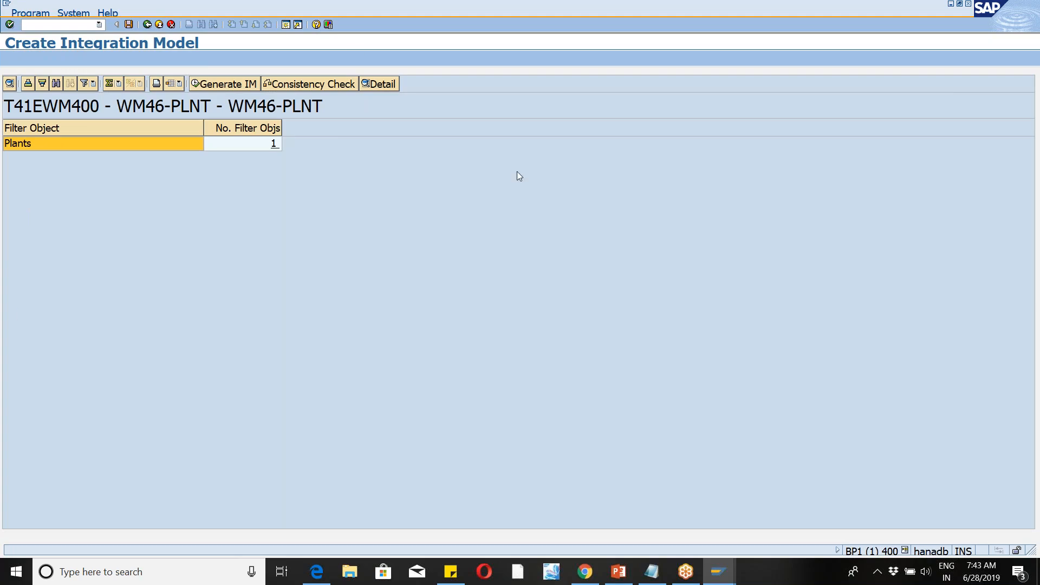
click(222, 87)
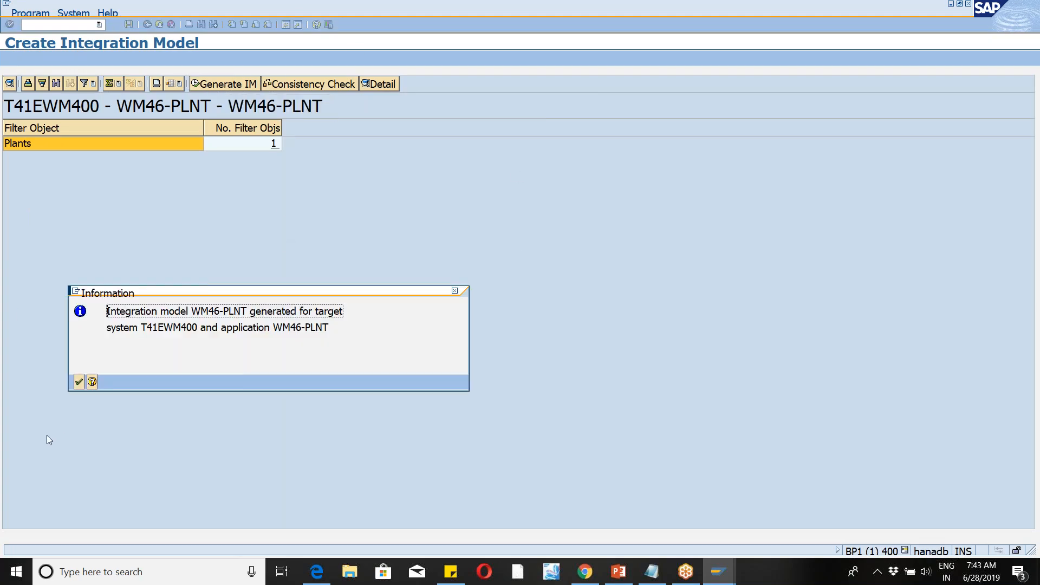
click(79, 382)
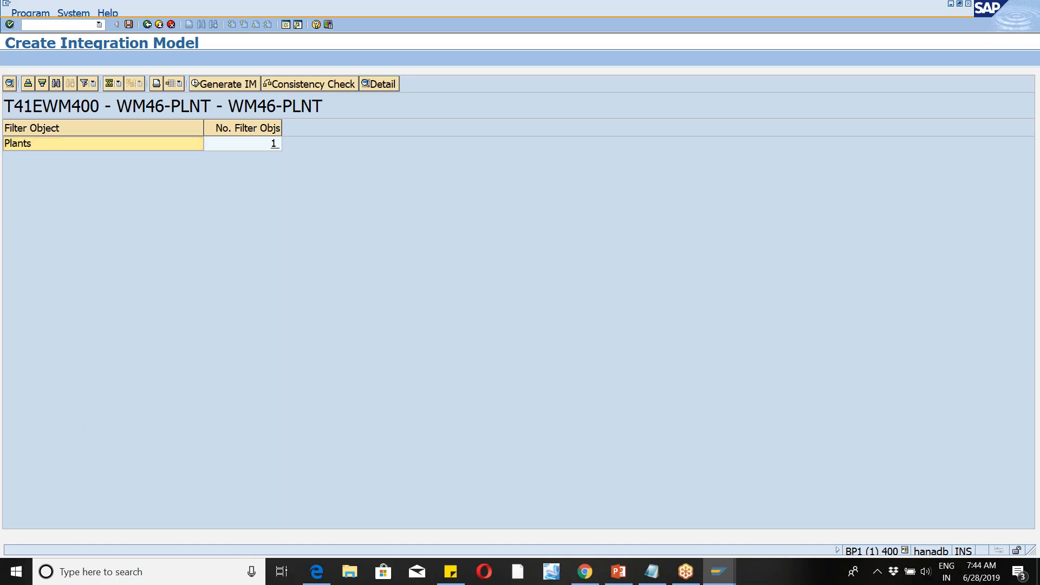
Step: Run transaction cfm2 and open the WM46-PLNT integration model for logical system T41EWM400
click(53, 22)
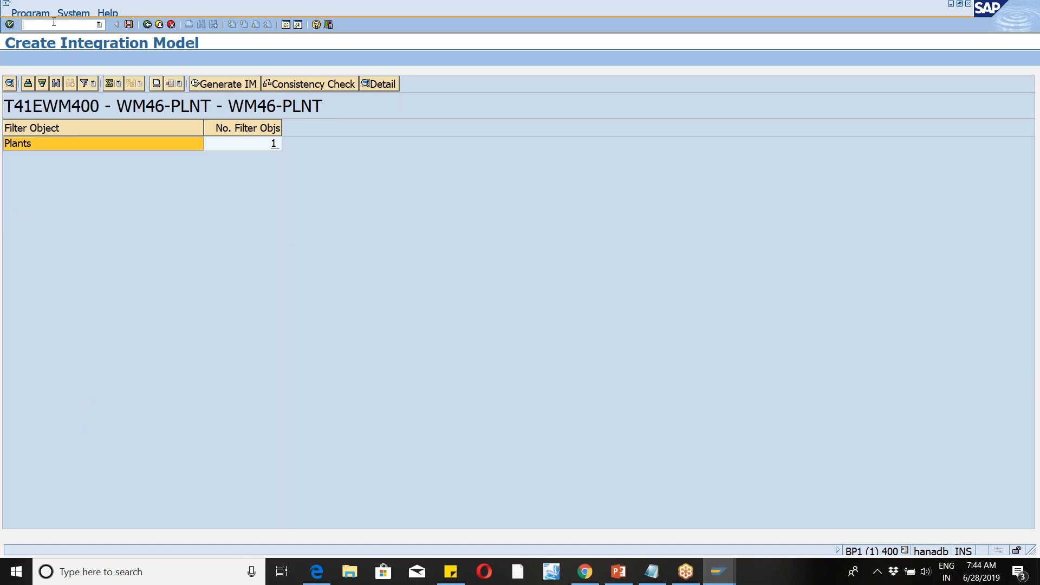
text(/ncfm2)
key(Return)
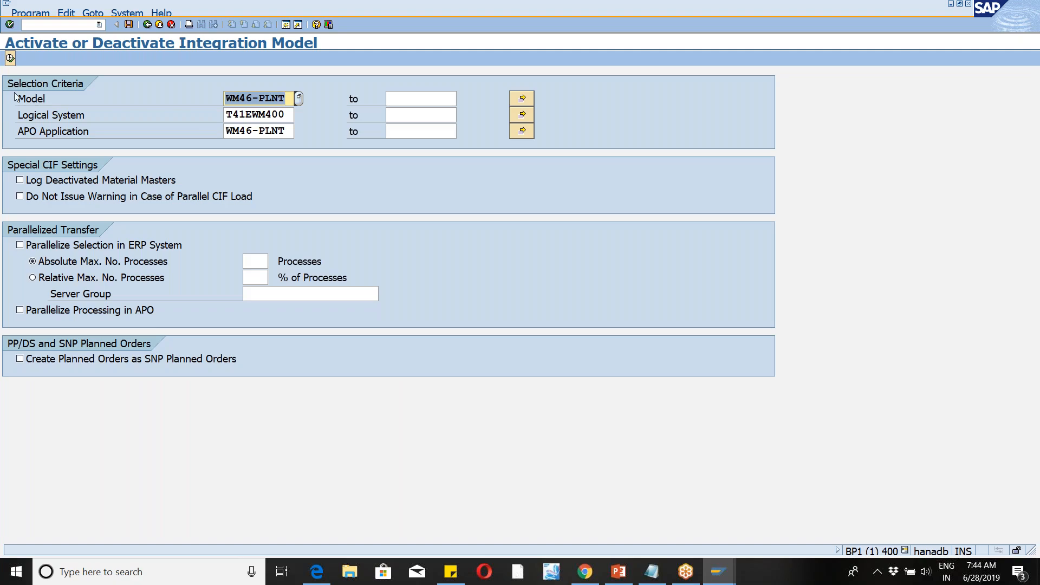
click(10, 58)
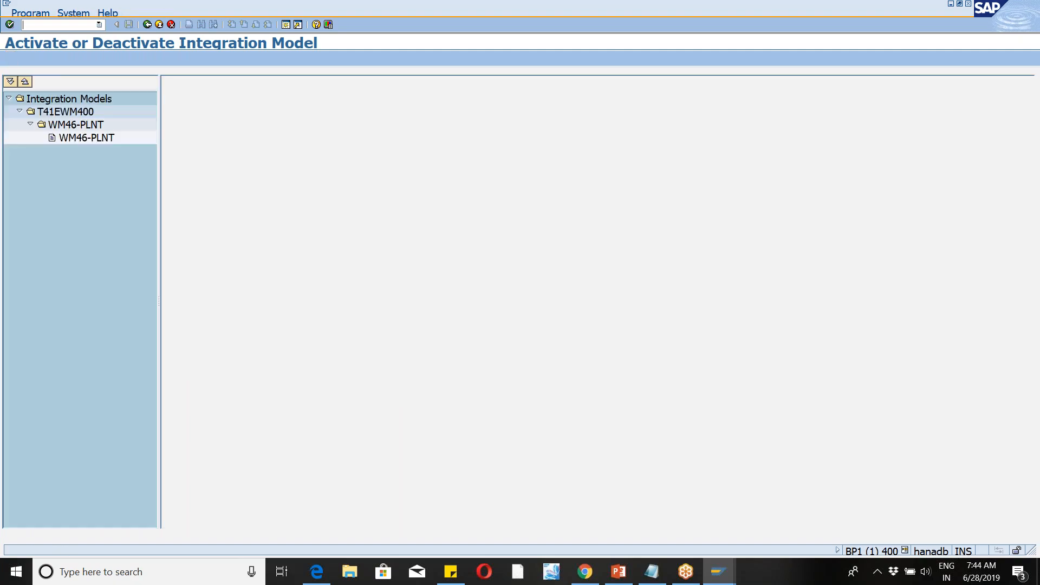
double_click(86, 138)
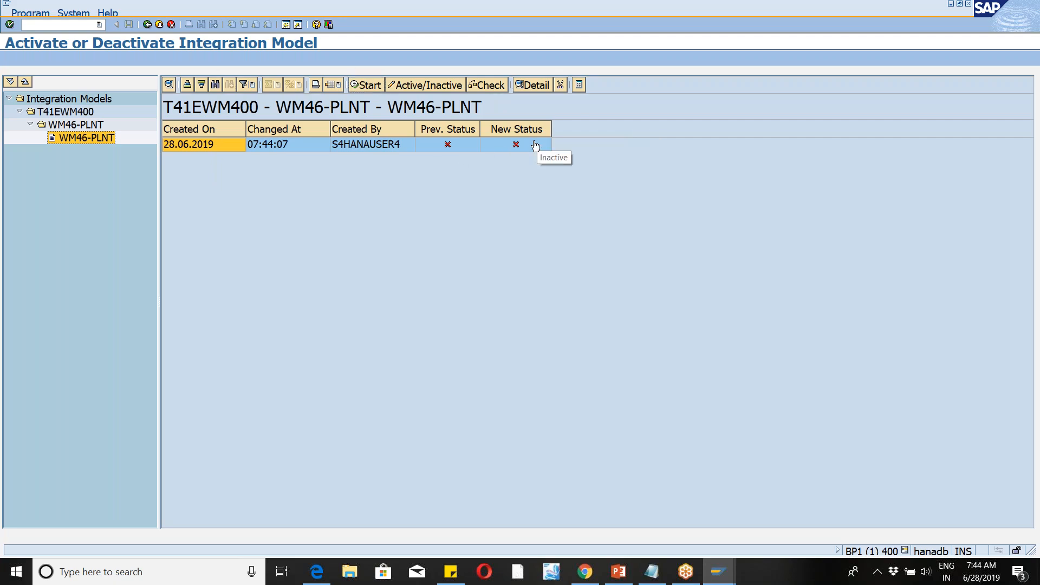
Step: Set the WM46-PLNT model's new status to active, start the transfer and open its application log
click(516, 144)
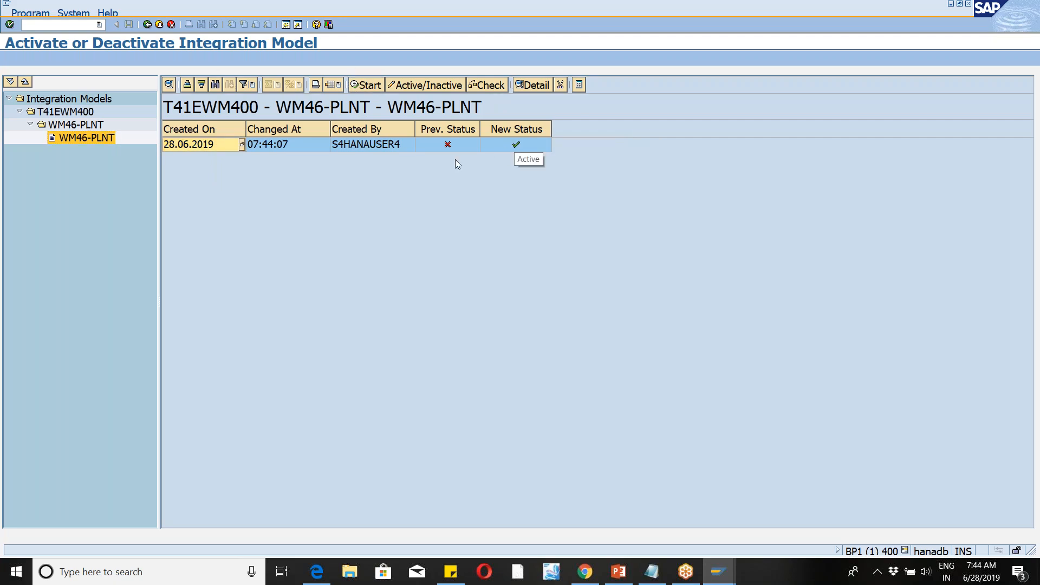
click(372, 87)
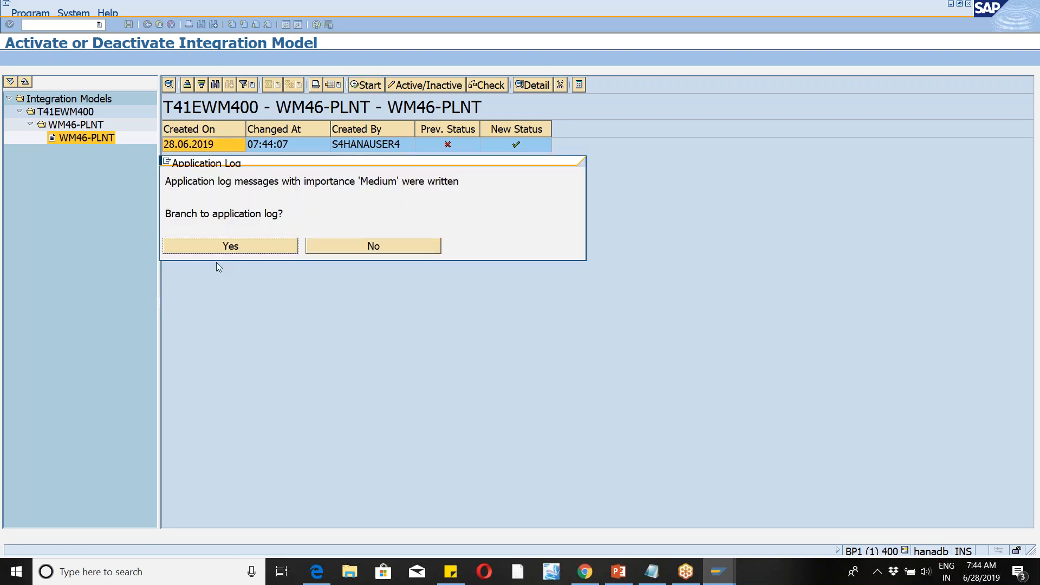
click(209, 246)
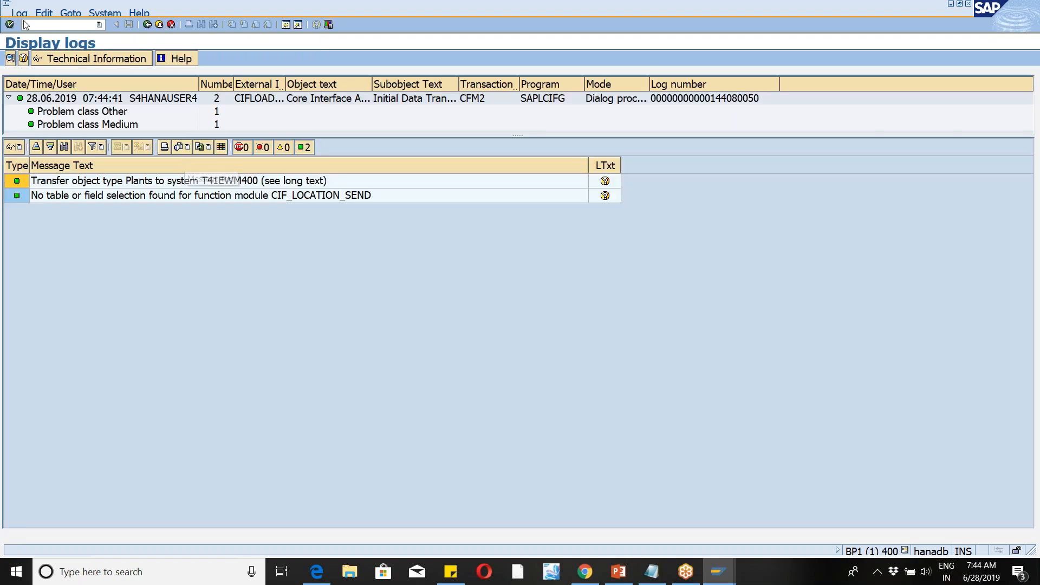
Step: Open a new SAP session and try to run transaction /n/scwm/scumain
click(297, 25)
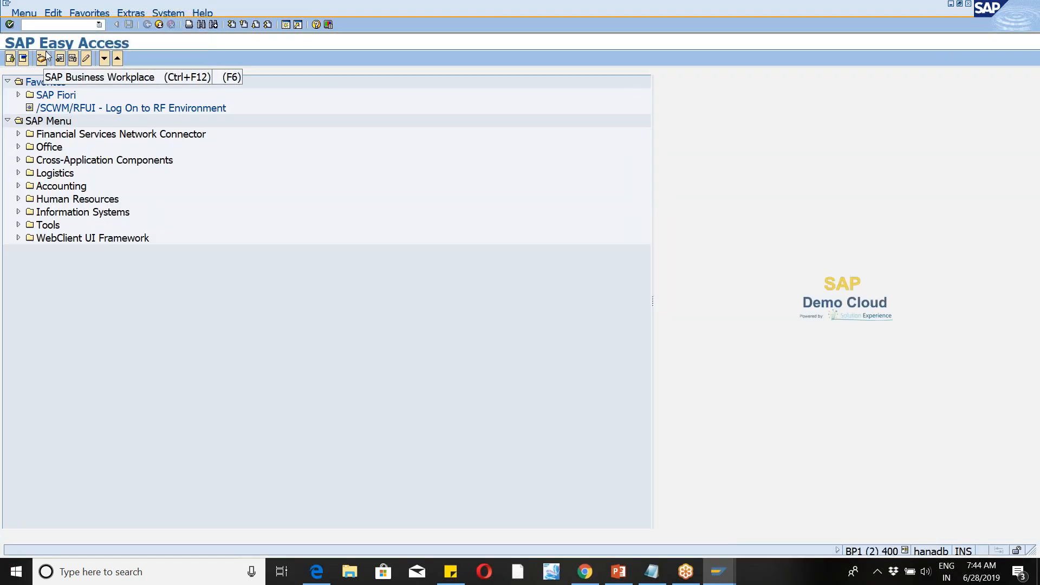
text(/n)
key(BackSpace)
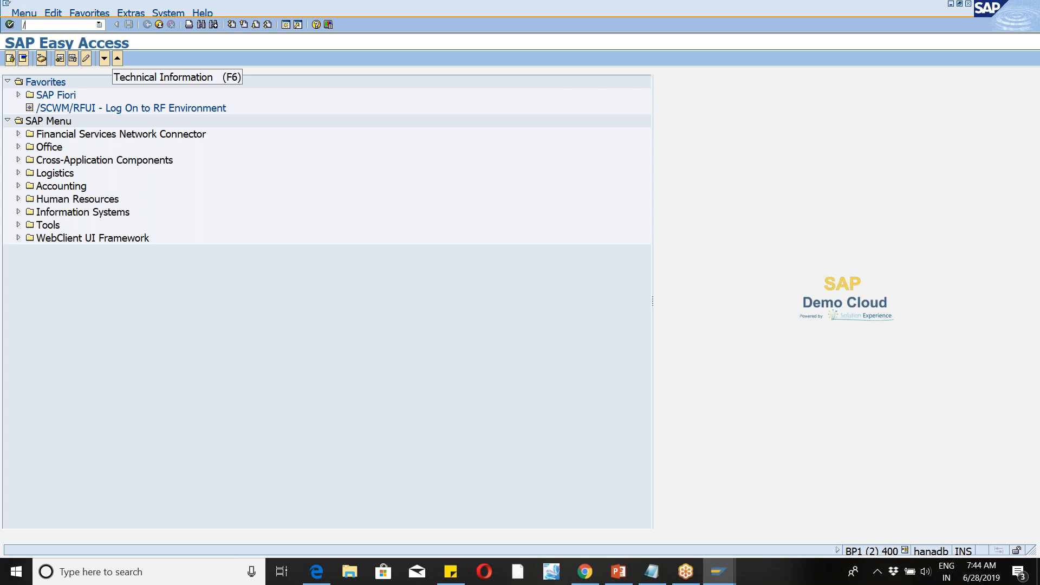
text(n/scwm)
text(scumain)
key(Return)
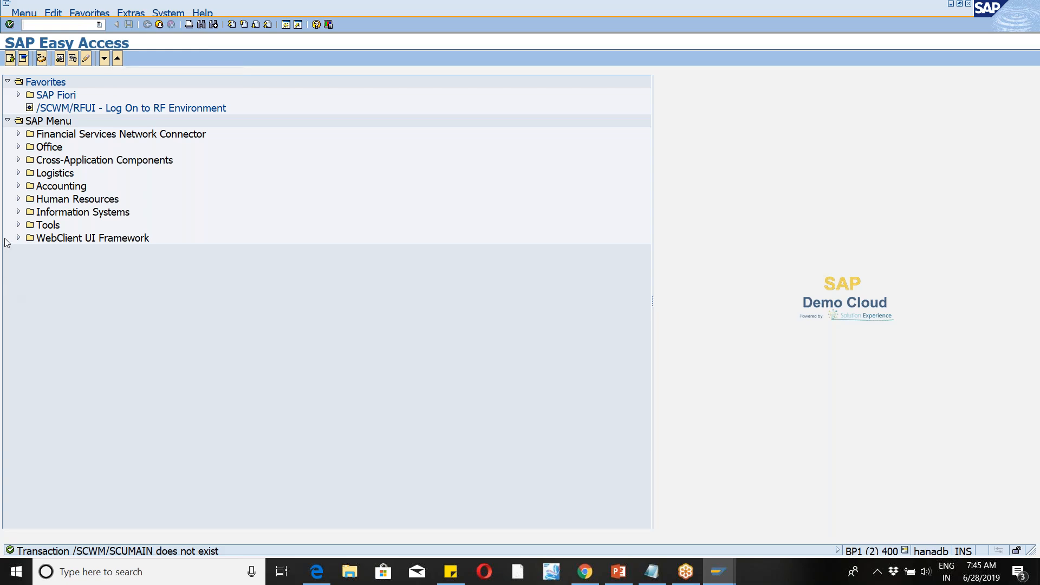
Step: Open the Maintain Supply Chain Unit transaction from the Extended Warehouse Management master data under Logistics
click(18, 173)
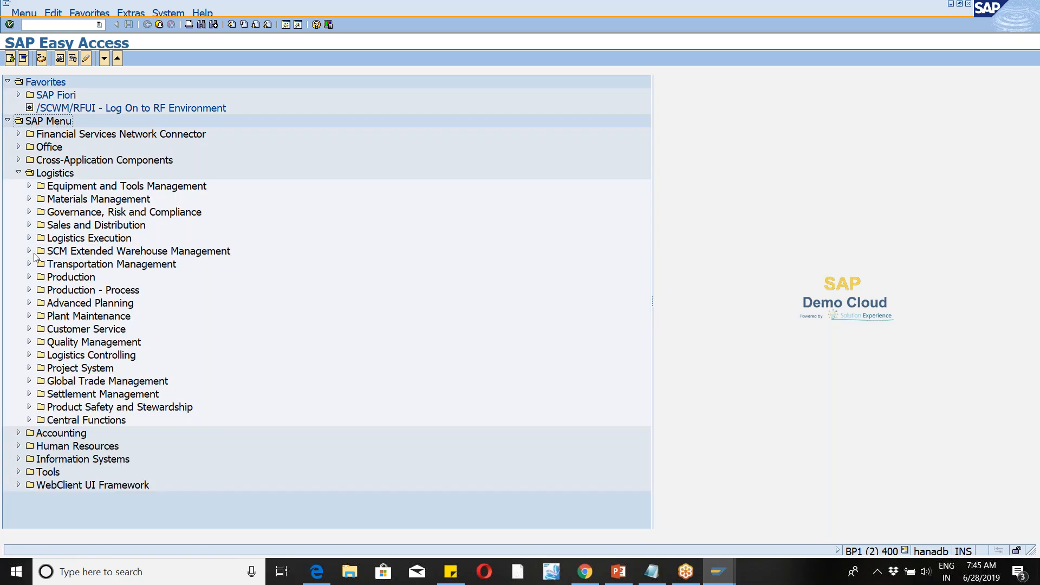
click(29, 251)
click(40, 263)
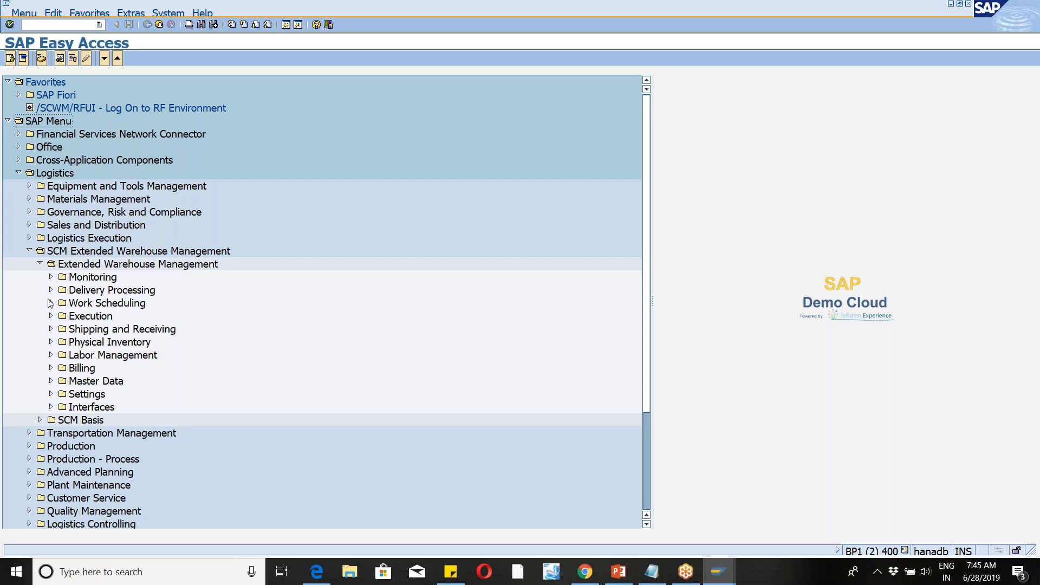
click(51, 381)
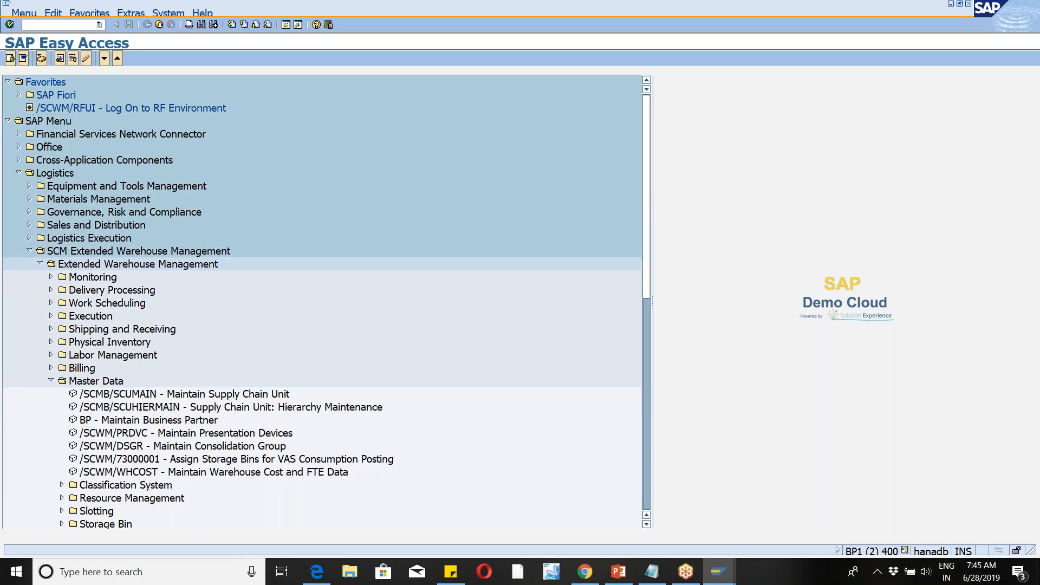
double_click(127, 393)
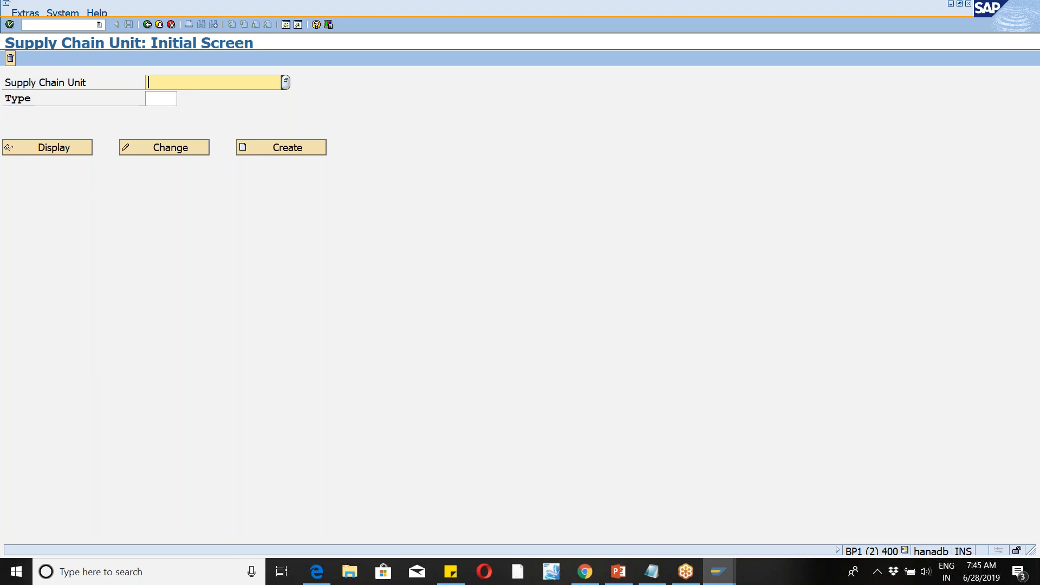
Step: Display supply chain unit wm46 and examine its type and address details
text(wm46)
click(168, 100)
click(39, 148)
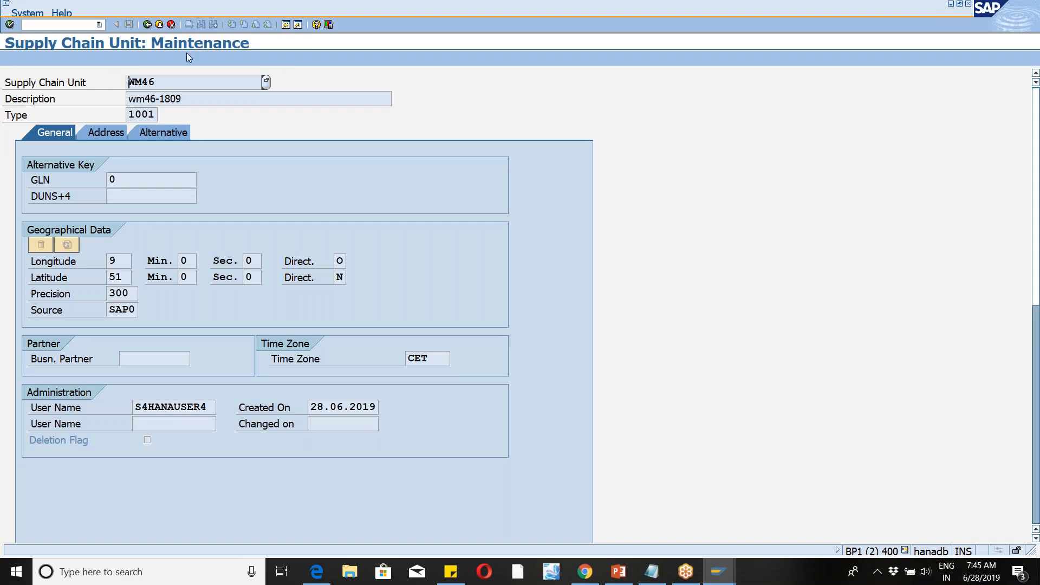
drag(152, 114, 127, 114)
click(103, 134)
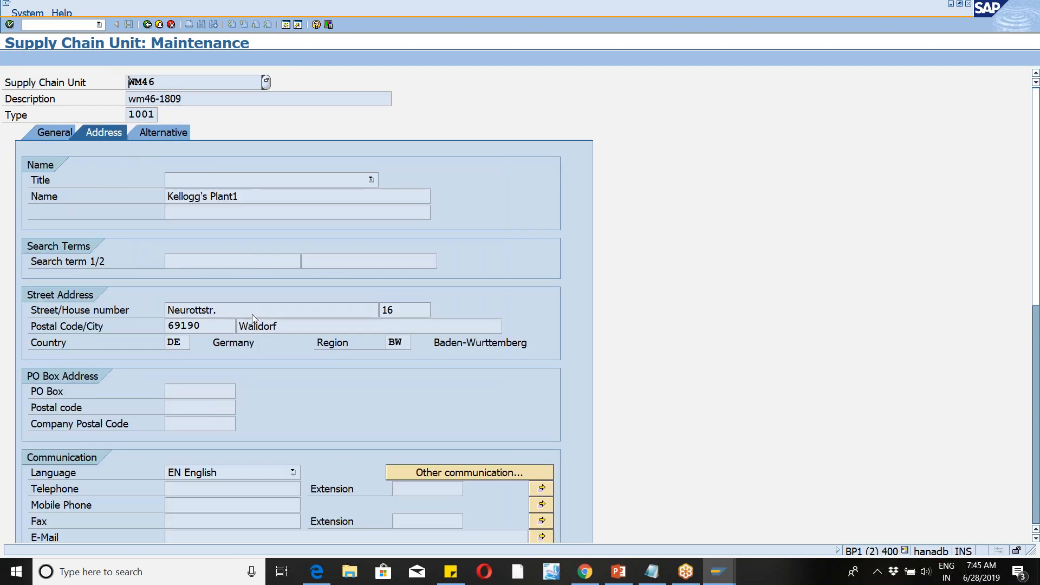
Step: Bring up the list of possible types for supply chain unit WM46 from its general data and examine the entries
click(50, 132)
click(149, 115)
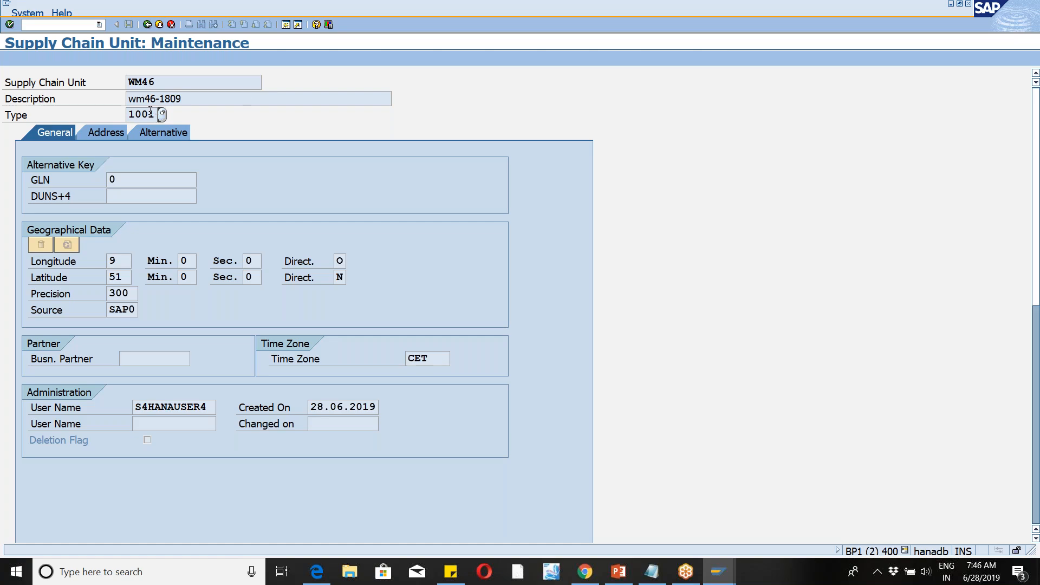
click(162, 115)
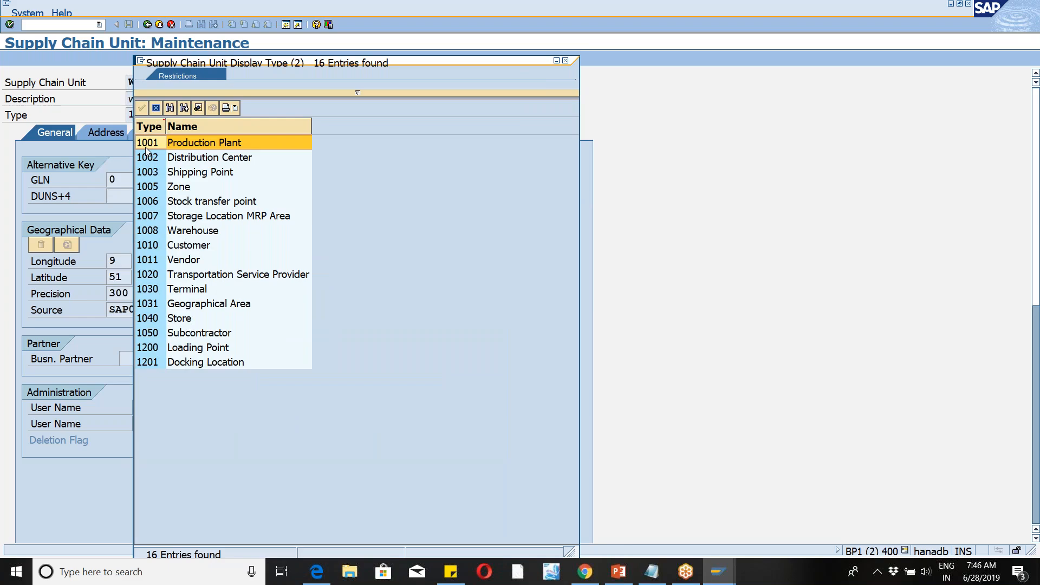
click(154, 175)
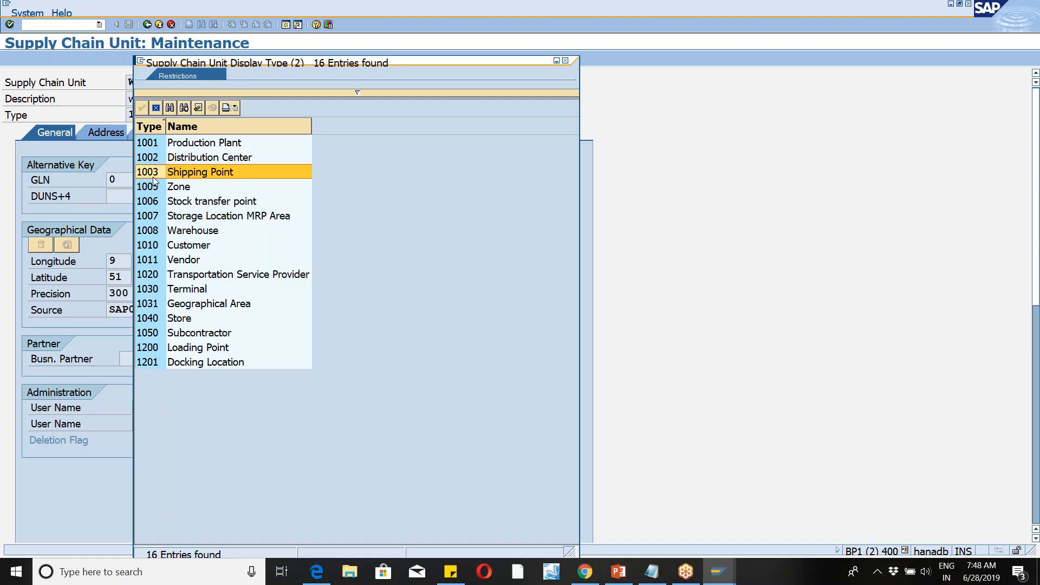
click(557, 62)
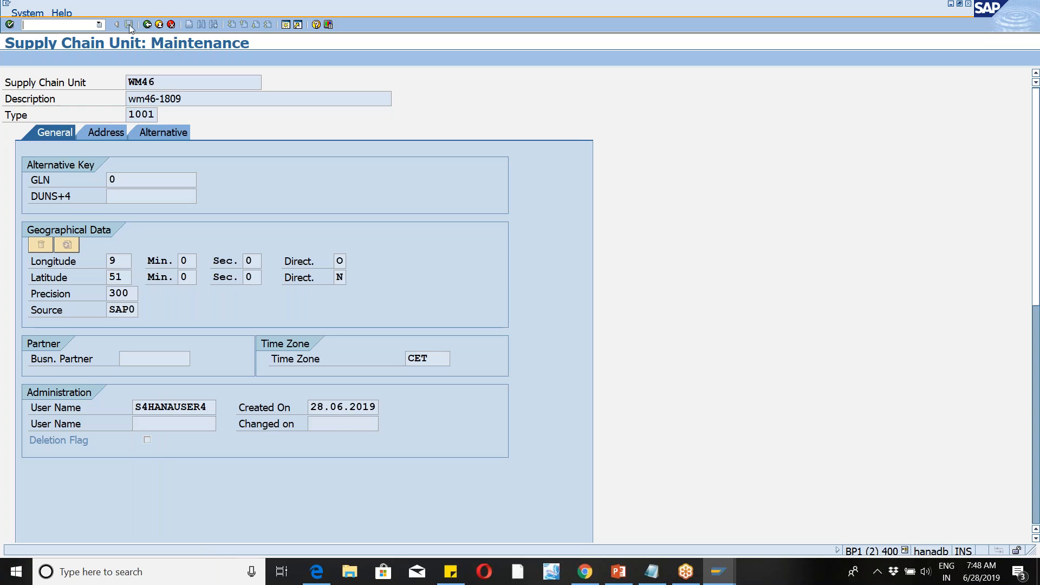
Step: Return to the supply chain unit initial screen and check the unit types in the Notepad notes
click(150, 25)
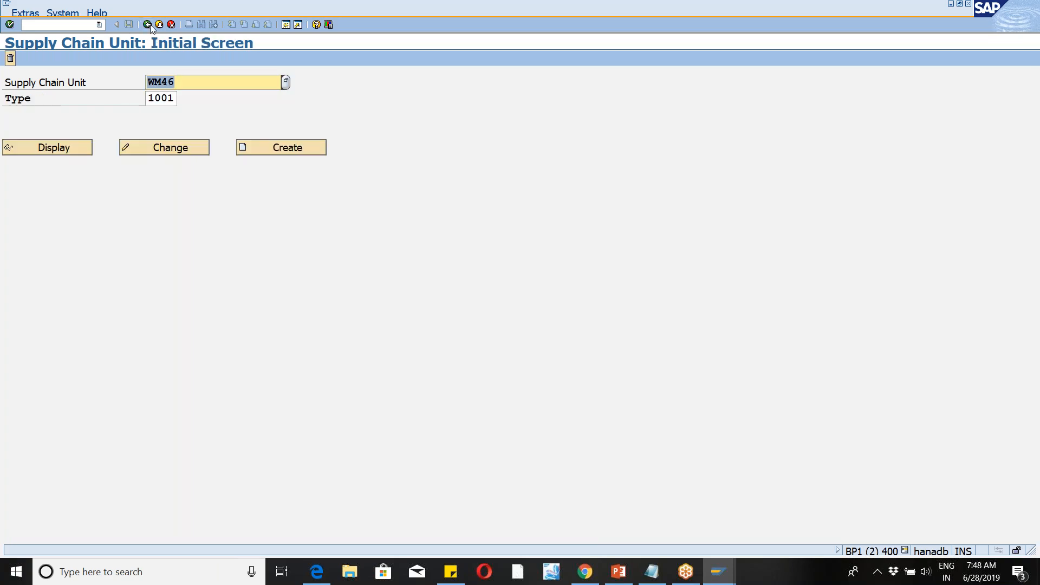
click(173, 98)
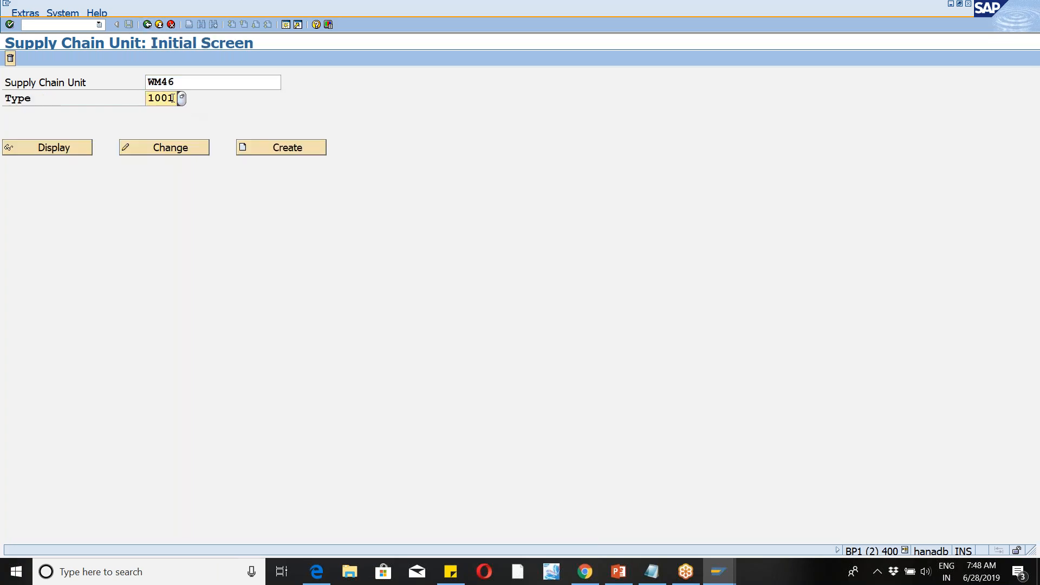
click(651, 571)
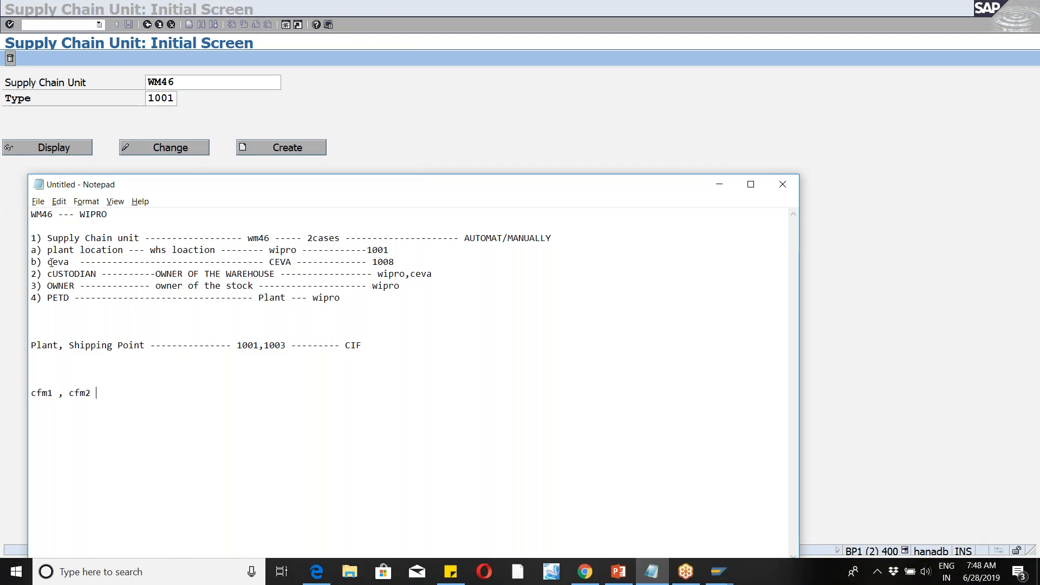
click(719, 186)
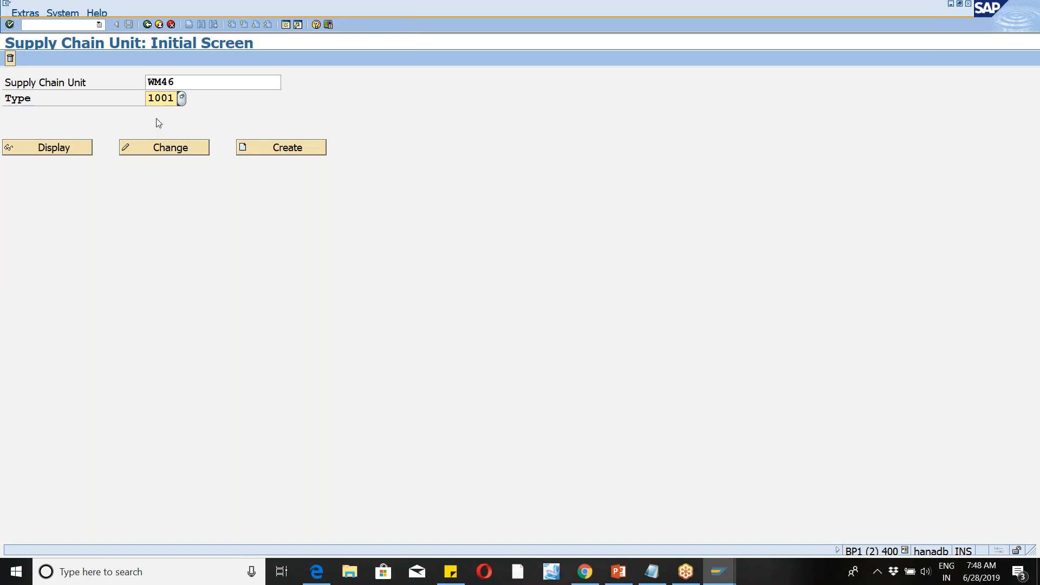
Step: Start creating a supply chain unit named WM46-scu with type 1008
click(188, 85)
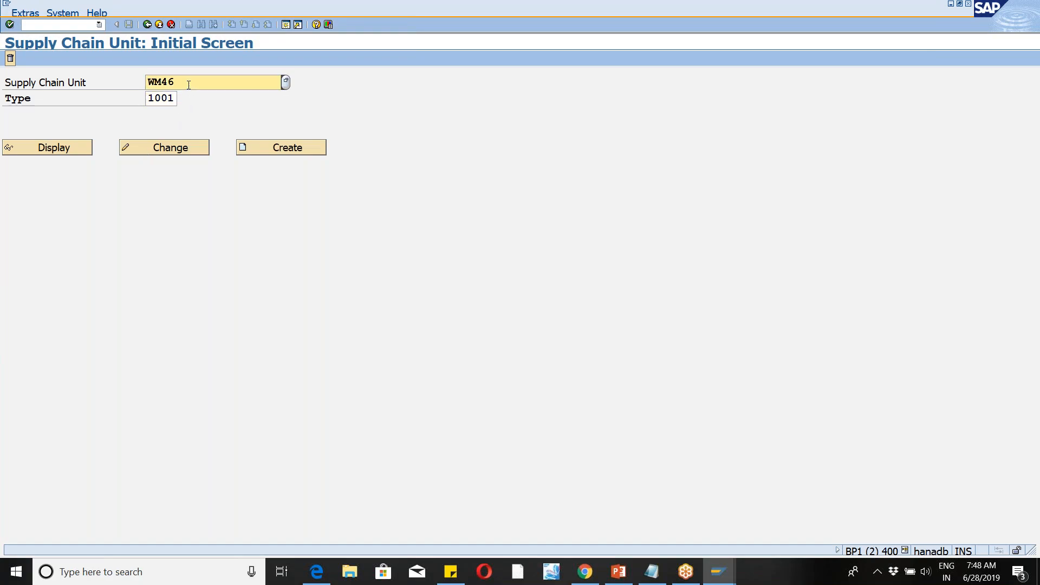
text(WM46-scu)
click(176, 102)
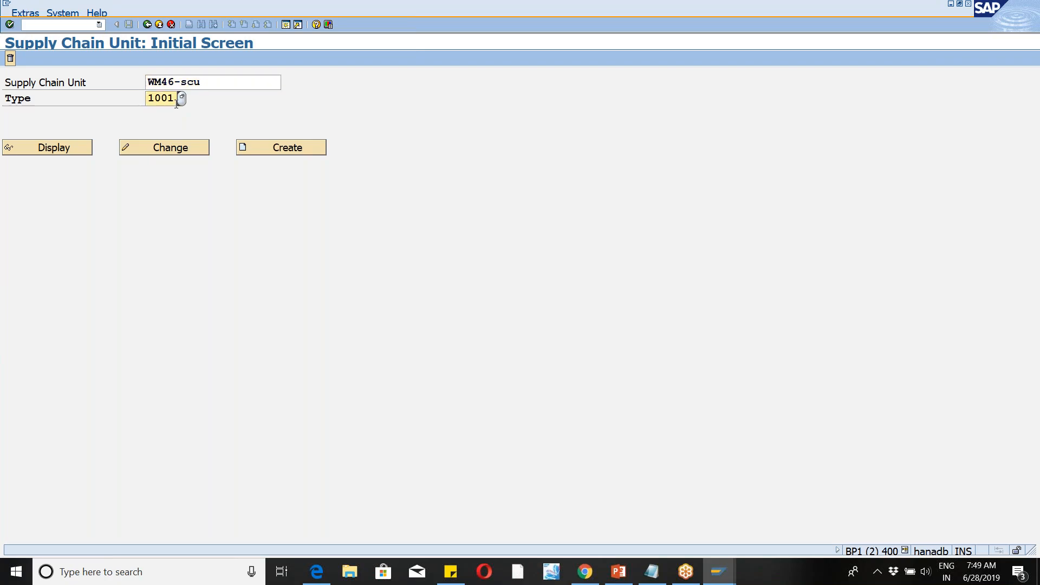
key(BackSpace)
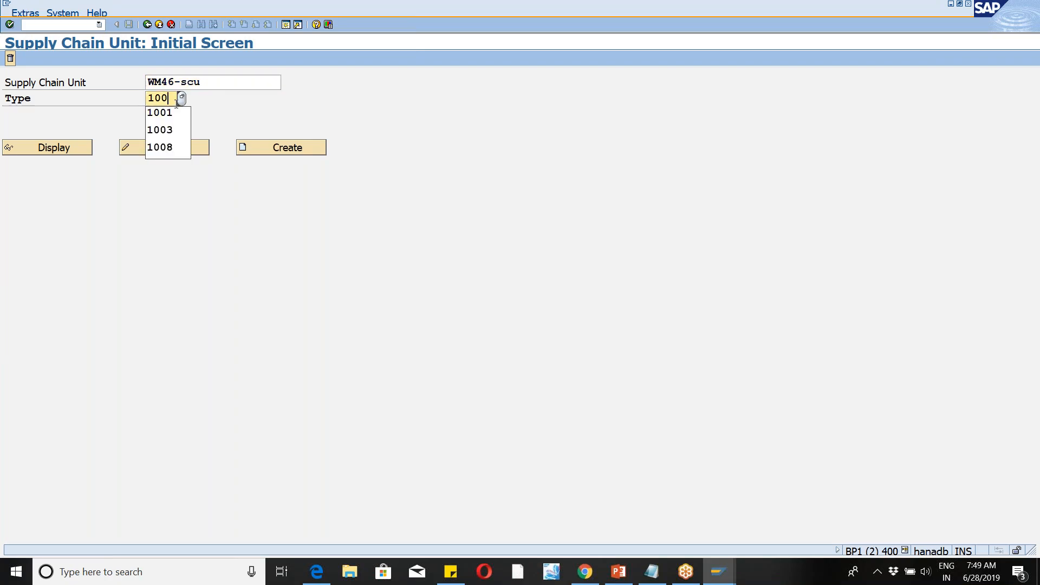
click(171, 147)
click(261, 147)
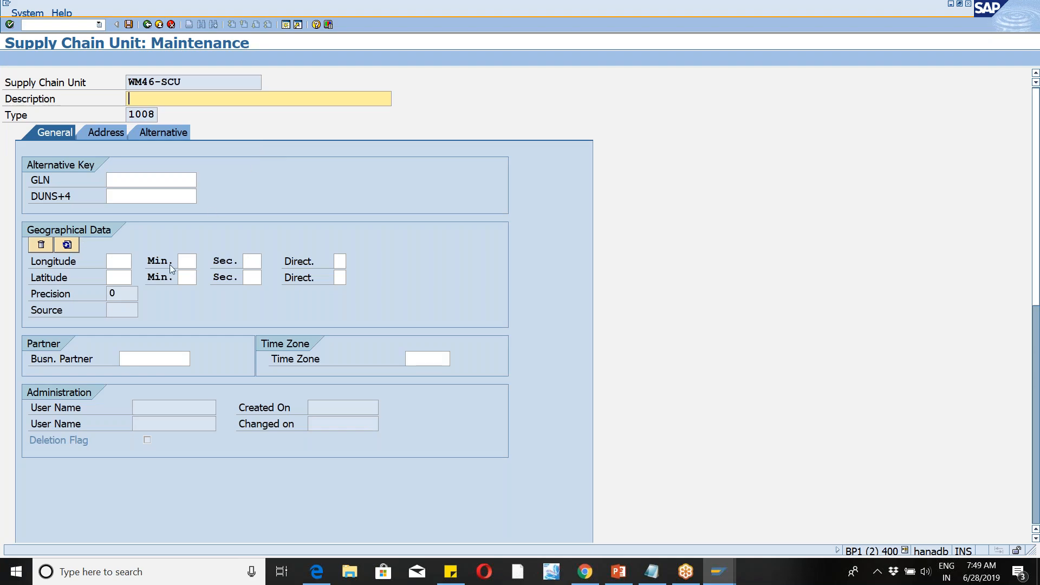
Step: Give the new unit the description jojojoj and the country IN, and open its alternative business attributes
click(105, 137)
text(jojojoj)
click(100, 130)
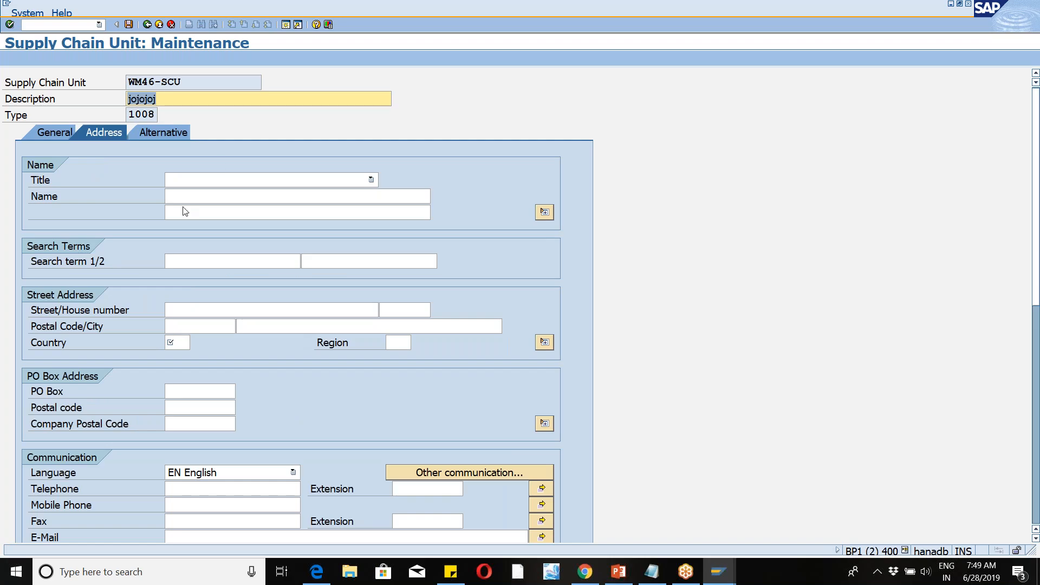
click(153, 135)
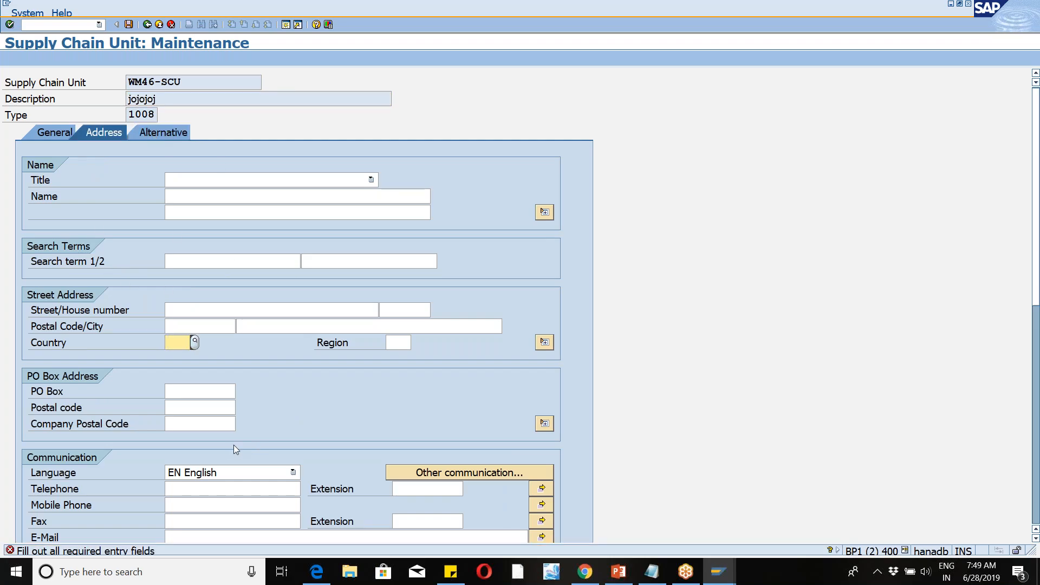
text(IN)
key(Return)
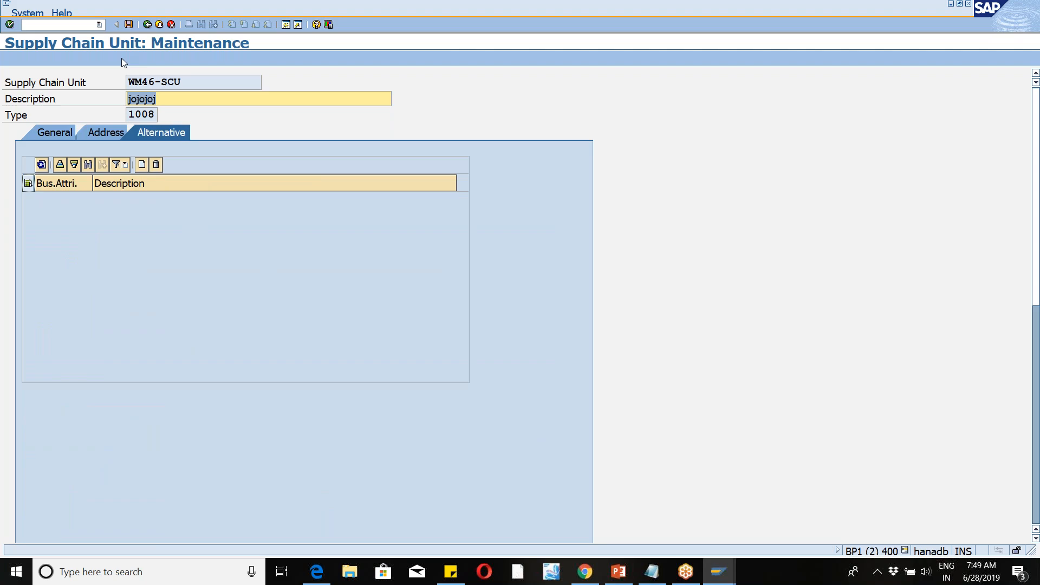
Step: Extend the Notepad notes with blank lines below the ceva entry and dashes after the 1001 plant location entry
click(650, 567)
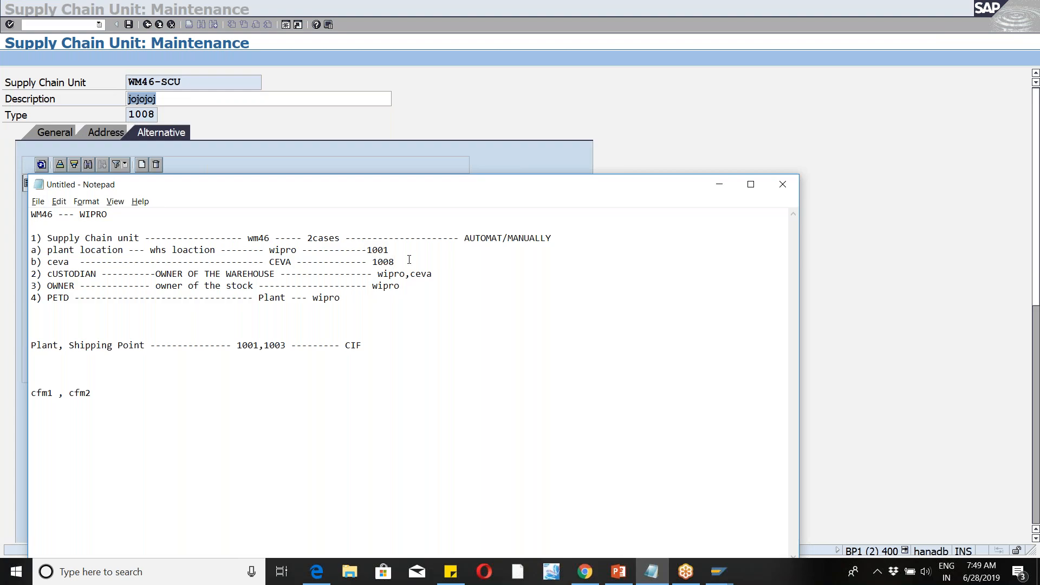
key(Return)
key(Return)
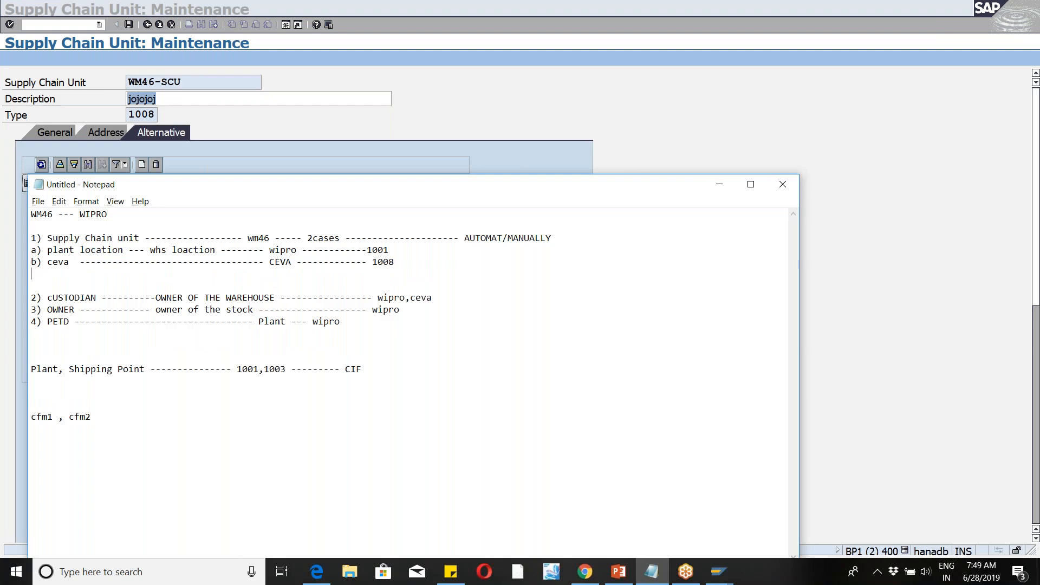
text(------)
click(390, 251)
text(-----)
key(Down)
click(720, 184)
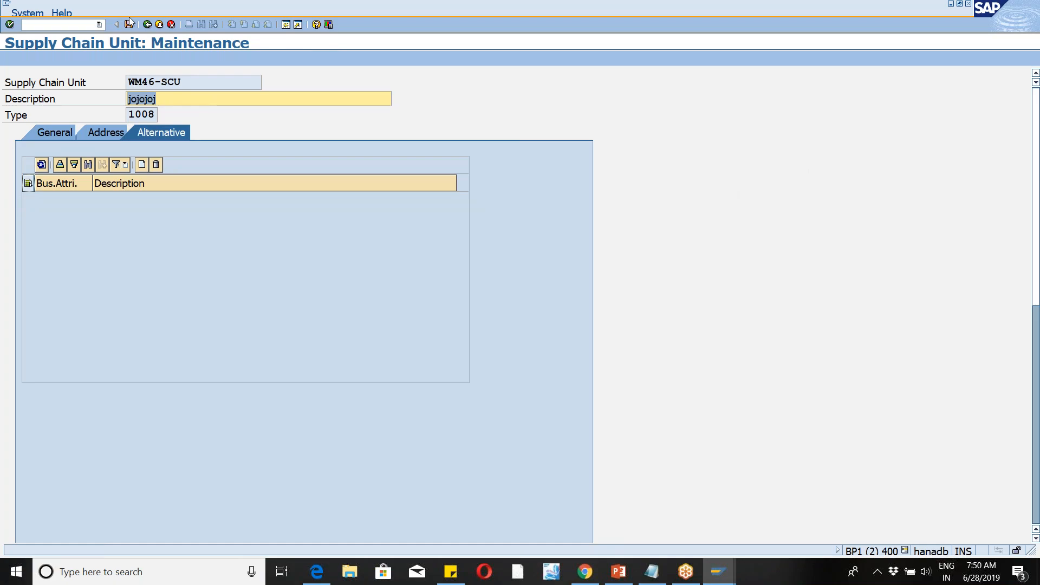
Step: Leave the unsaved supply chain unit and open the Create Integration Model transaction
click(88, 23)
text(/nbp)
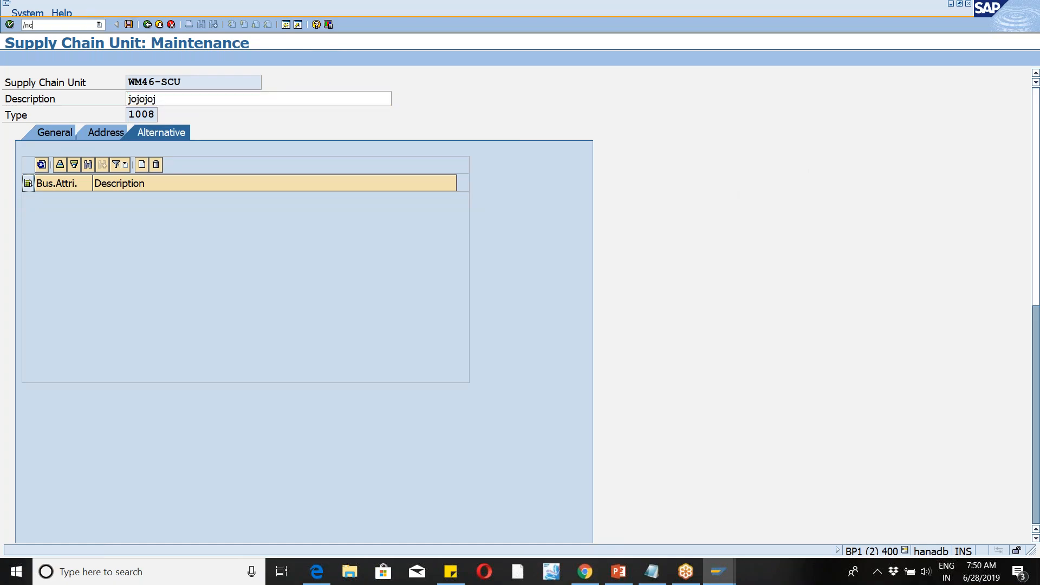
key(Return)
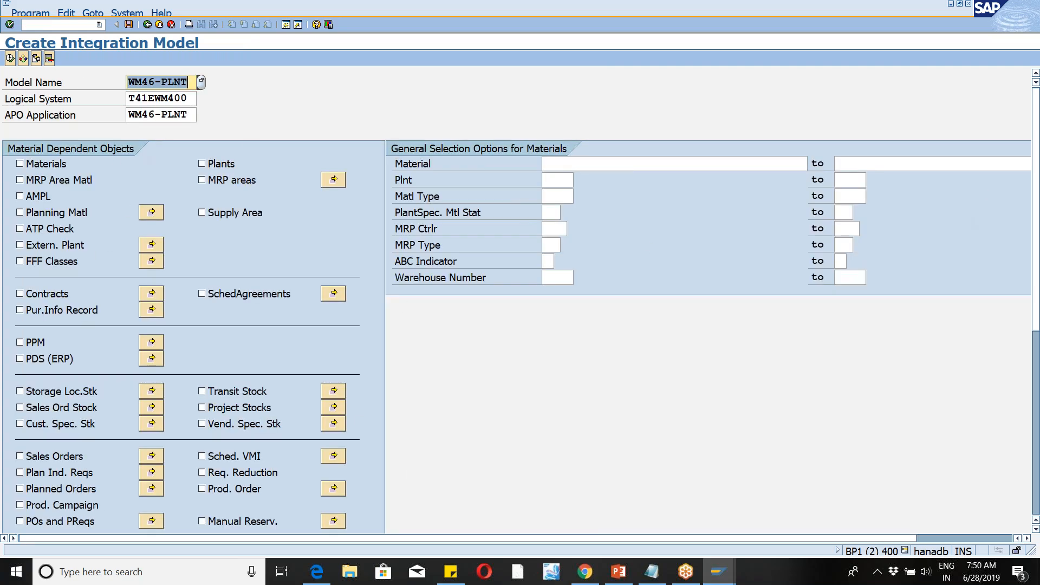
click(1023, 35)
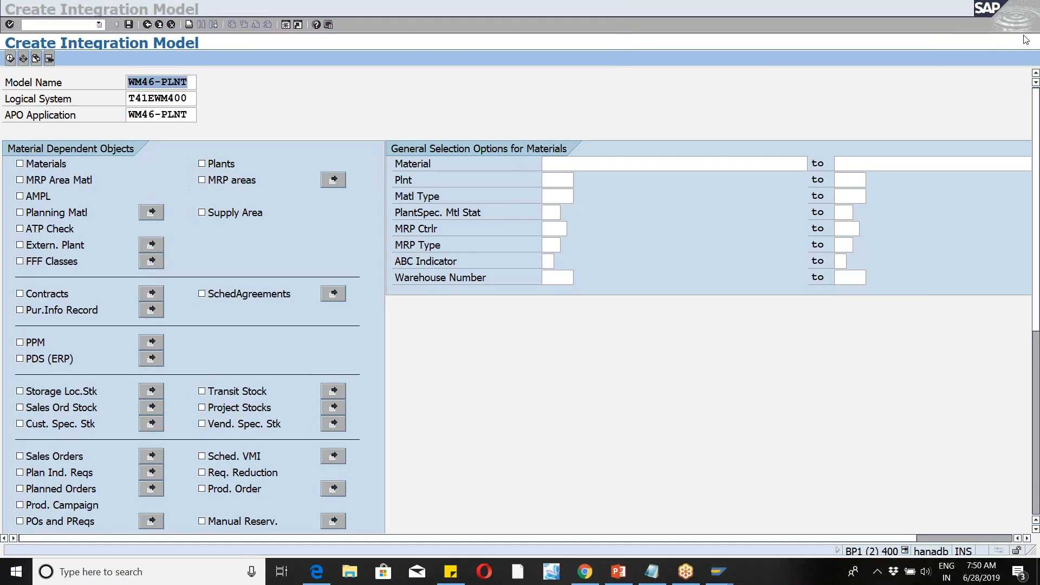
mouse_move(1036, 278)
mouse_down()
mouse_move(1038, 441)
mouse_move(1038, 292)
mouse_up()
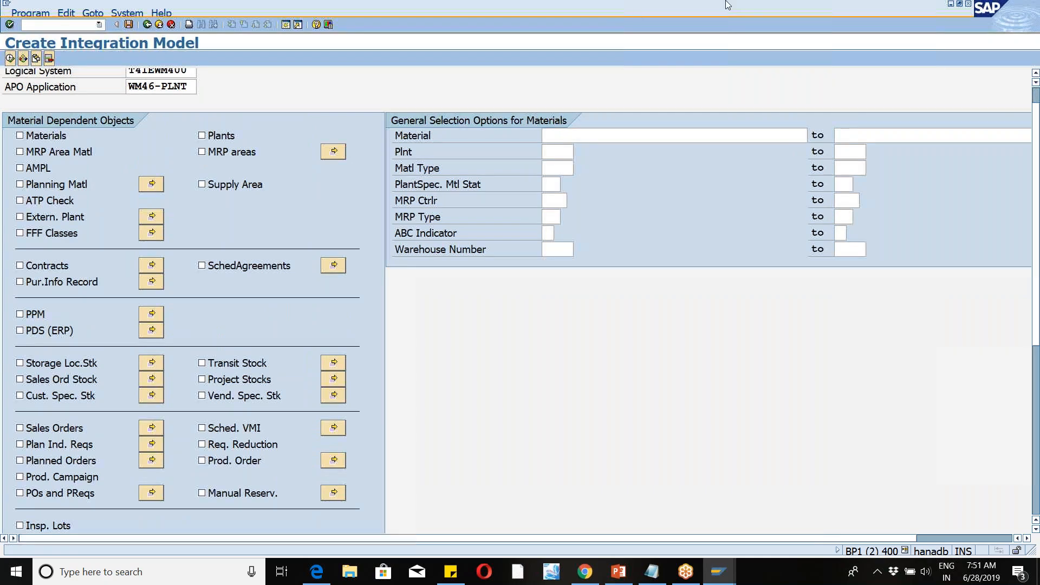
click(855, 24)
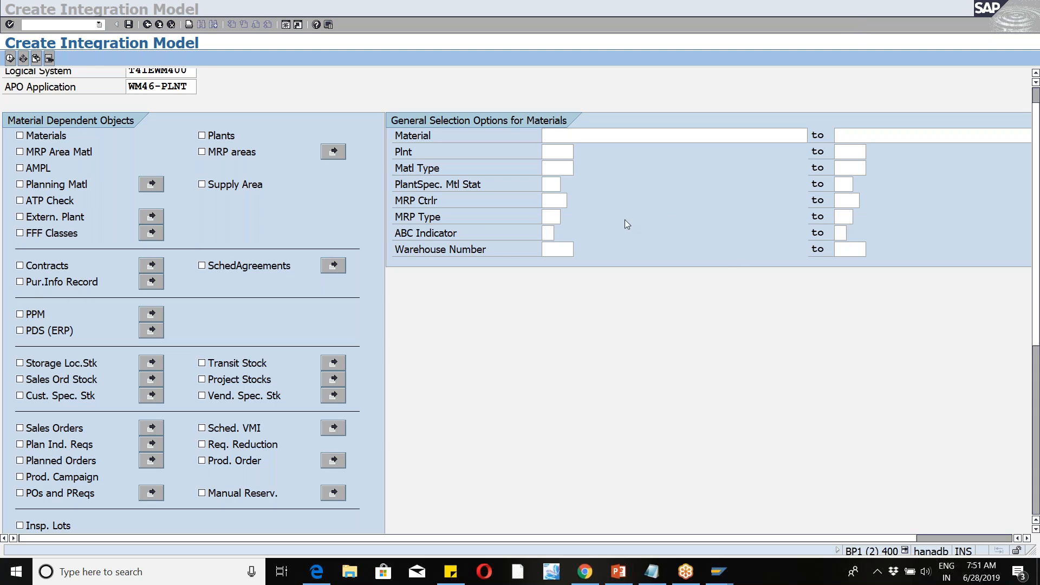
click(550, 295)
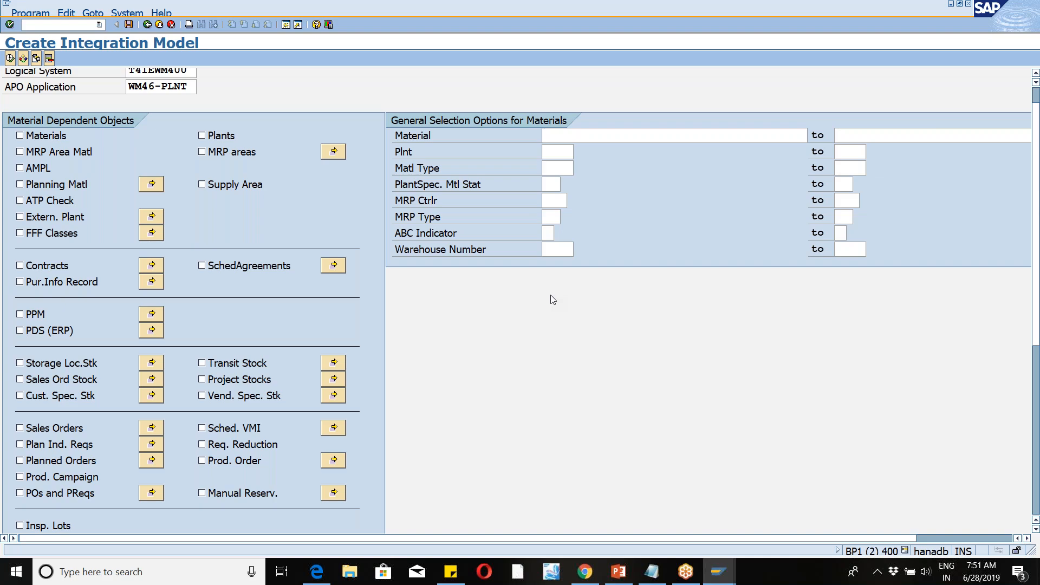
key(alt+Tab)
click(266, 4)
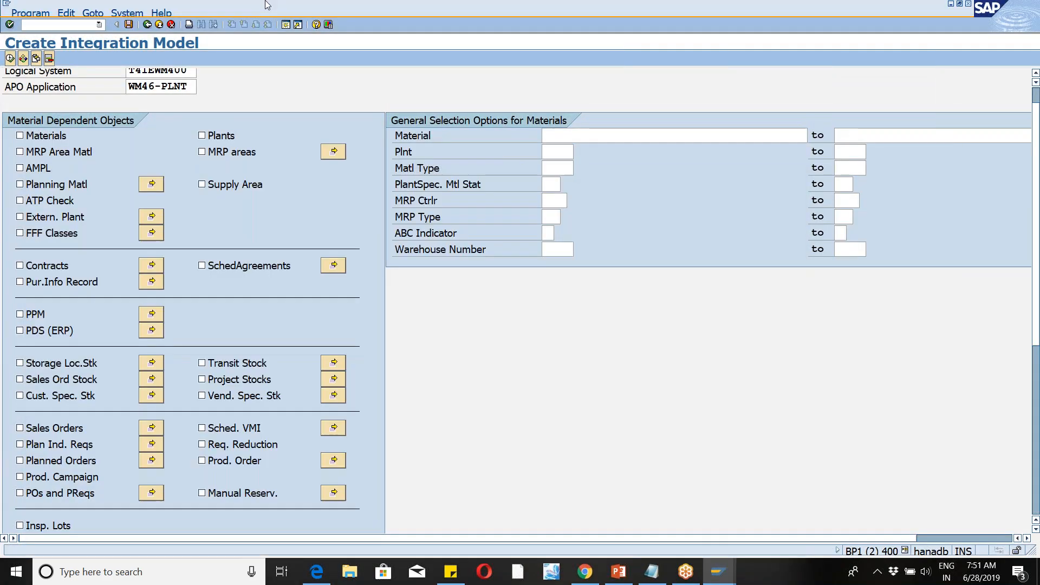
Step: Switch to the SAP session showing the transfer log, leave the log and acknowledge the activation message
click(727, 575)
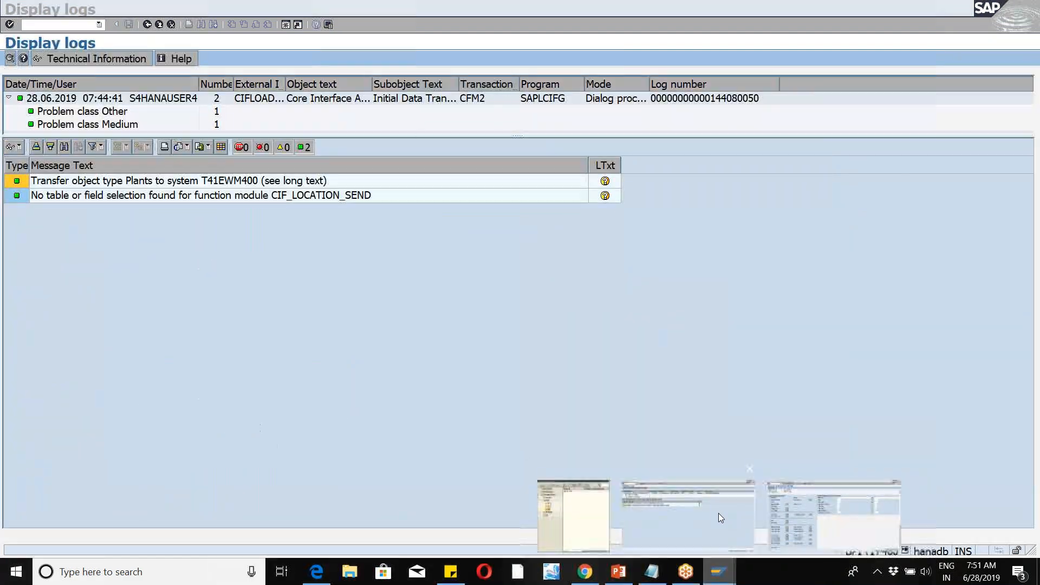
click(718, 513)
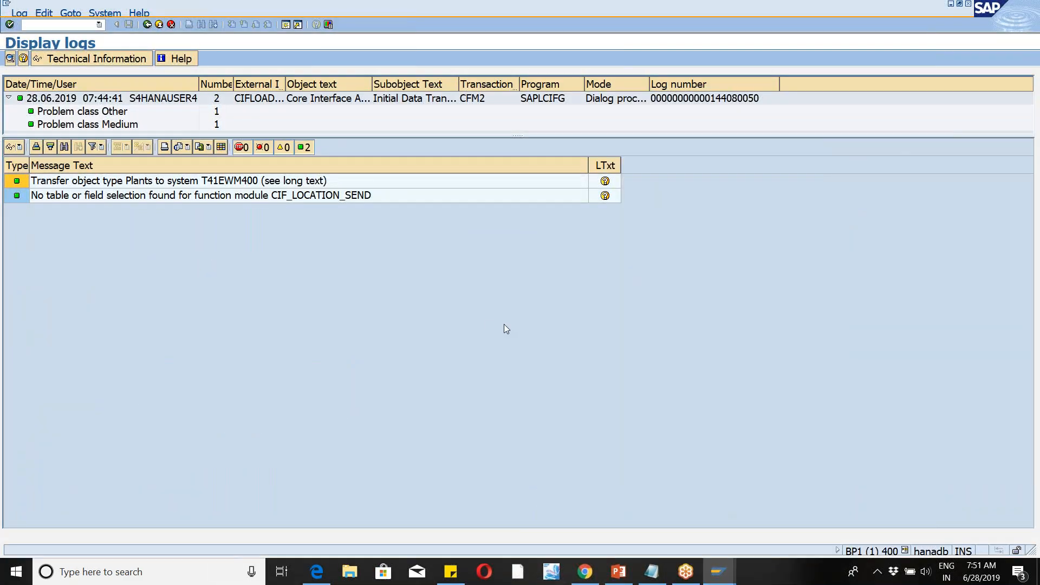
click(149, 26)
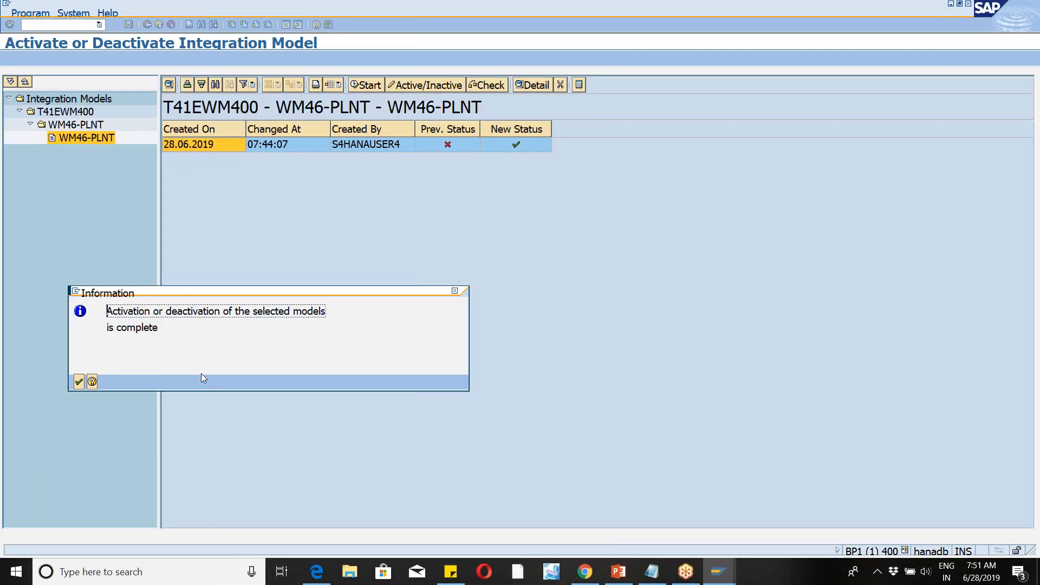
click(78, 382)
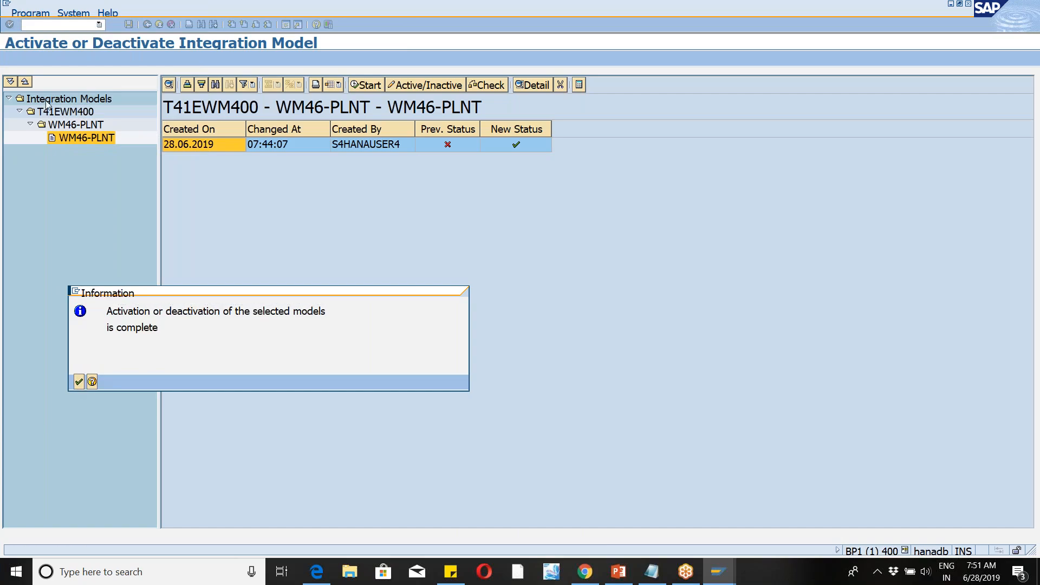
Step: Open supply chain unit maintenance in this session by running transaction /n/scmb/scumain
click(86, 26)
click(64, 43)
text(/n/scmb/scumain)
key(Return)
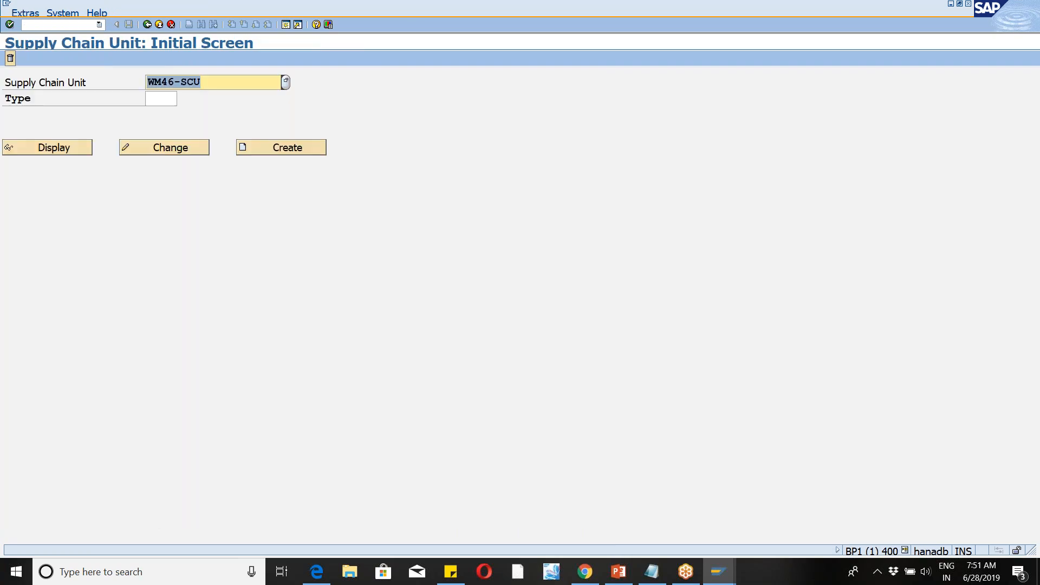
Step: Try to display supply chain unit WM46-SCU without a type, exit, and run /scmb/scumain again
click(66, 154)
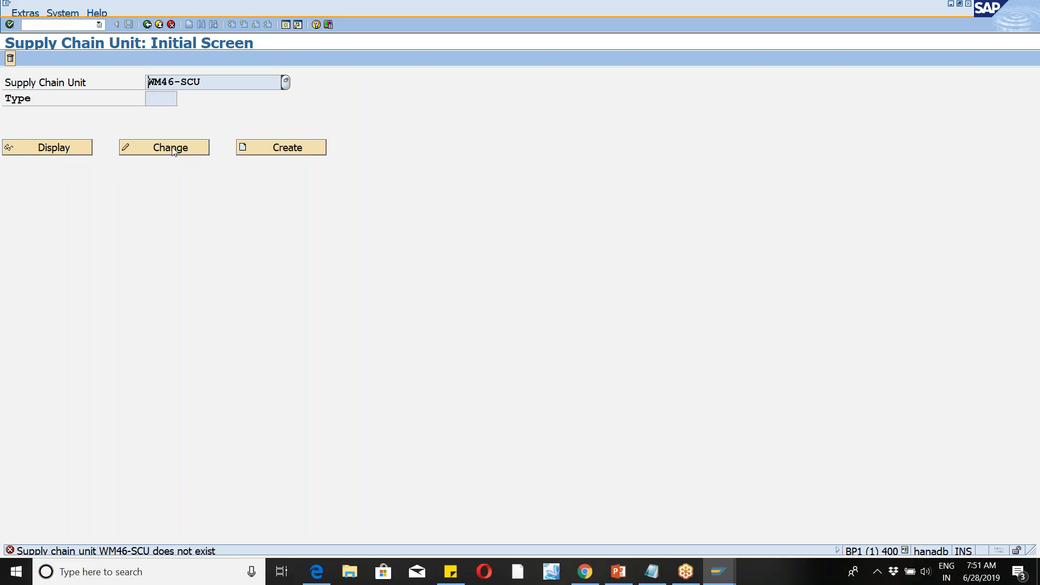
click(171, 25)
text(/n)
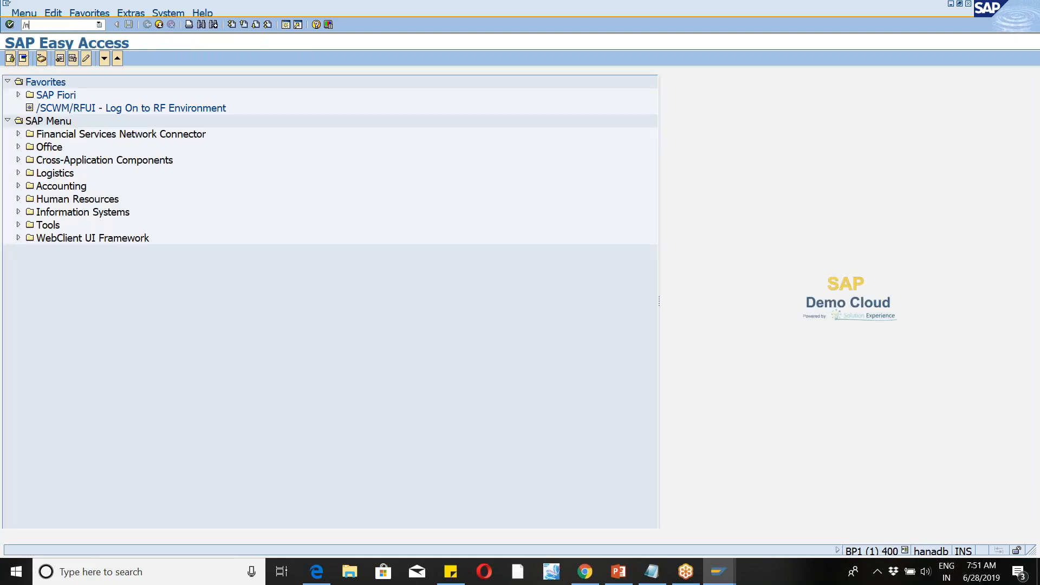
text(/scmb/scumain)
key(Return)
Step: Display supply chain unit wm46 again and examine its general data and address
click(220, 81)
key(BackSpace)
key(BackSpace)
key(BackSpace)
key(BackSpace)
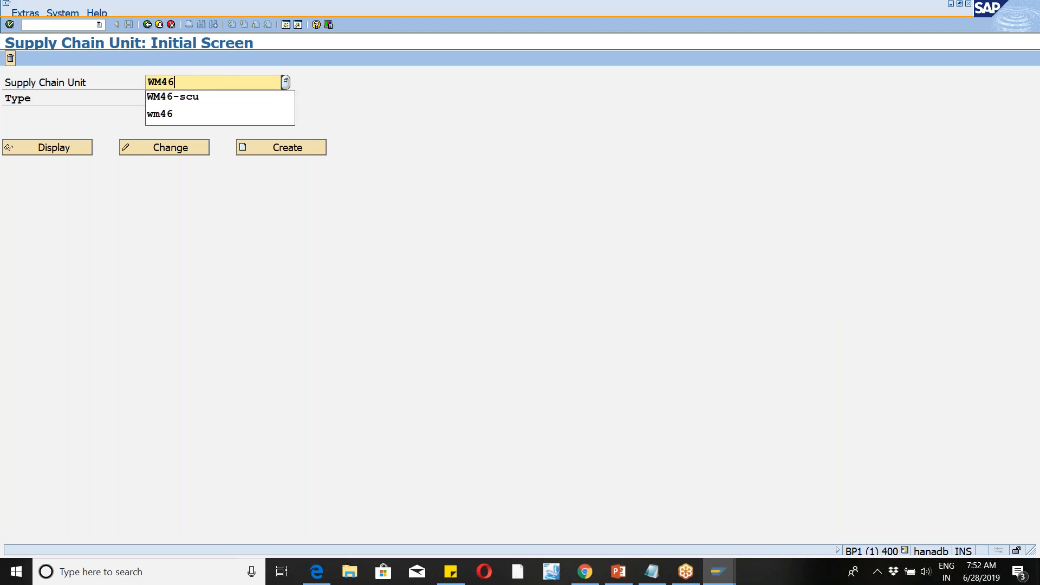
click(187, 111)
click(53, 151)
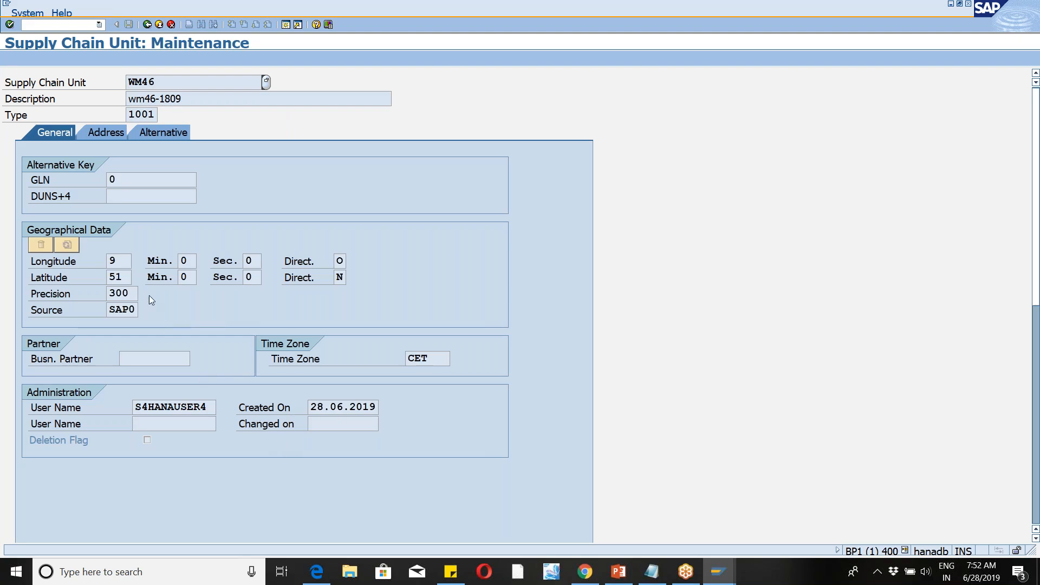
click(101, 133)
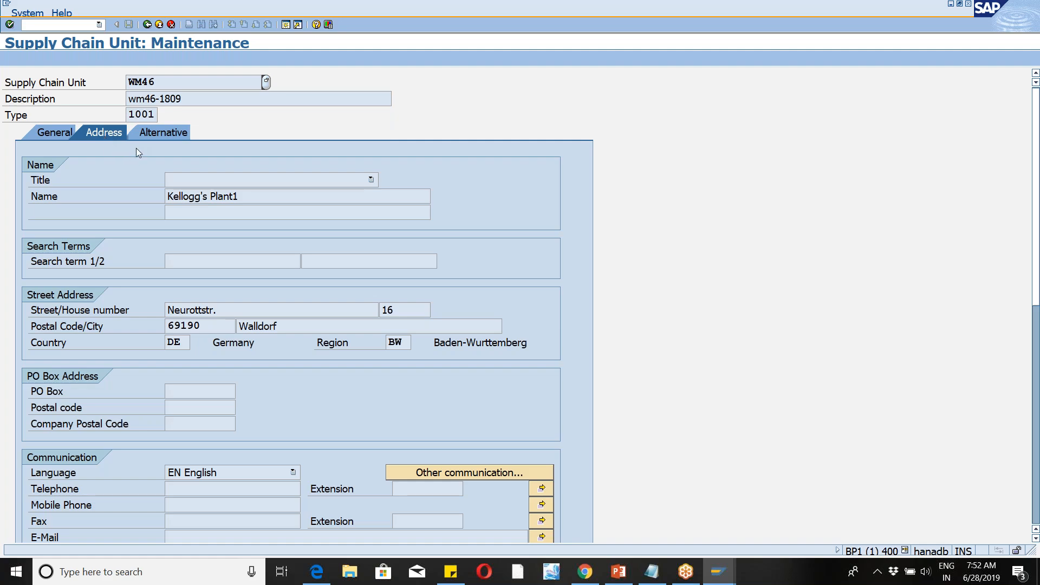
Step: Check the alternative business attributes of supply chain unit WM46, exit its maintenance, and review the Notepad notes on units, custodian and owner
click(152, 133)
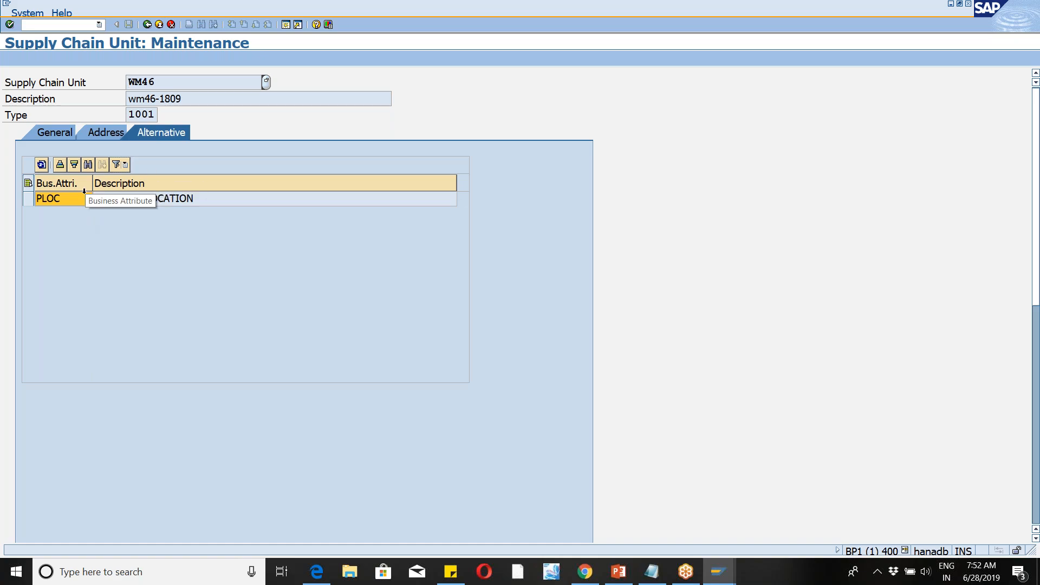
click(171, 25)
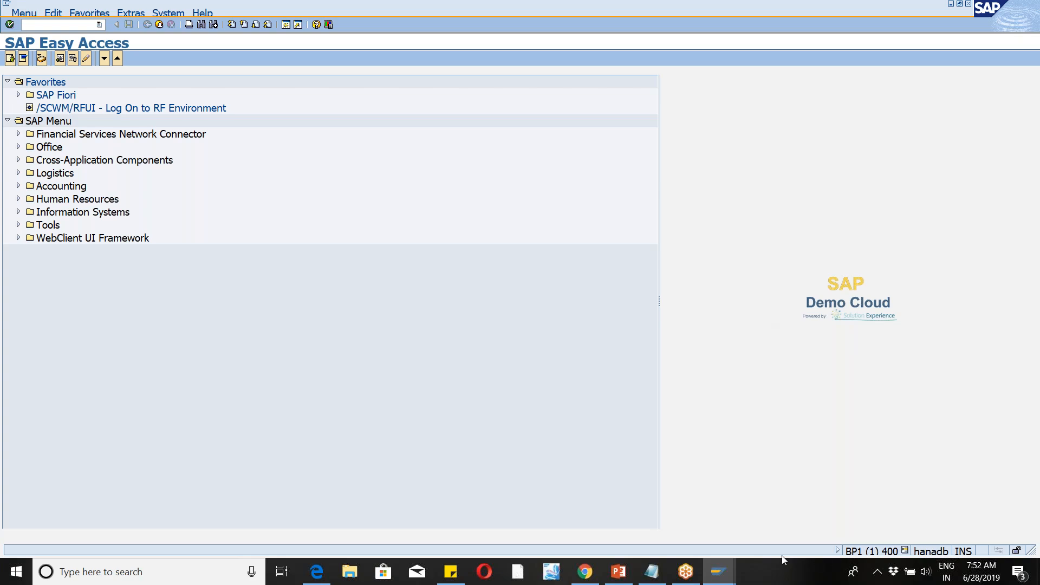
click(652, 572)
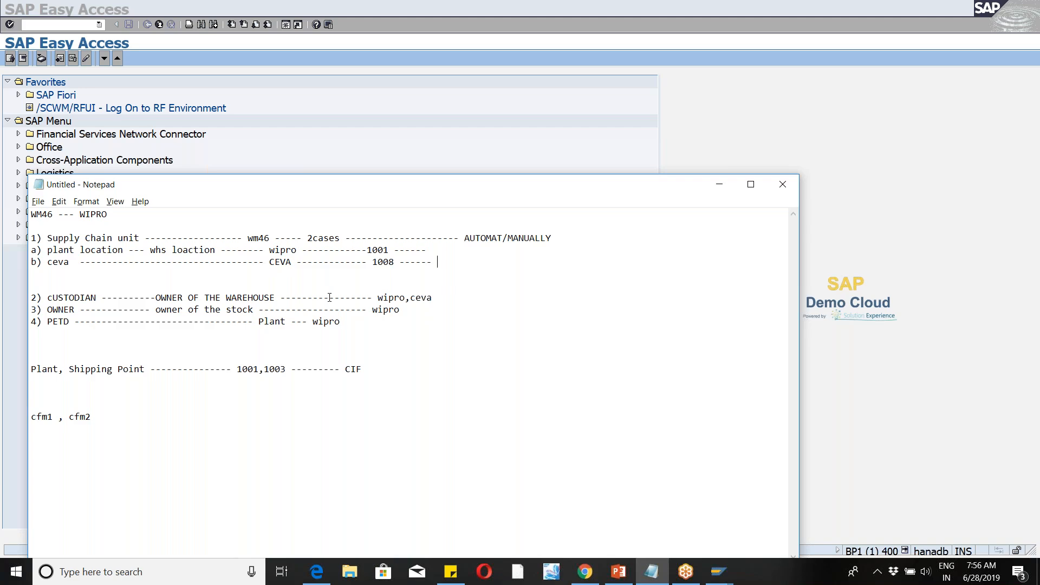
click(717, 185)
Step: Run transaction bp and start a new organization with grouping BP02 Internal Numbering for standard use
text(bp)
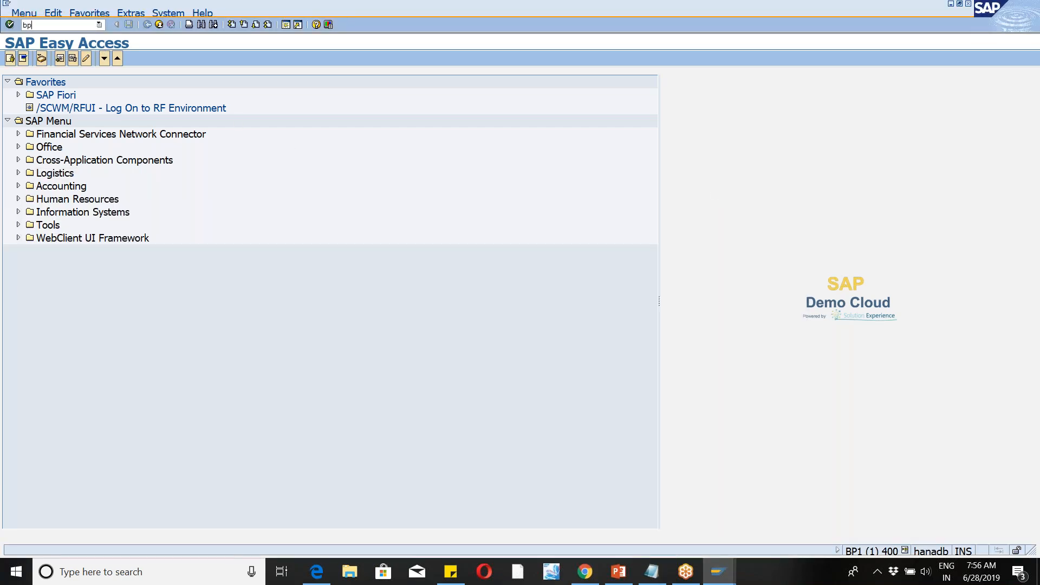
key(Return)
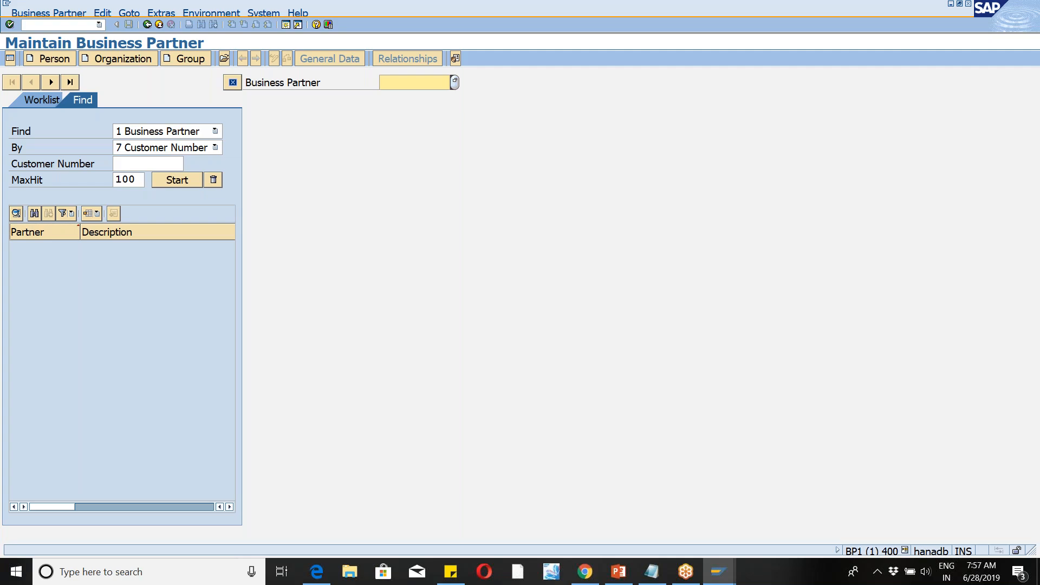
click(111, 59)
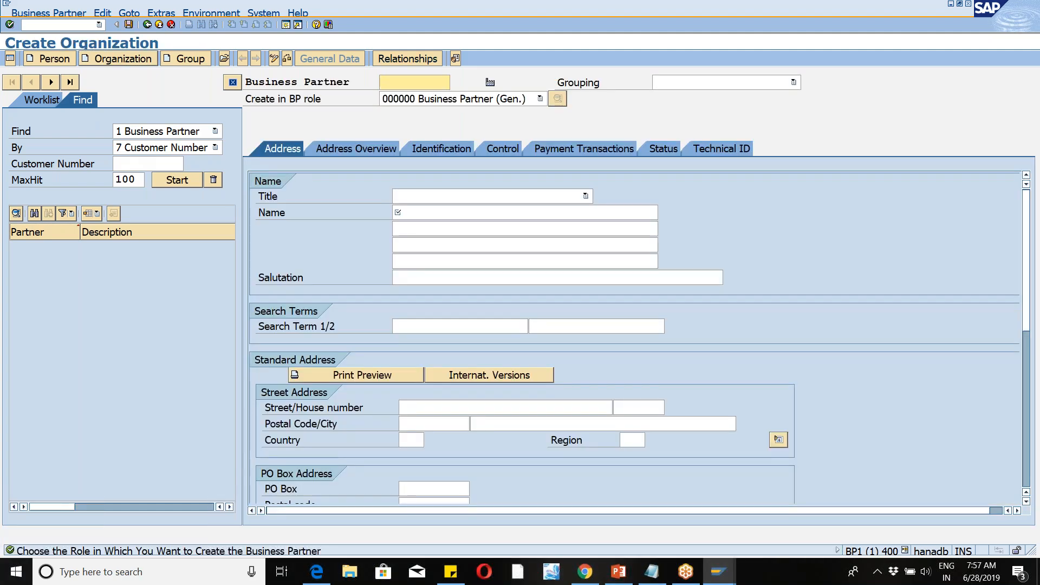
click(767, 82)
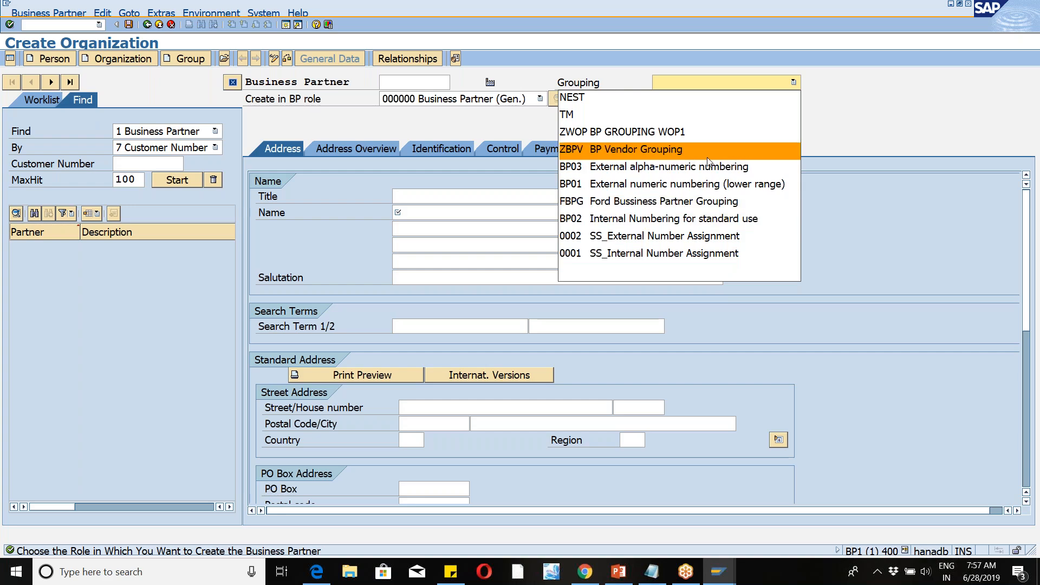
click(707, 81)
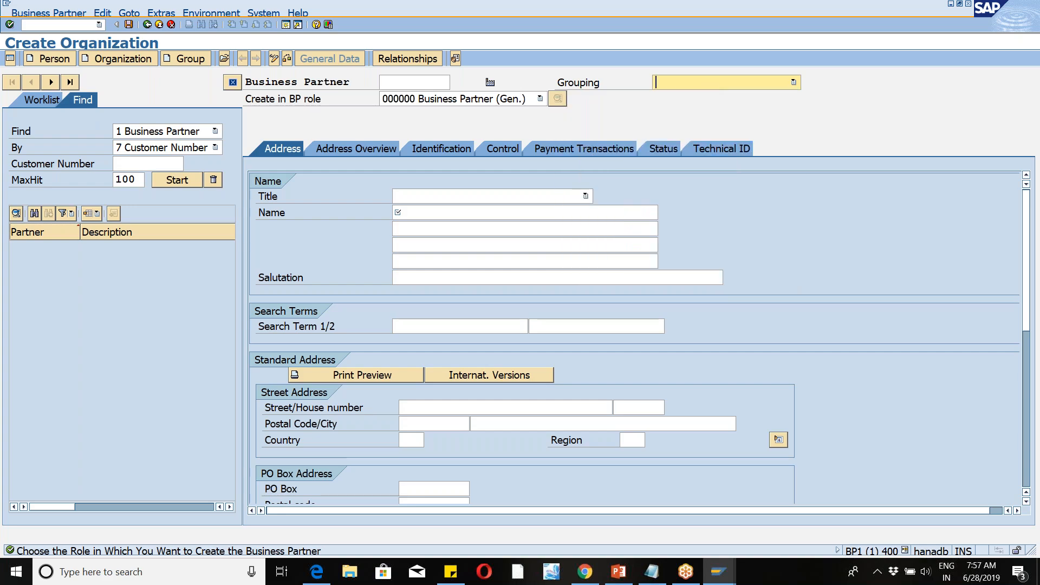
click(793, 82)
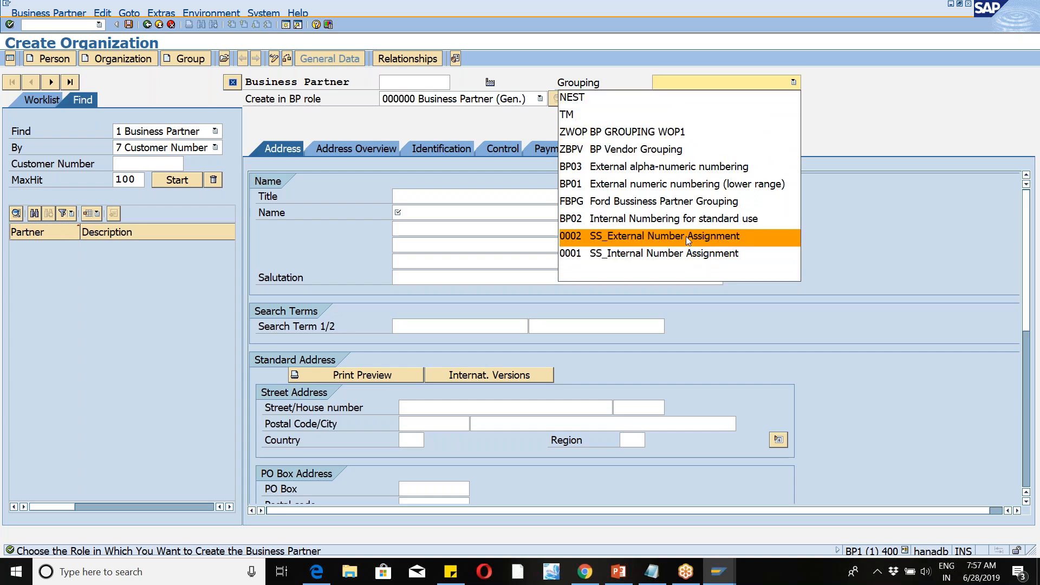
click(685, 222)
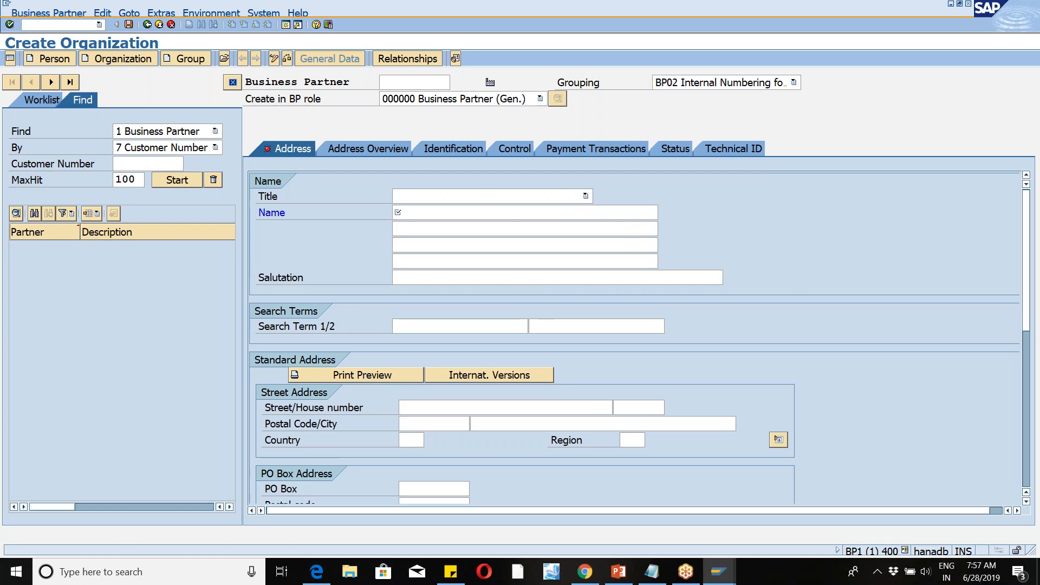
Step: Set the organization's title to 0003 Company and its name to WM46- PLANT VENDOR
click(586, 197)
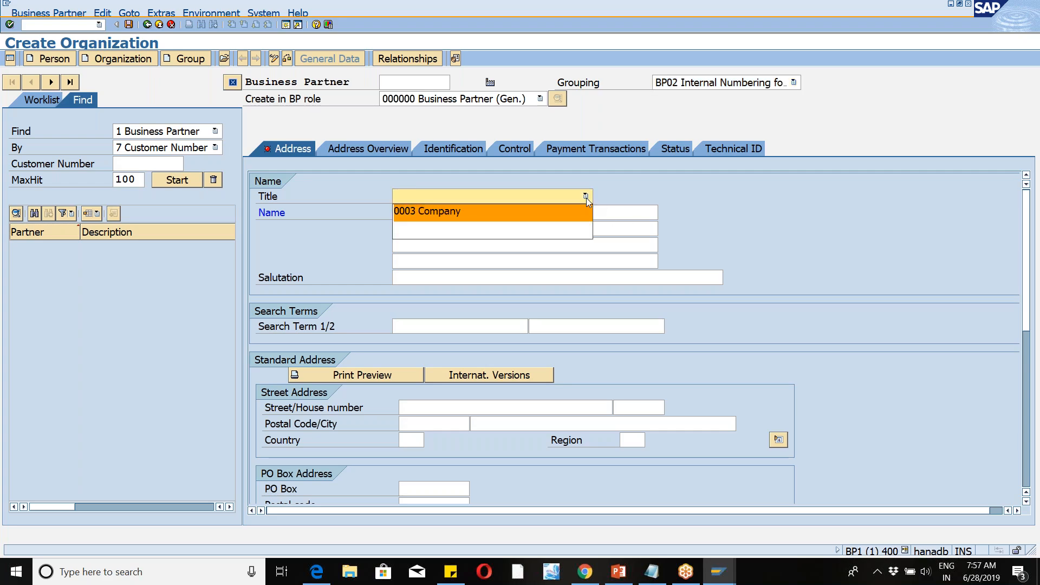
click(548, 212)
text(WM46- PLANT )
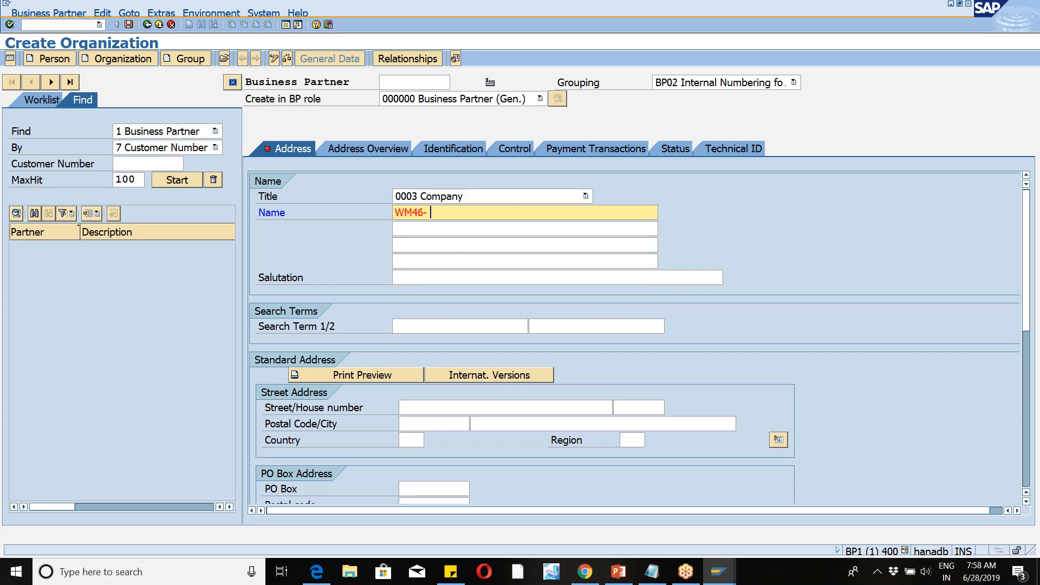
text(VENDOR)
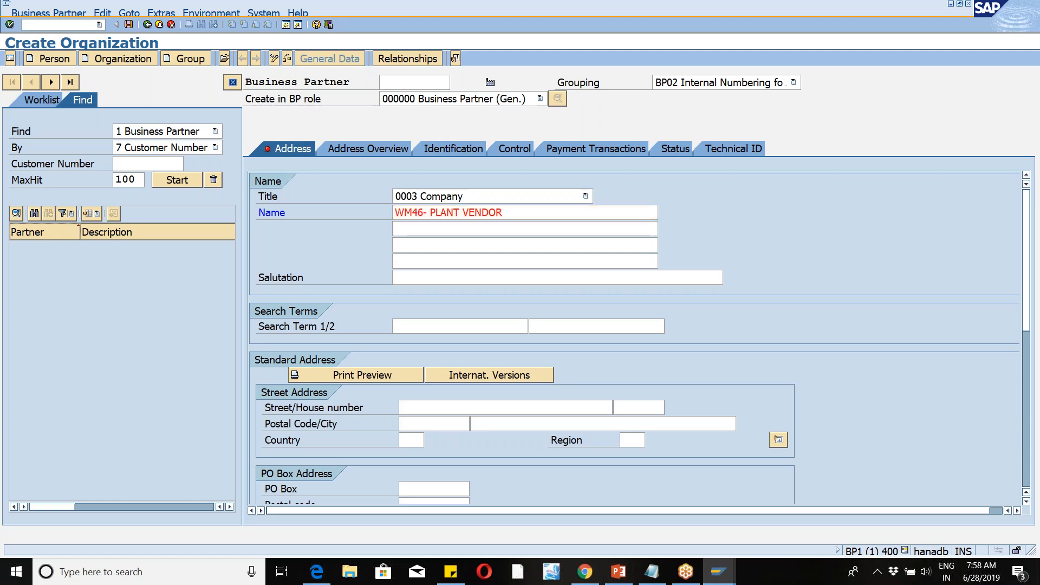
key(Return)
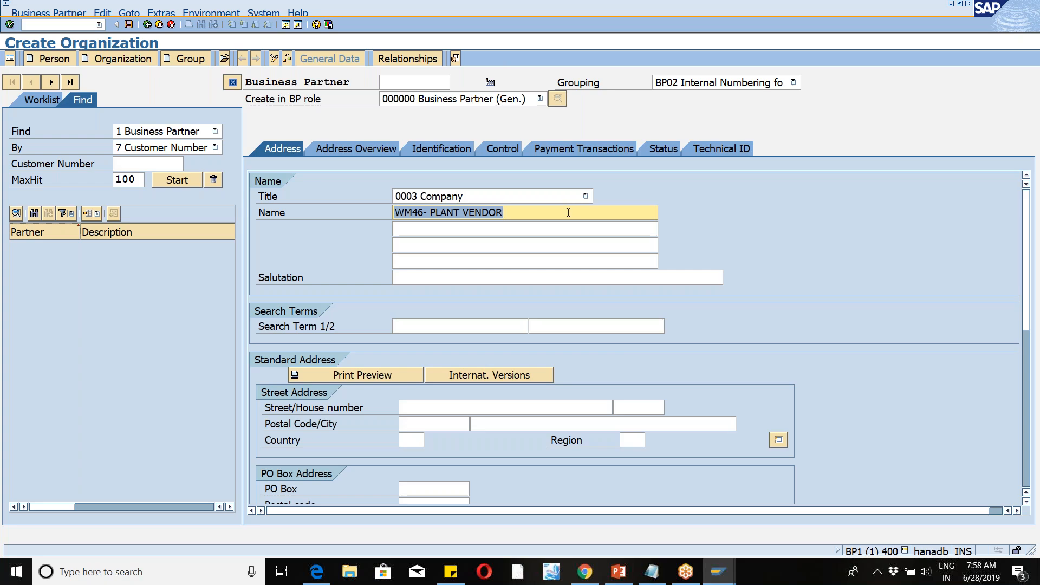
Step: Change the BP role to FLVN00 FI Supplier (Accounting), saving the partner first in the general Business Partner role
click(540, 99)
key(Down)
key(Down)
key(Down)
key(Down)
key(Down)
key(Down)
key(Down)
key(Down)
key(Down)
key(Down)
key(Down)
key(Down)
key(Down)
key(Down)
key(Down)
key(Down)
key(Down)
key(Down)
key(Down)
key(Down)
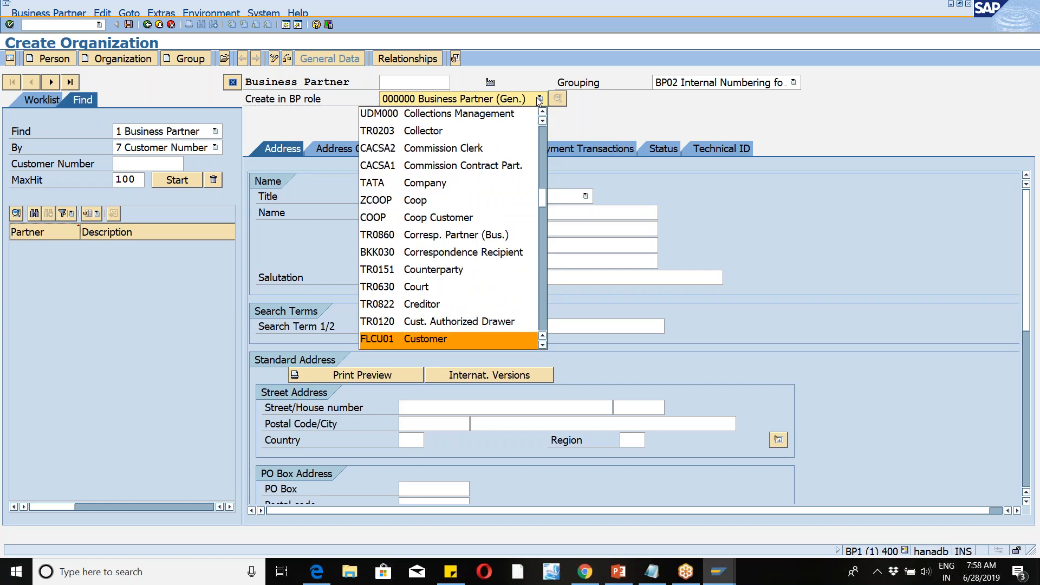
key(Down)
key(Down)
key(Down)
key(Down)
key(Down)
key(Down)
key(Down)
key(Down)
key(Down)
key(Down)
key(Down)
key(Down)
key(Down)
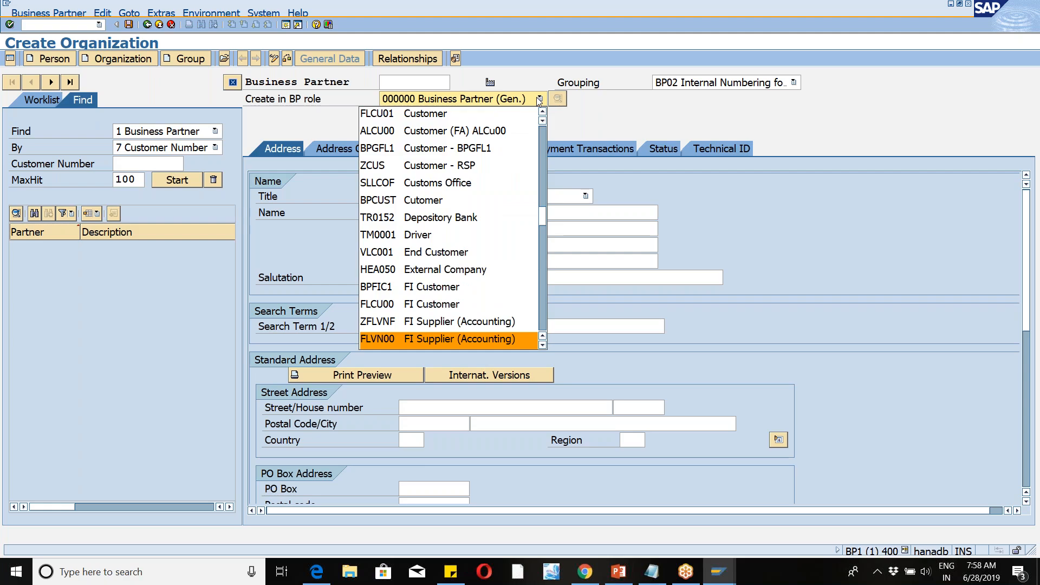
key(Return)
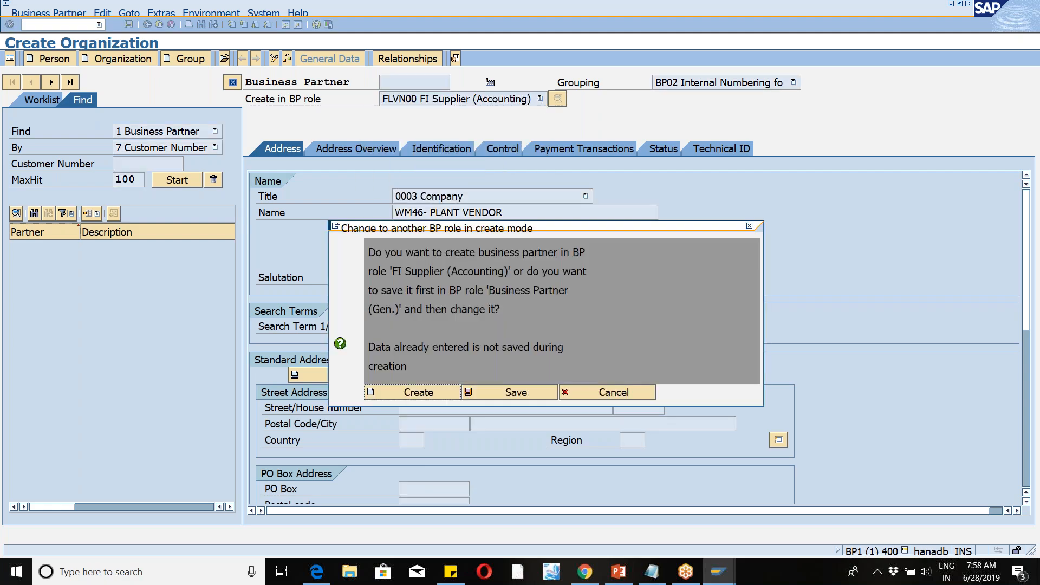
click(496, 396)
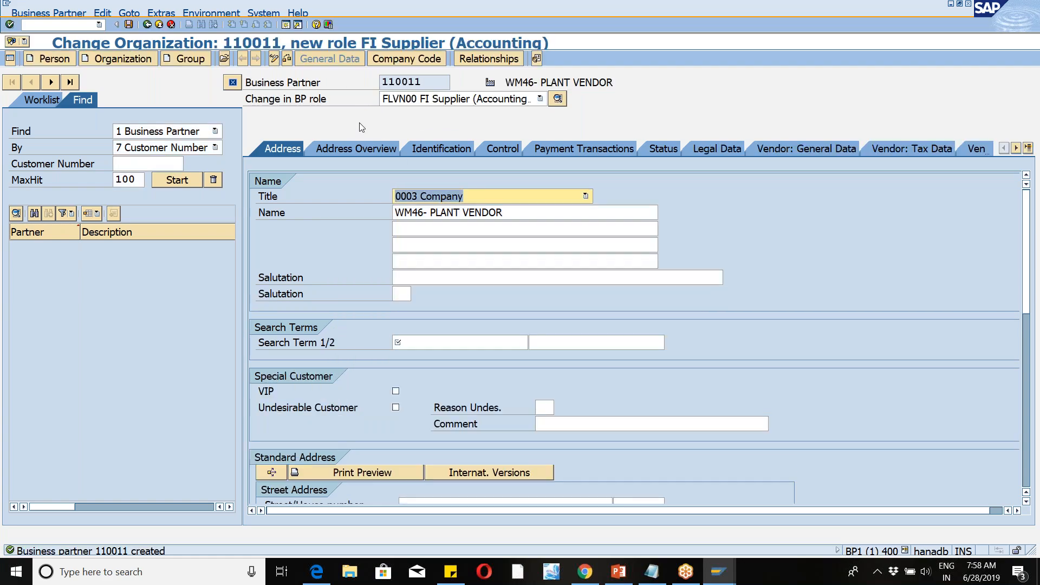
Step: Copy the business partner number into the external vendor number of the vendor general data
click(1024, 37)
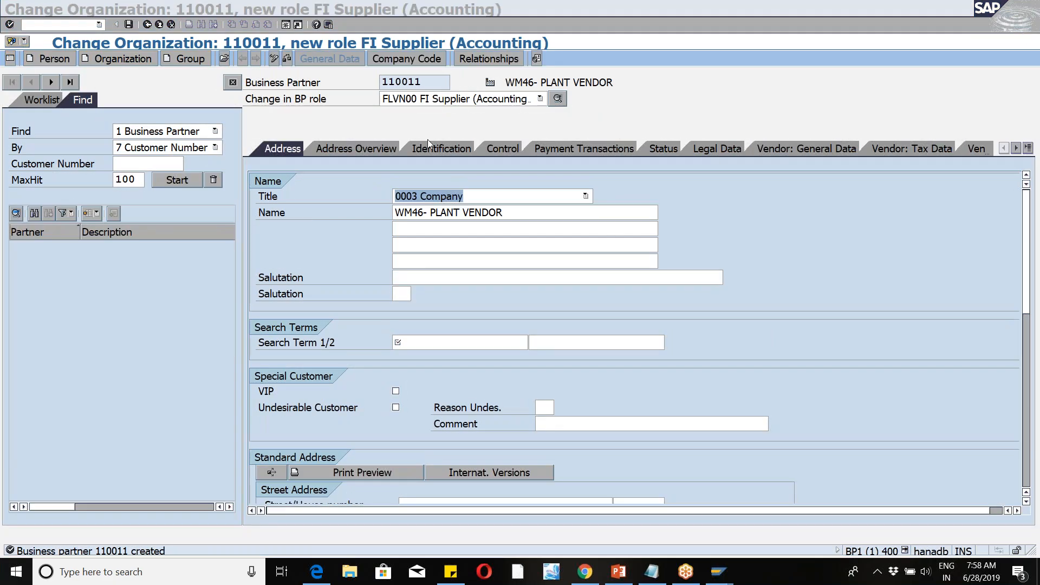
click(781, 146)
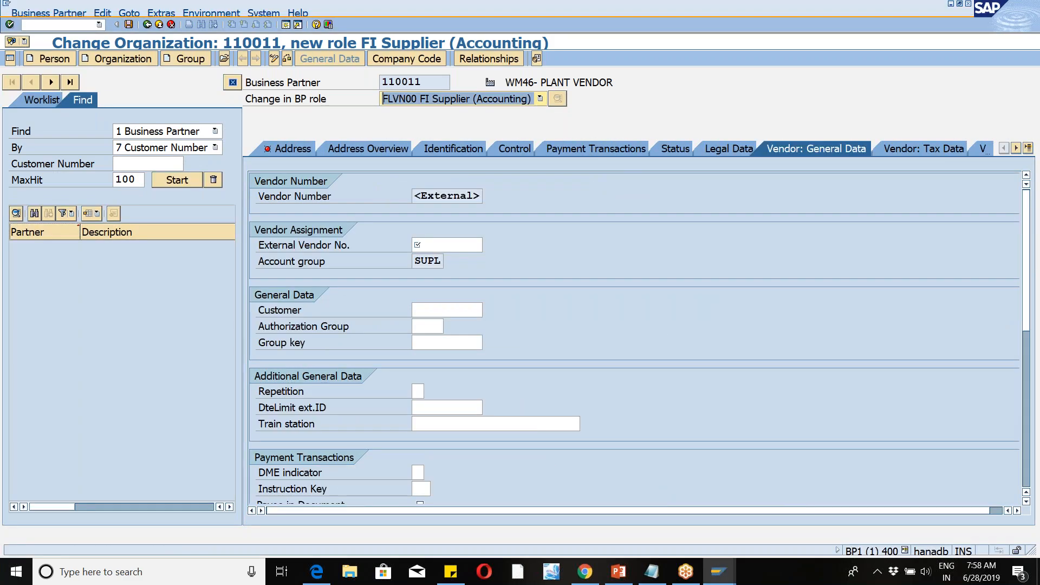
click(452, 248)
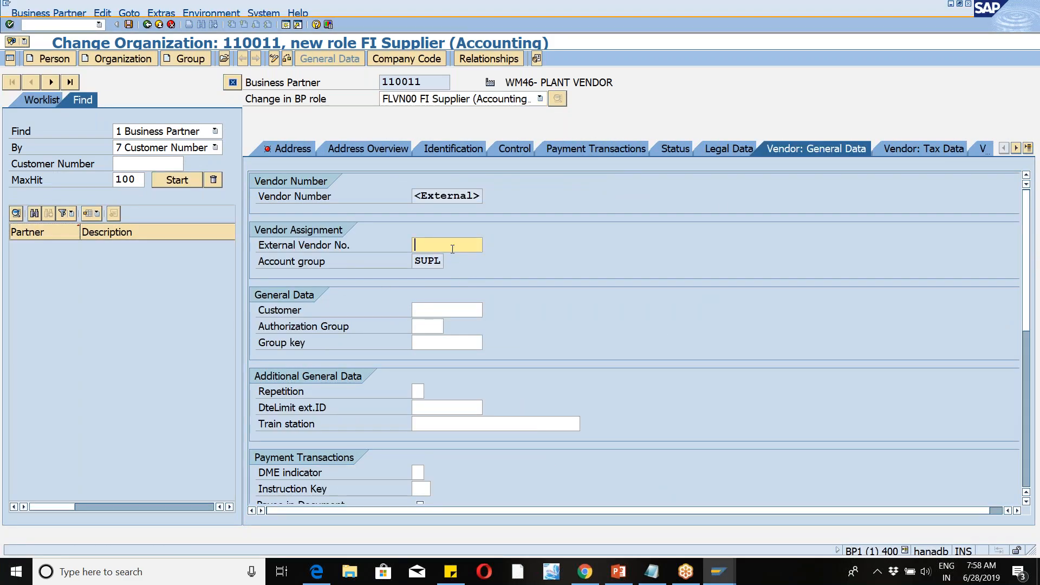
drag(423, 82, 379, 85)
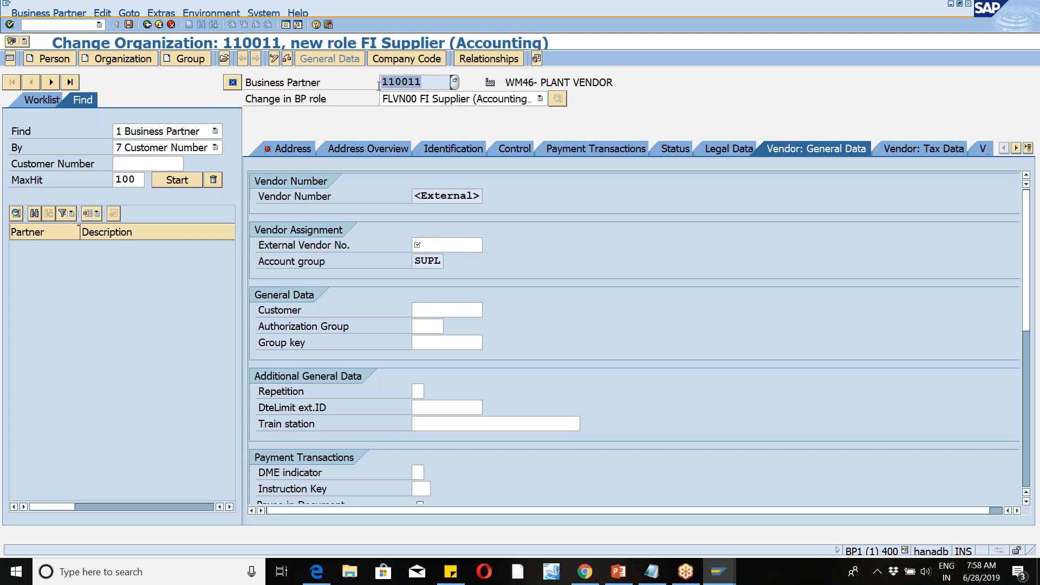
key(ctrl+c)
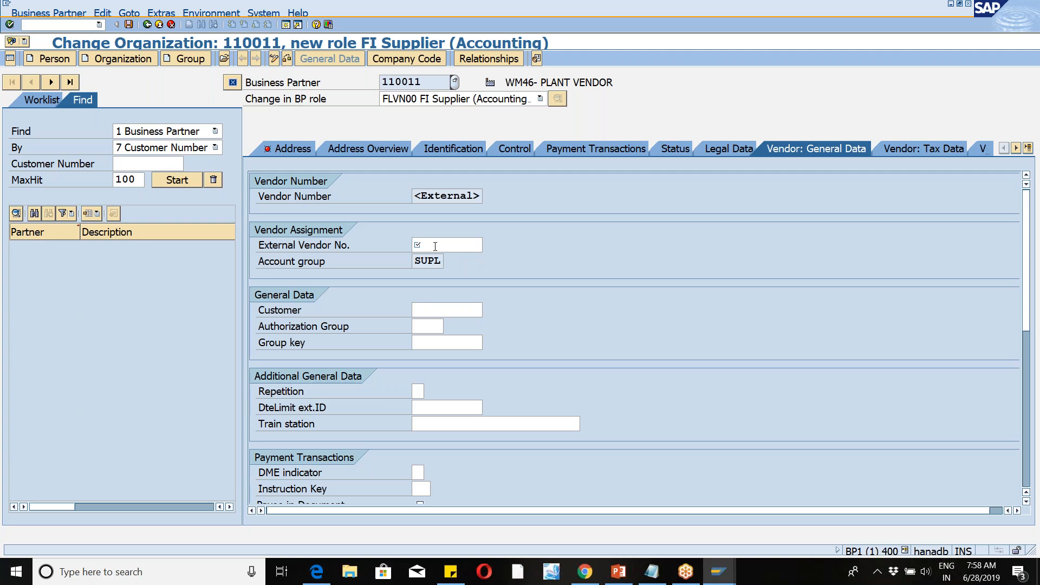
click(434, 246)
key(ctrl+v)
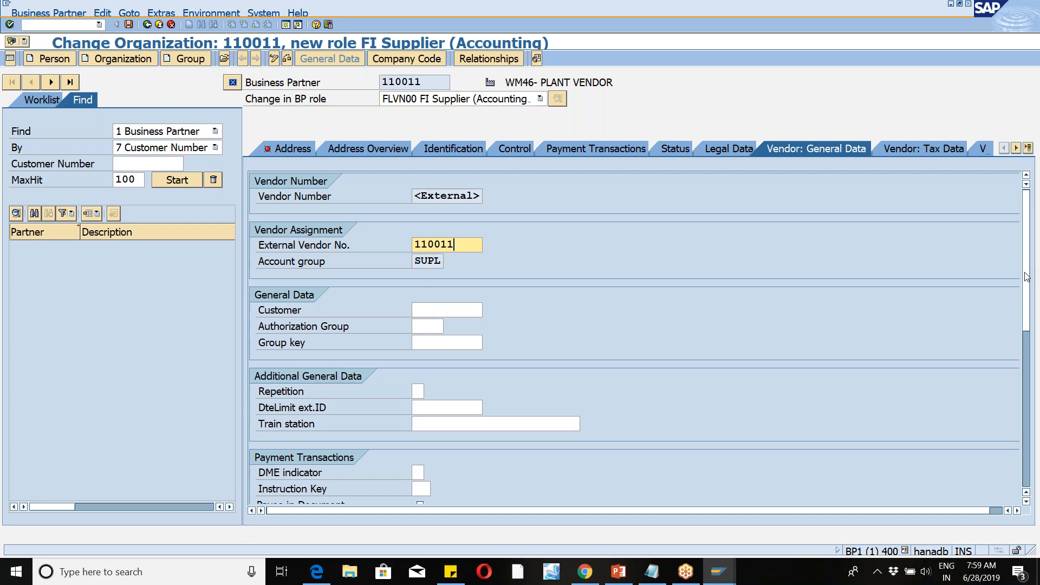
Step: Examine the remaining vendor general data, including payment transactions, social insurance, reference data and deletion blocks
scroll(1026, 277, down, 5)
scroll(1033, 295, up, 4)
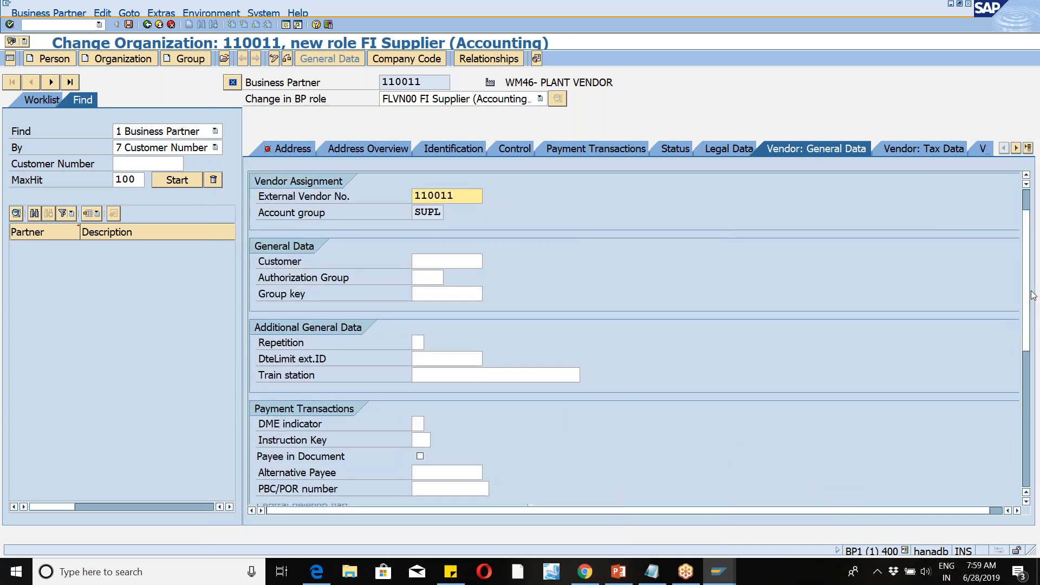
scroll(1028, 336, down, 8)
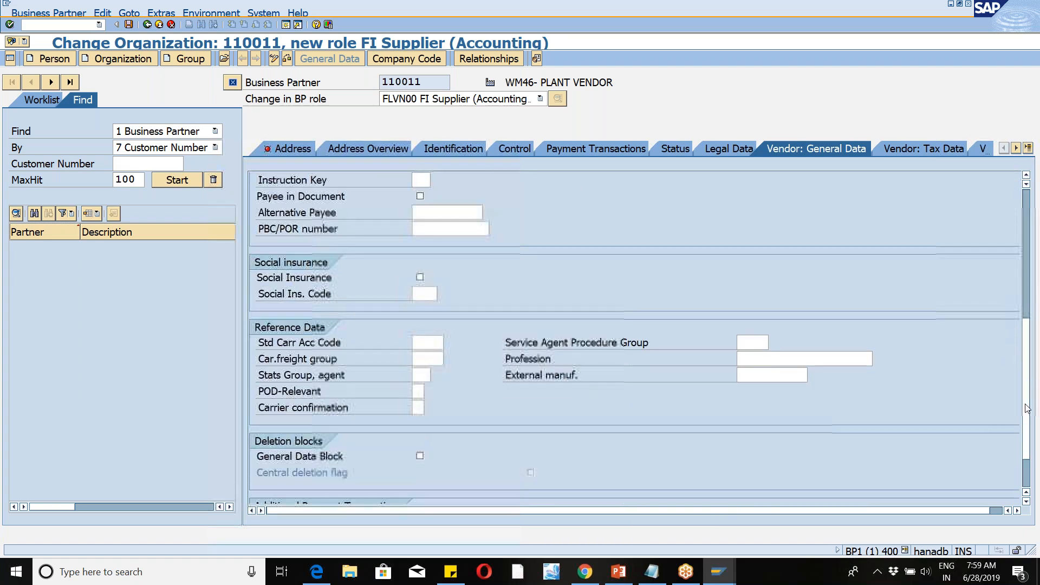
scroll(1027, 408, down, 3)
scroll(1016, 340, up, 10)
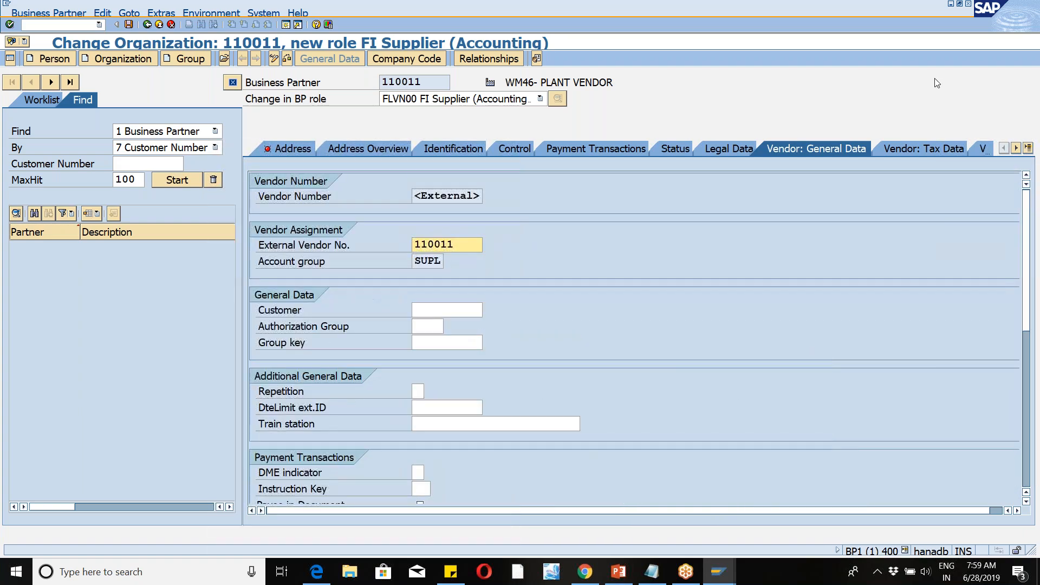
click(850, 19)
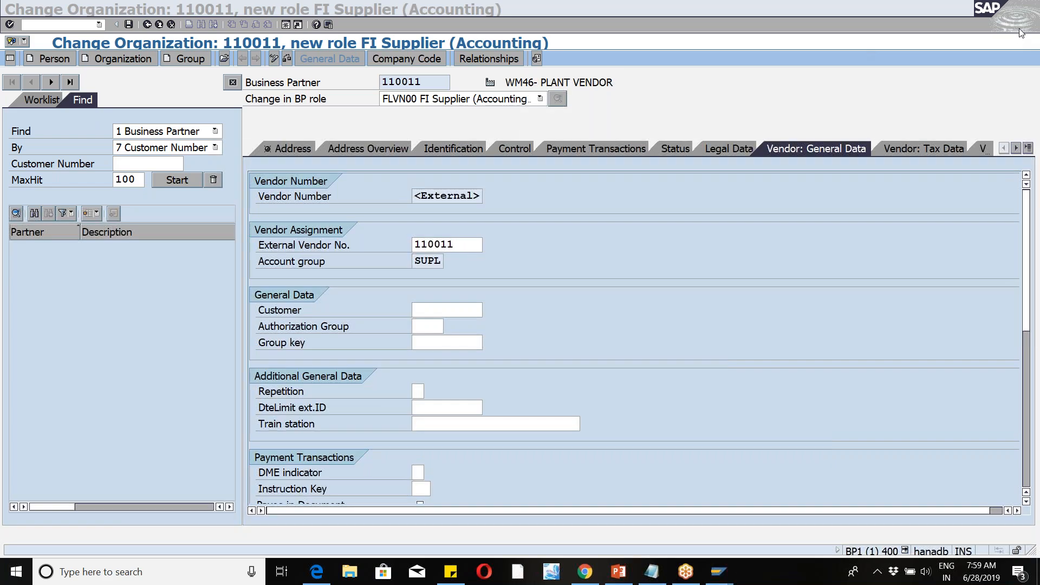
click(679, 111)
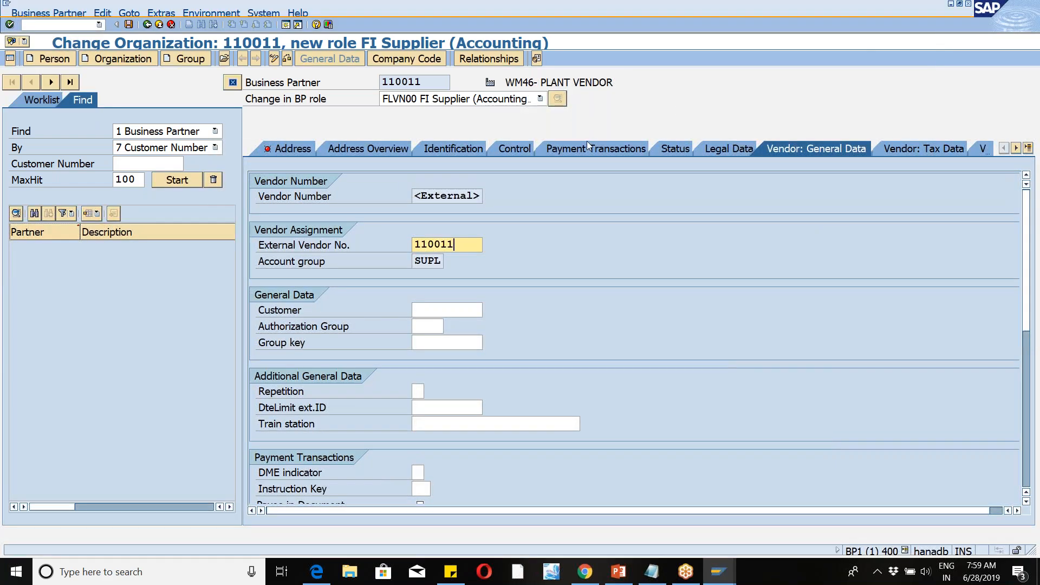
click(849, 17)
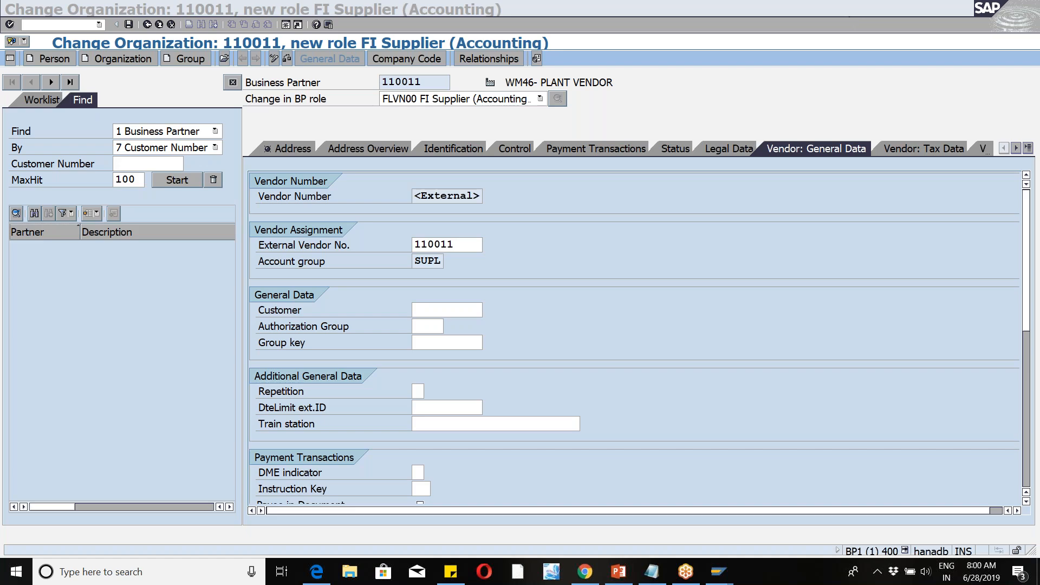
Step: Enter WM46 as search term 1 in the partner's address data
click(308, 151)
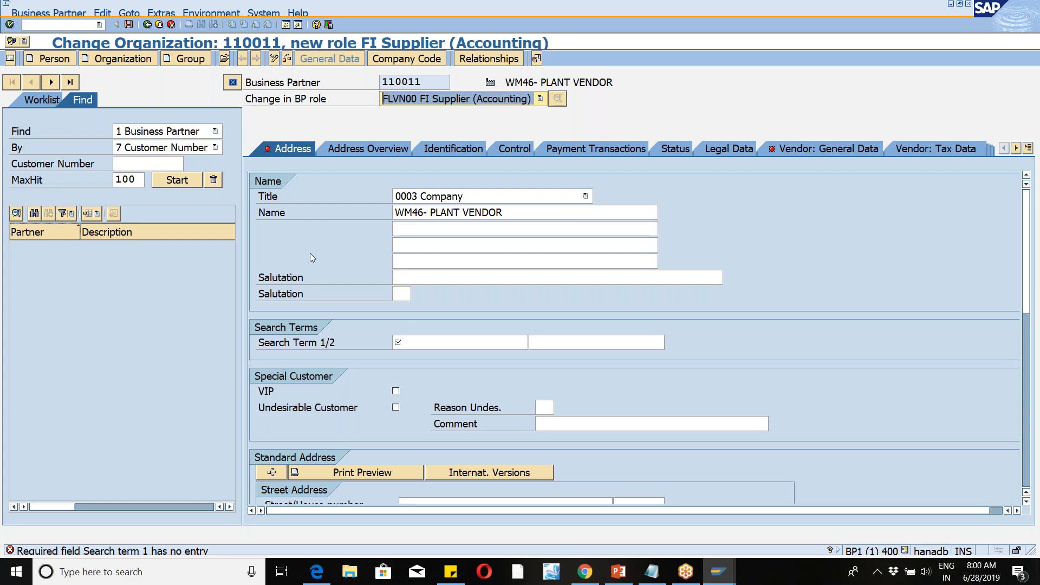
click(419, 342)
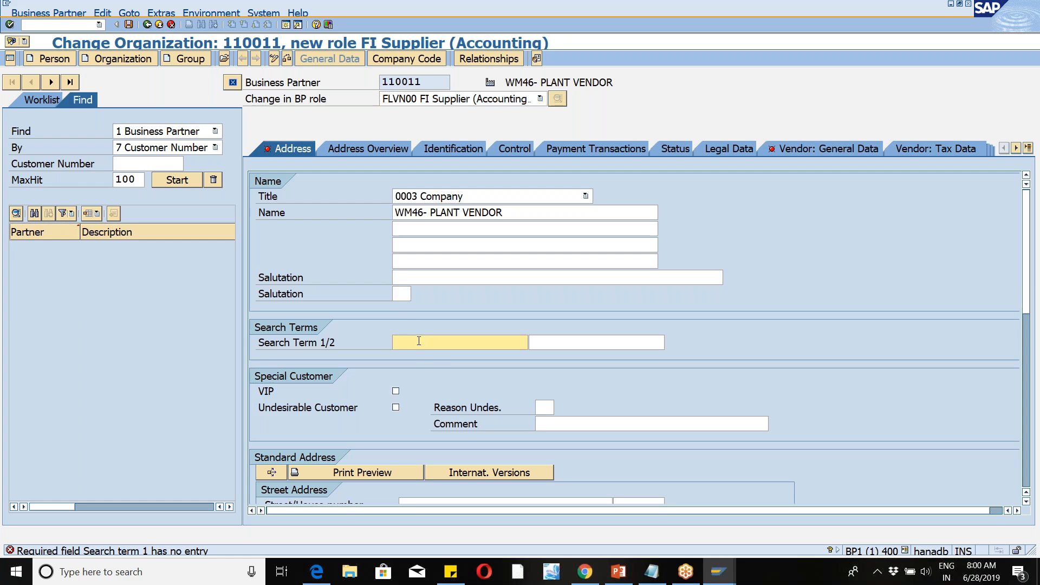
text(WM46)
key(Return)
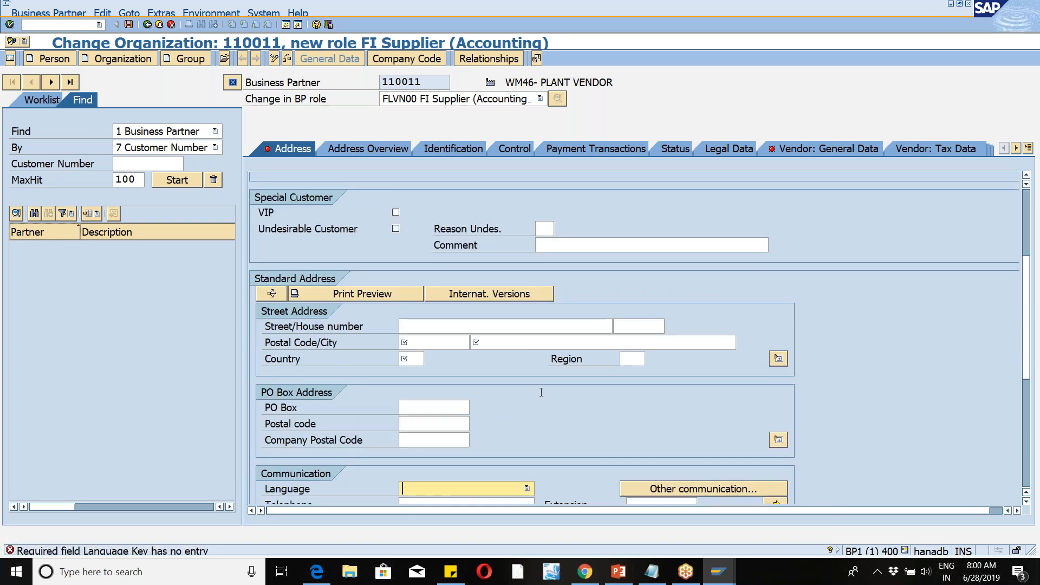
Step: Enter the postal code and set the country to IN in the partner's street address
click(435, 342)
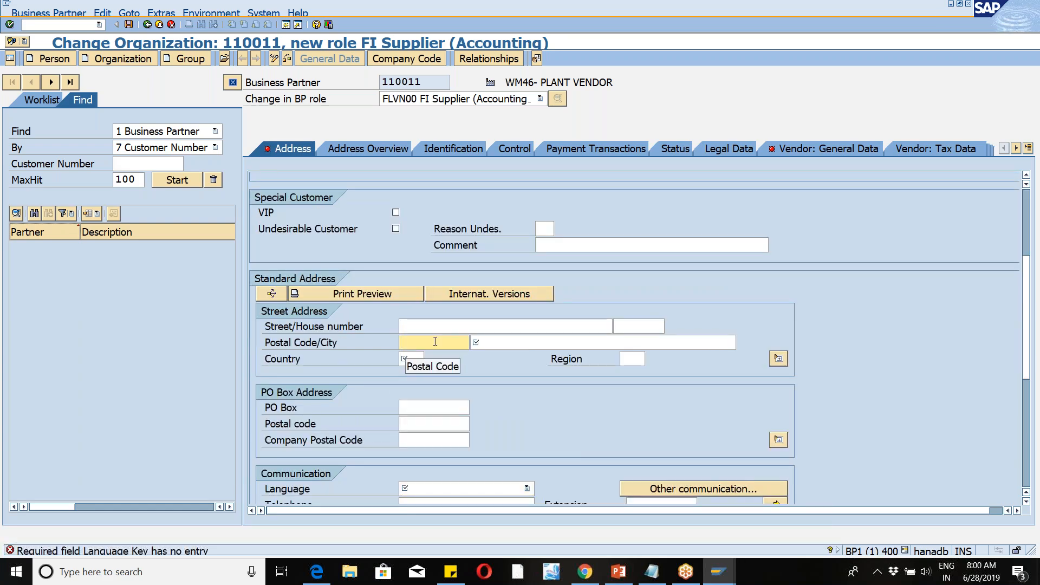
click(435, 342)
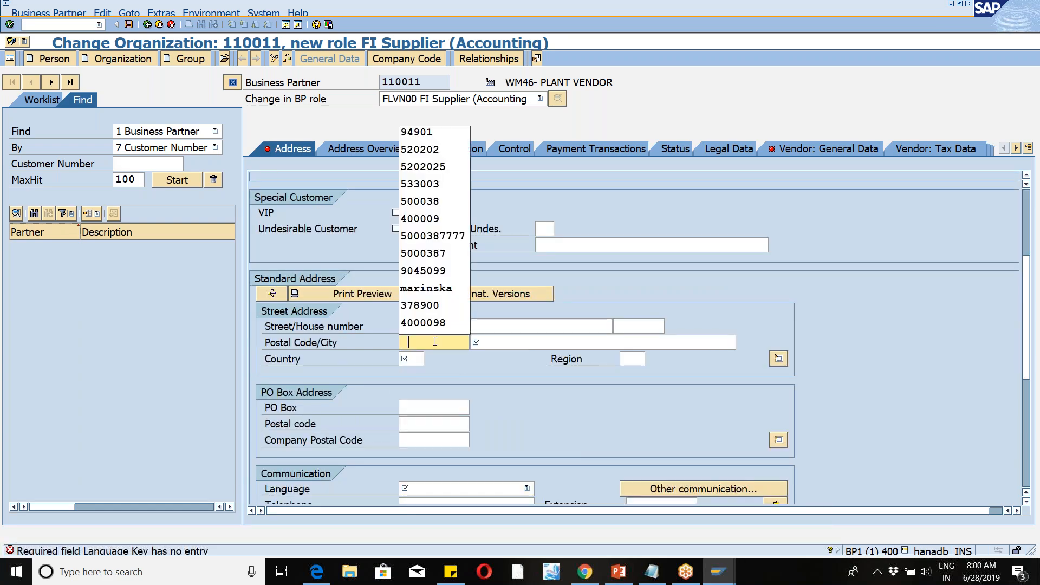
click(431, 142)
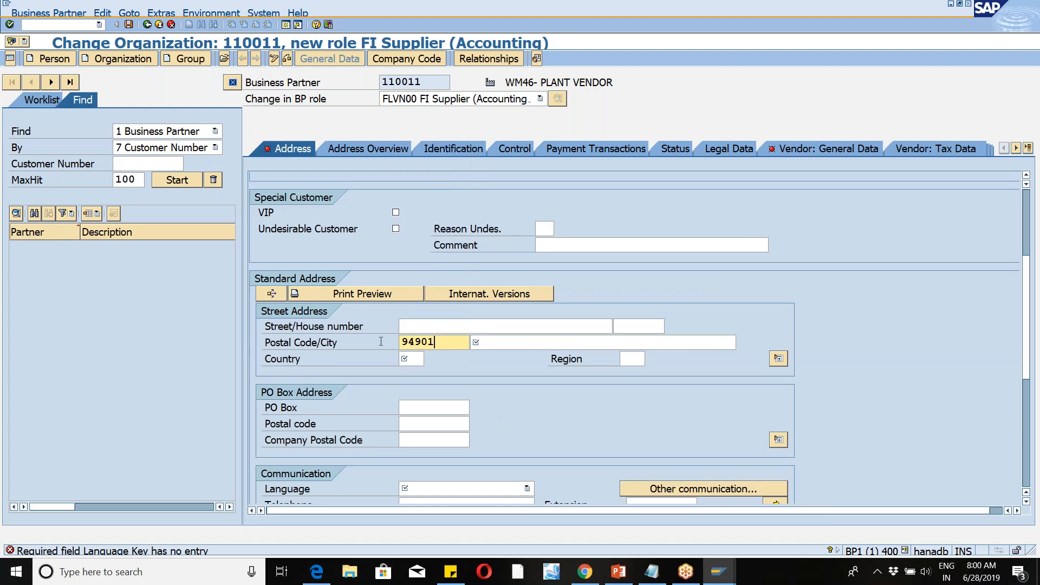
click(404, 359)
text(IN)
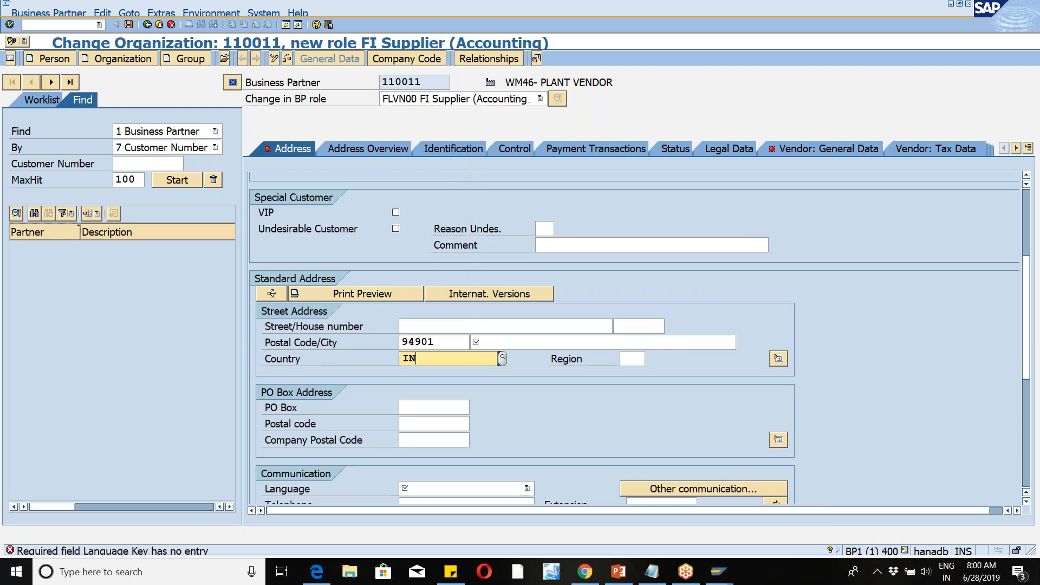
key(Down)
key(Return)
key(Tab)
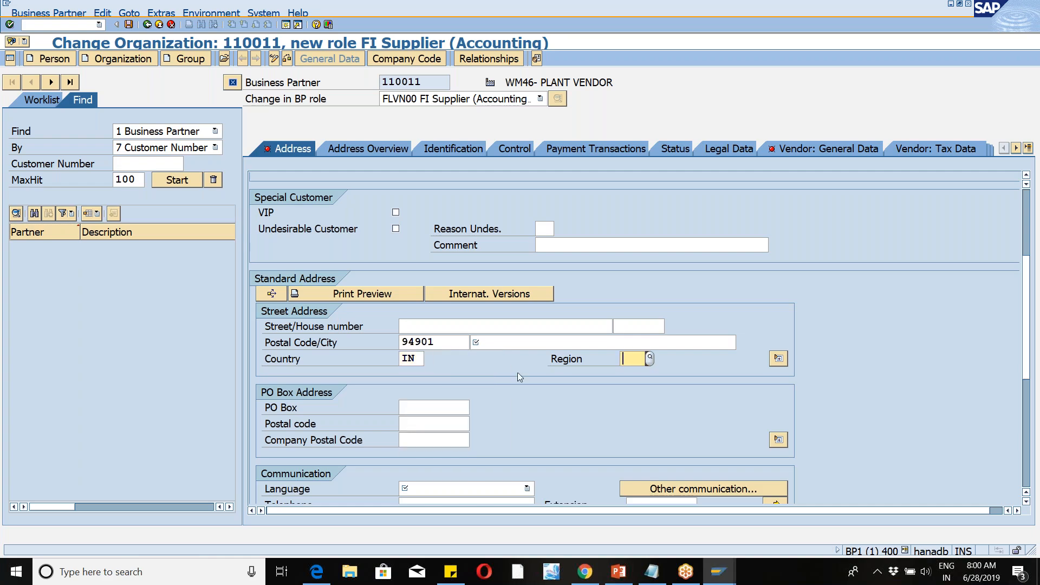
Step: Enter Hyderabad Airport as the city in the partner's street address
click(507, 344)
text(HYDR)
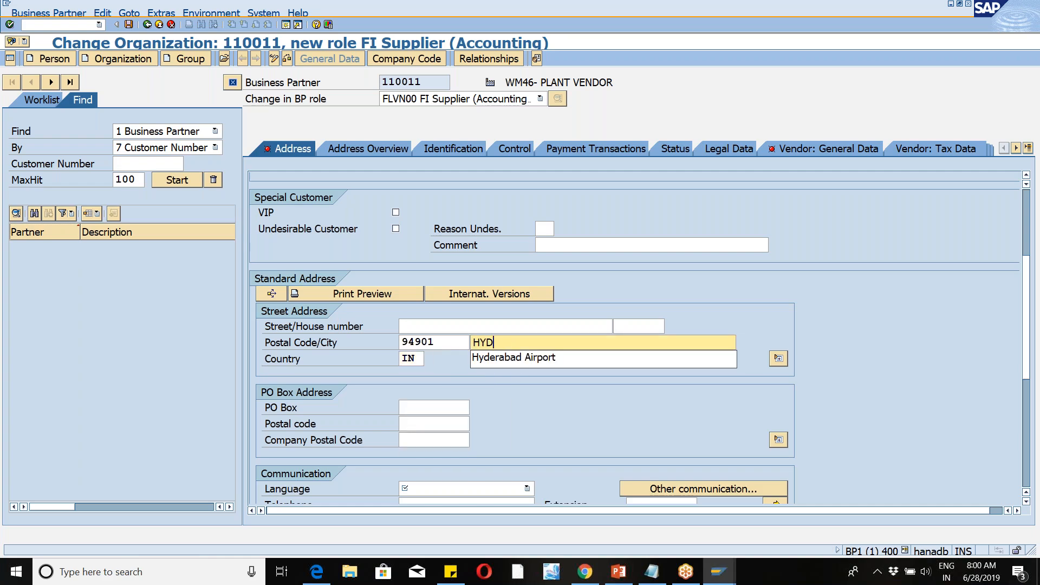
key(BackSpace)
key(Down)
key(Return)
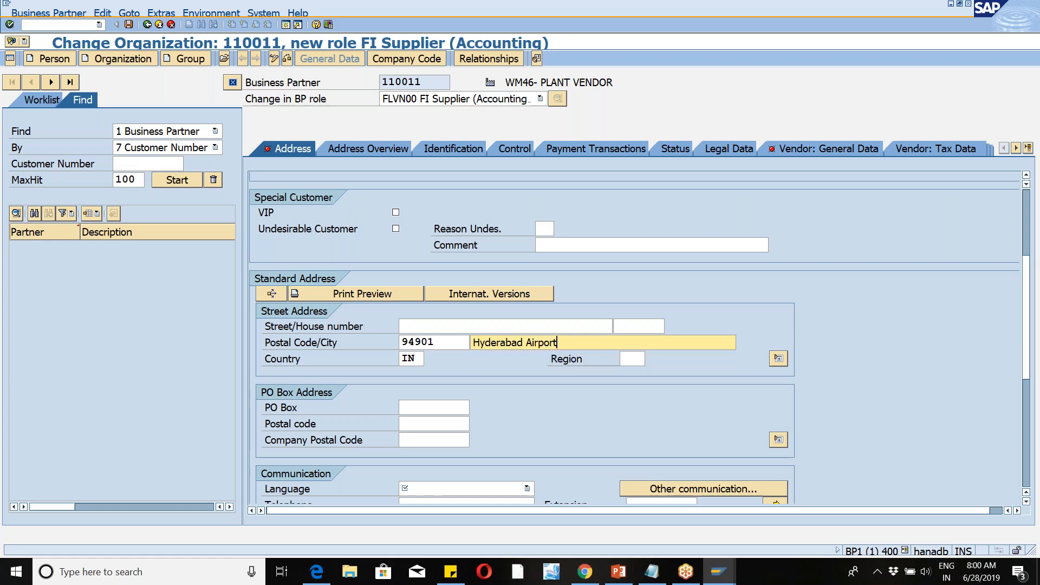
Step: Try to set the street address region to 01
key(Tab)
key(Tab)
text(01)
key(Return)
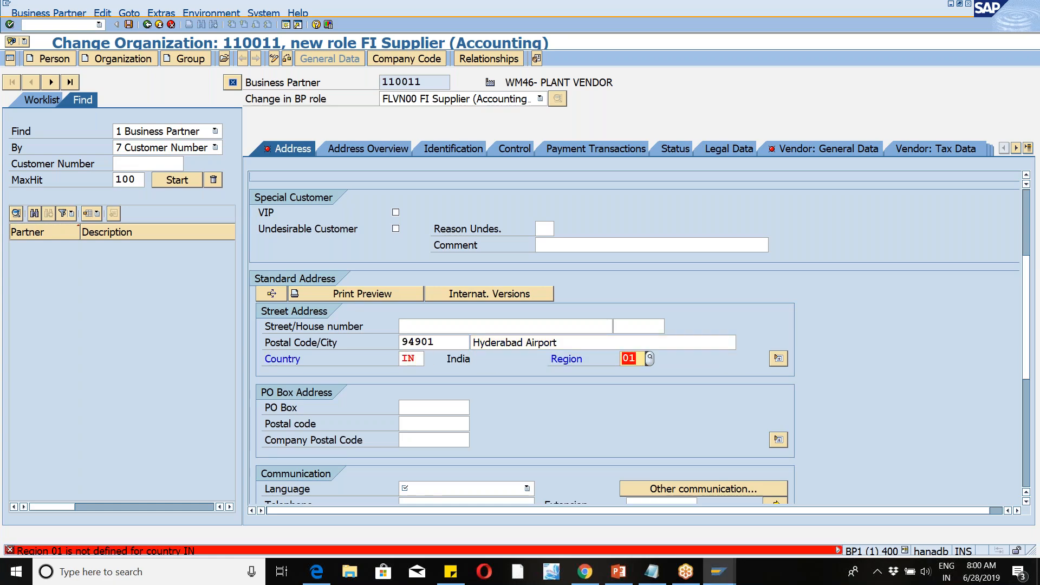
key(BackSpace)
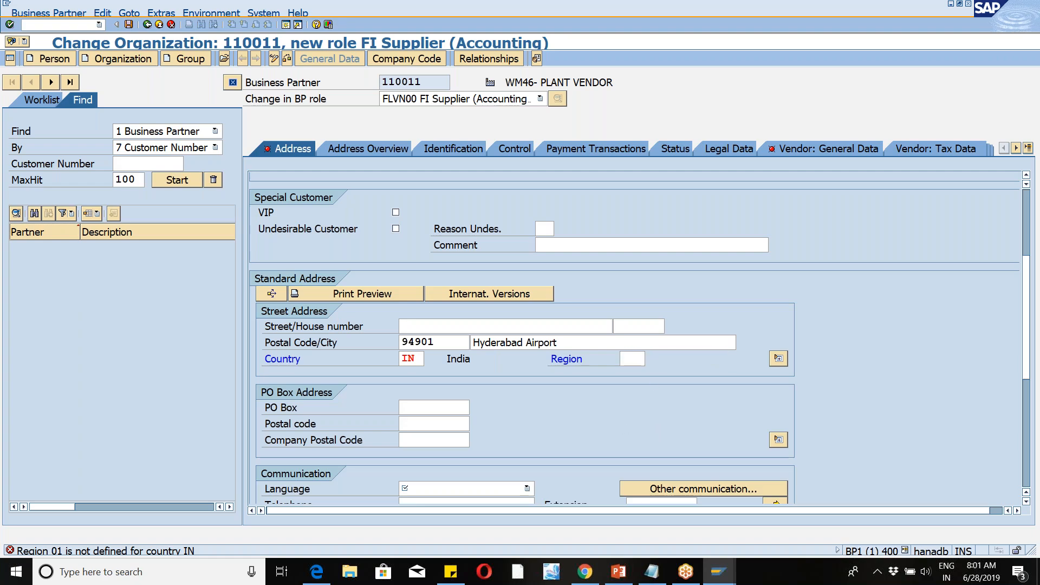
Step: Set the street address region to AP, checking the available region codes for India
click(649, 358)
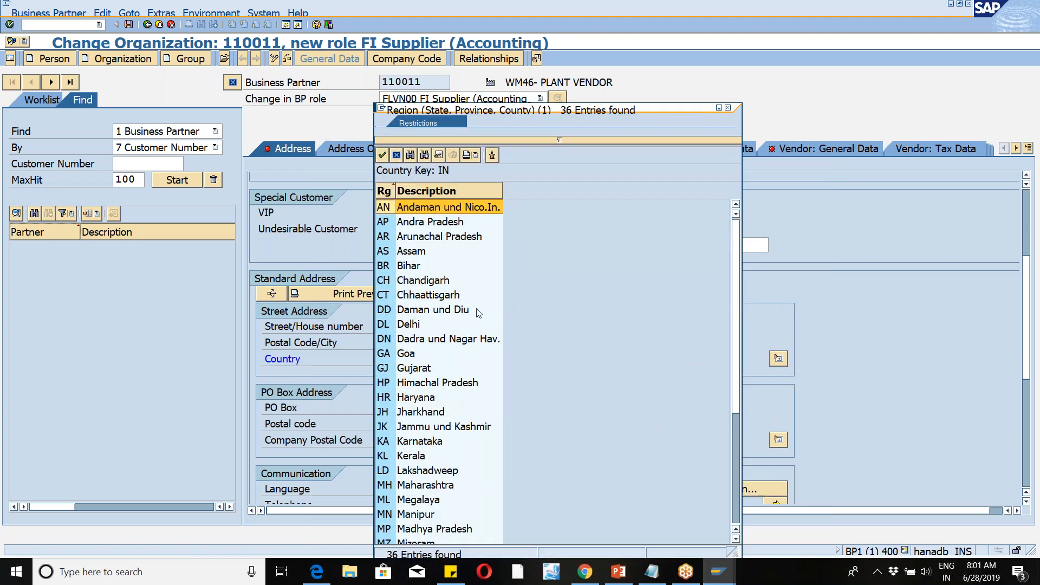
key(Escape)
text(AP)
key(Return)
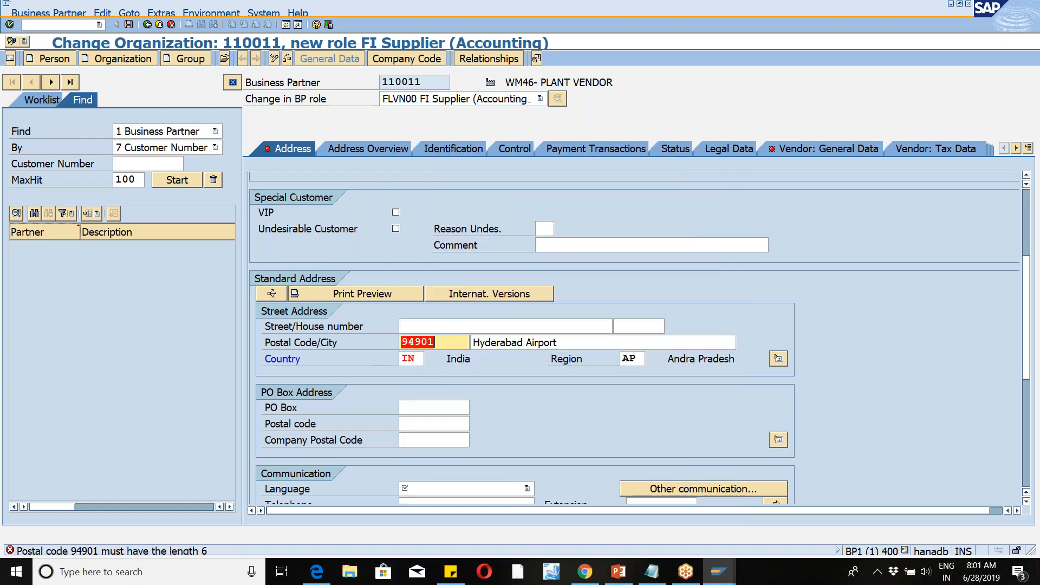
Step: Extend the postal code to six digits by appending 1, and set the communication language to EN English
click(440, 343)
text(1)
key(Return)
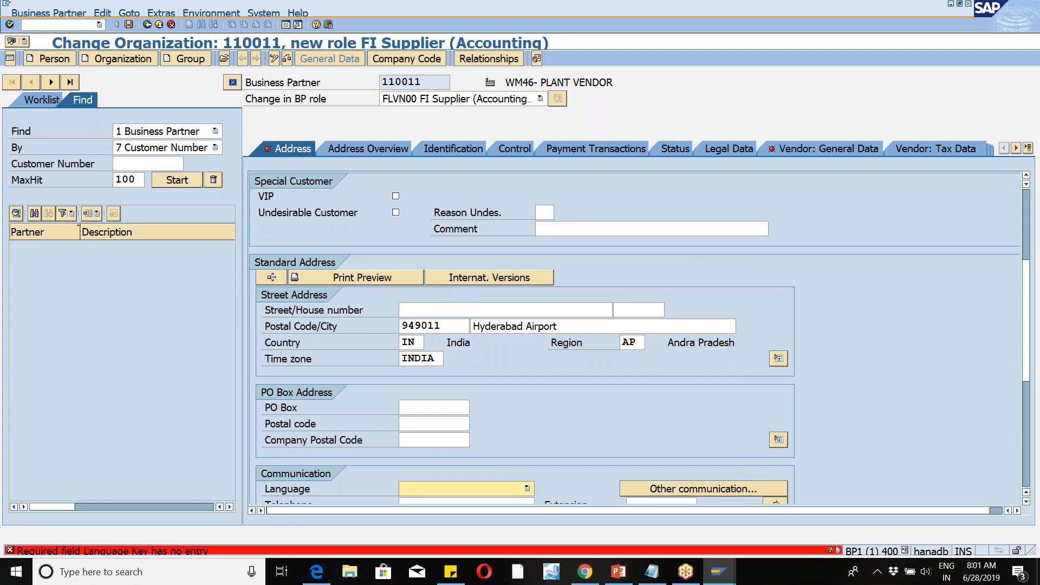
text(EN English)
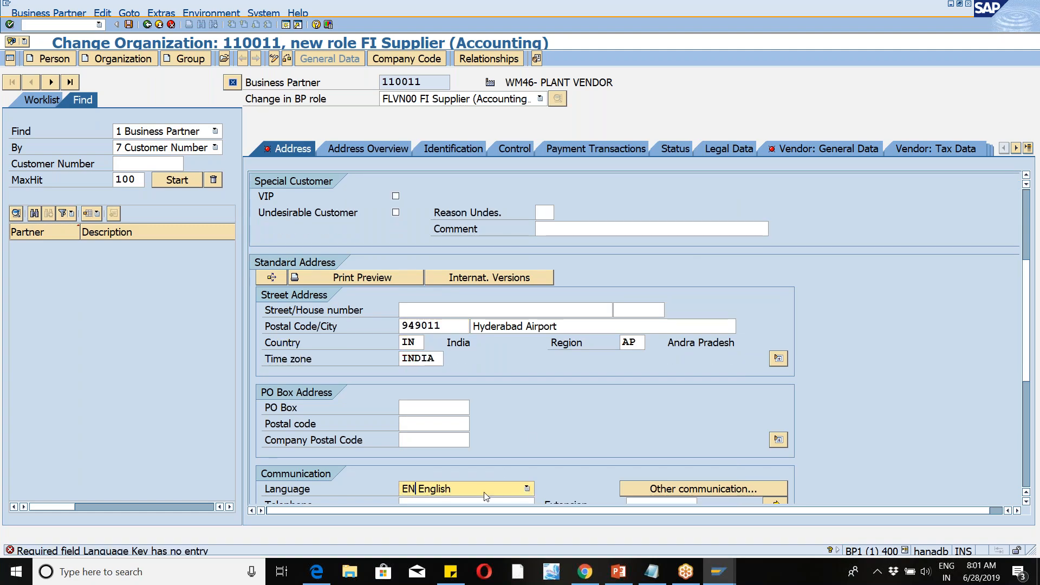
key(Return)
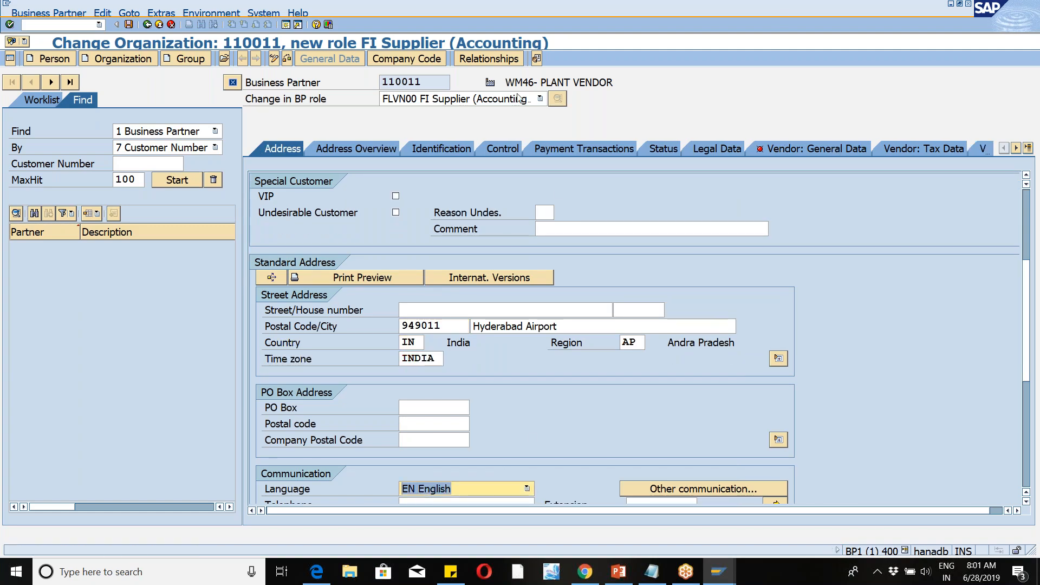
Step: Replace the external vendor number in the vendor general data with WM46-VEN
click(1018, 33)
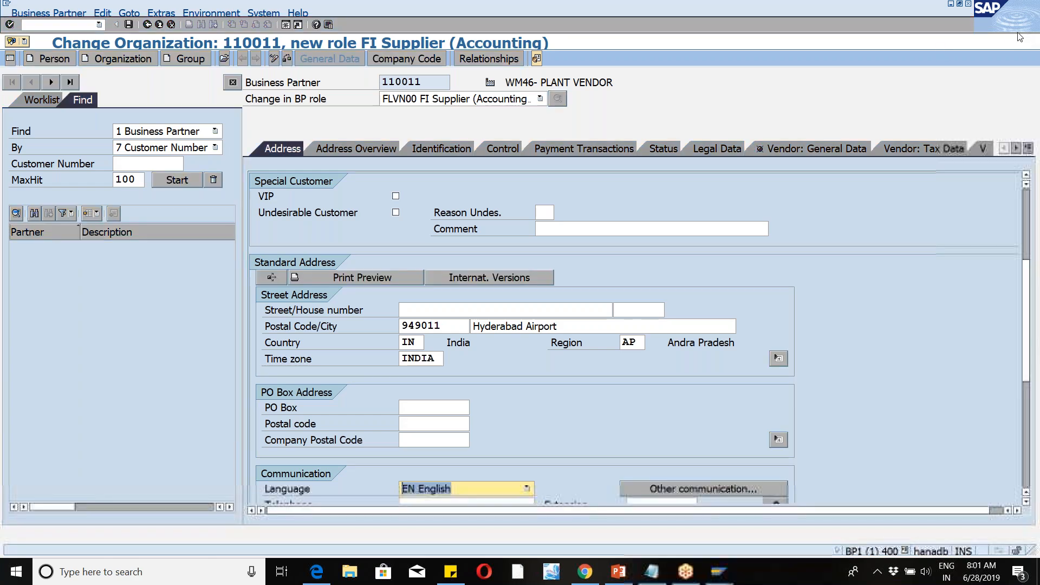
click(792, 152)
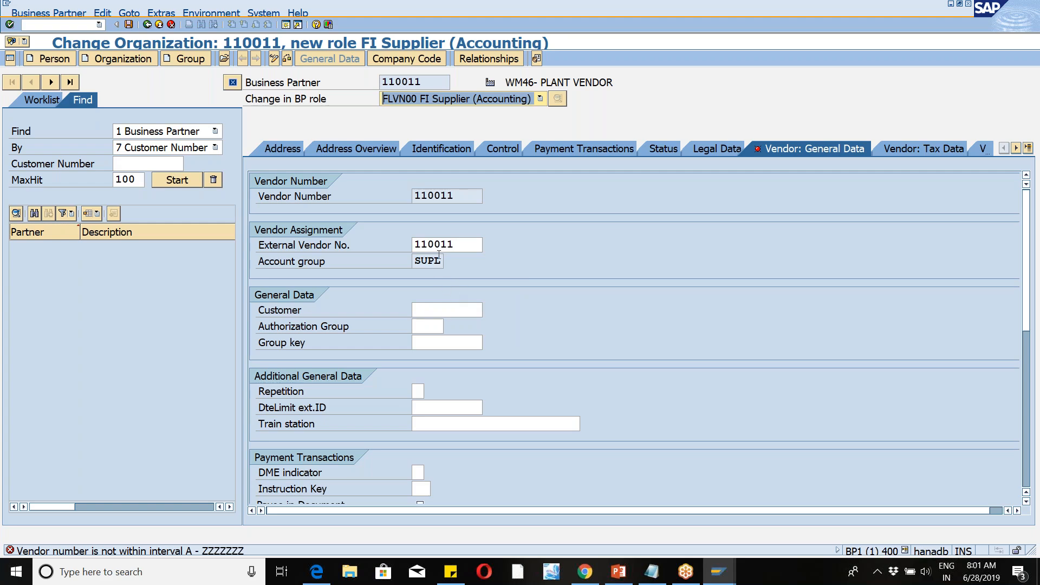
click(459, 245)
key(BackSpace)
key(BackSpace)
key(BackSpace)
key(BackSpace)
key(BackSpace)
key(BackSpace)
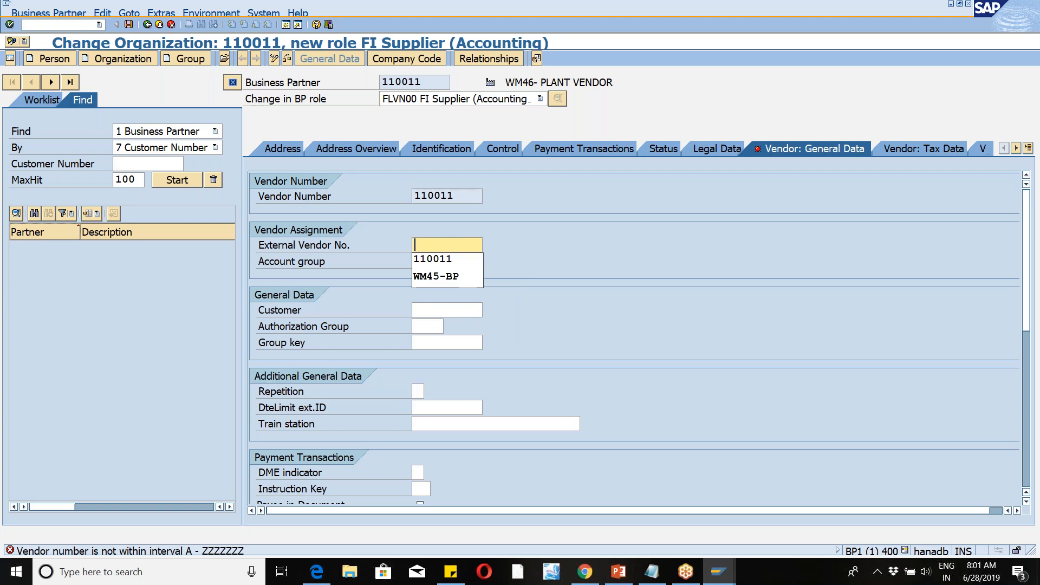
text(WM46)
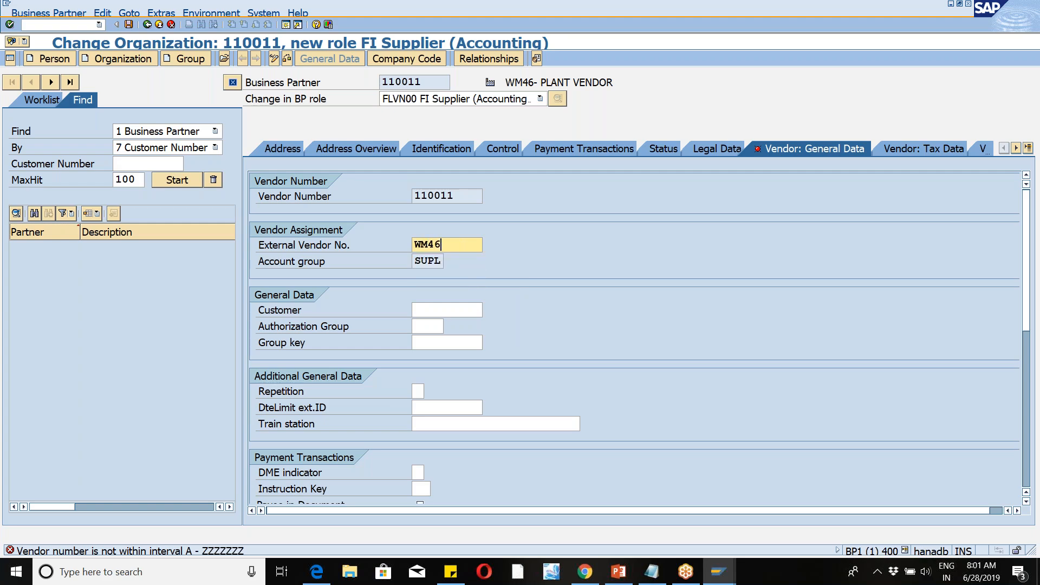
text(-VEN)
key(Return)
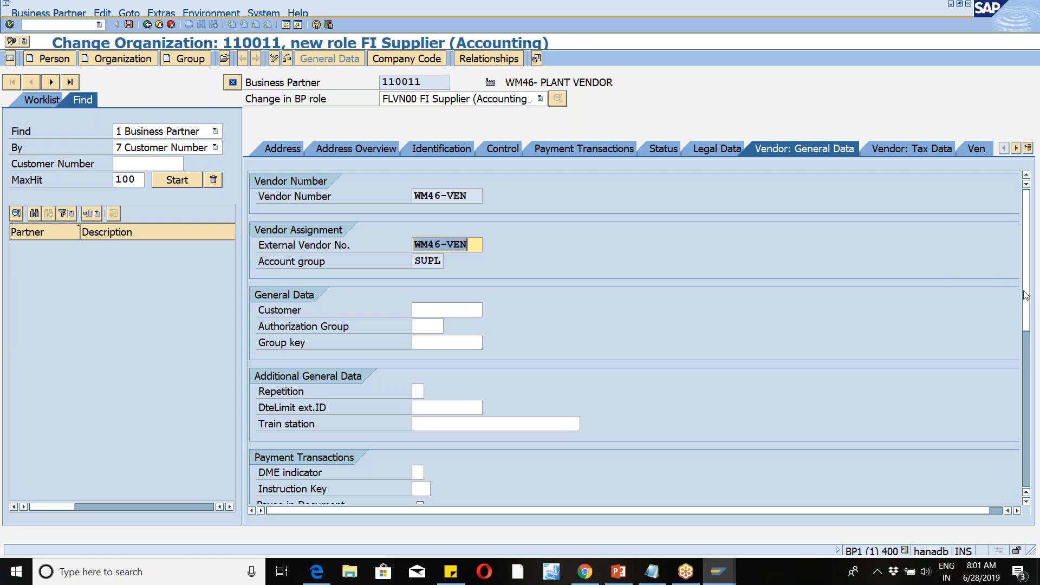
Step: Open the partner's company code data and enter company code WM01
drag(1026, 296, 1018, 253)
scroll(1025, 233, down, 5)
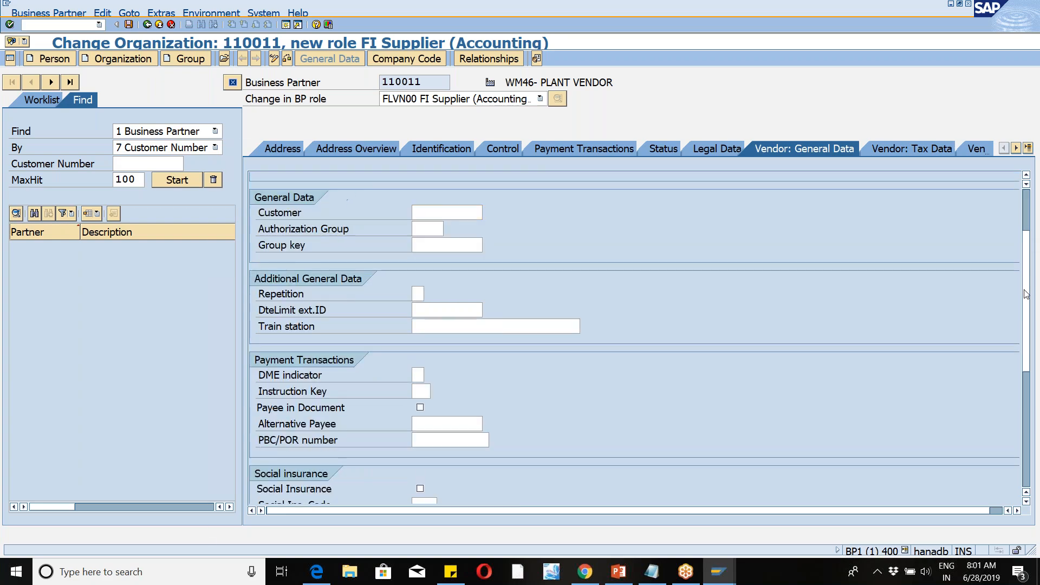
scroll(1022, 223, up, 5)
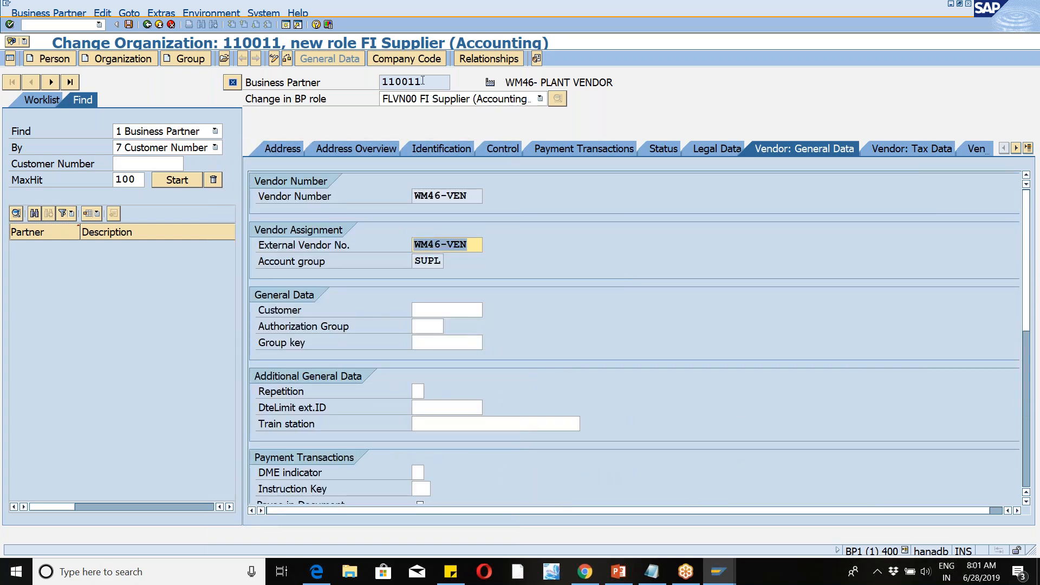
click(407, 60)
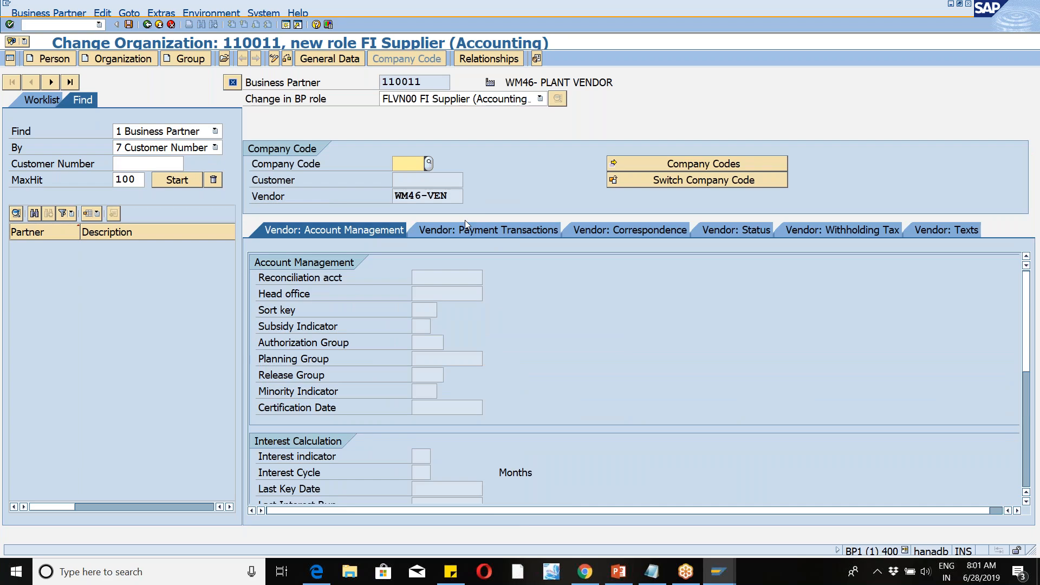
text(WM01)
key(Return)
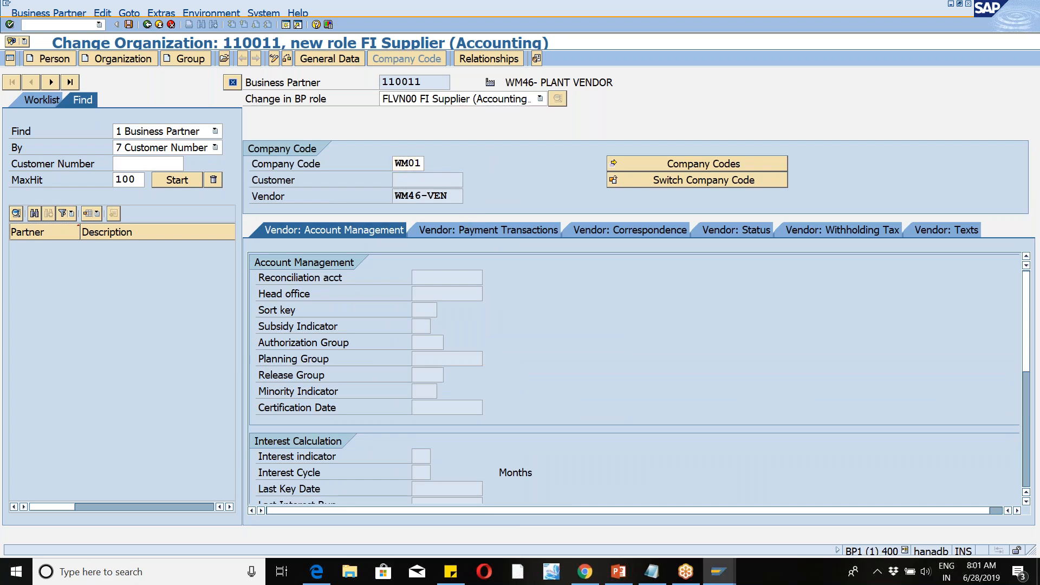
Step: Choose 12110000 as the reconciliation account in the vendor account management data
click(420, 273)
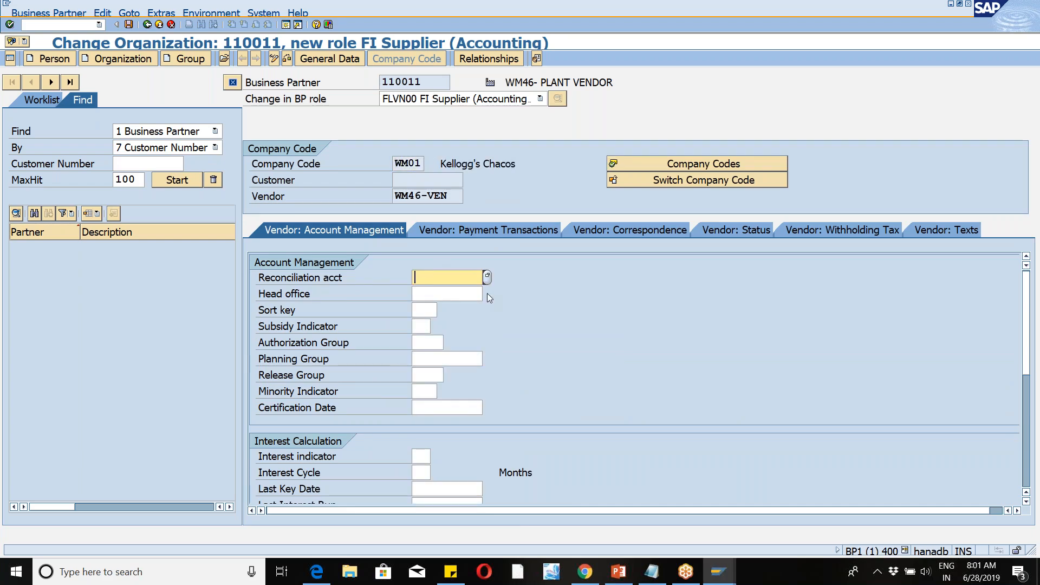
click(487, 277)
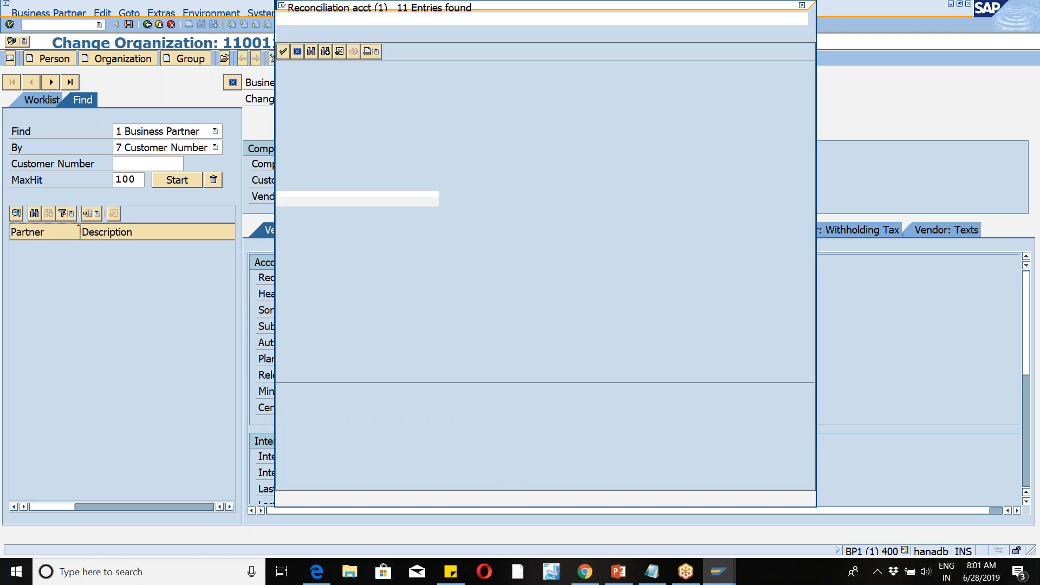
key(Return)
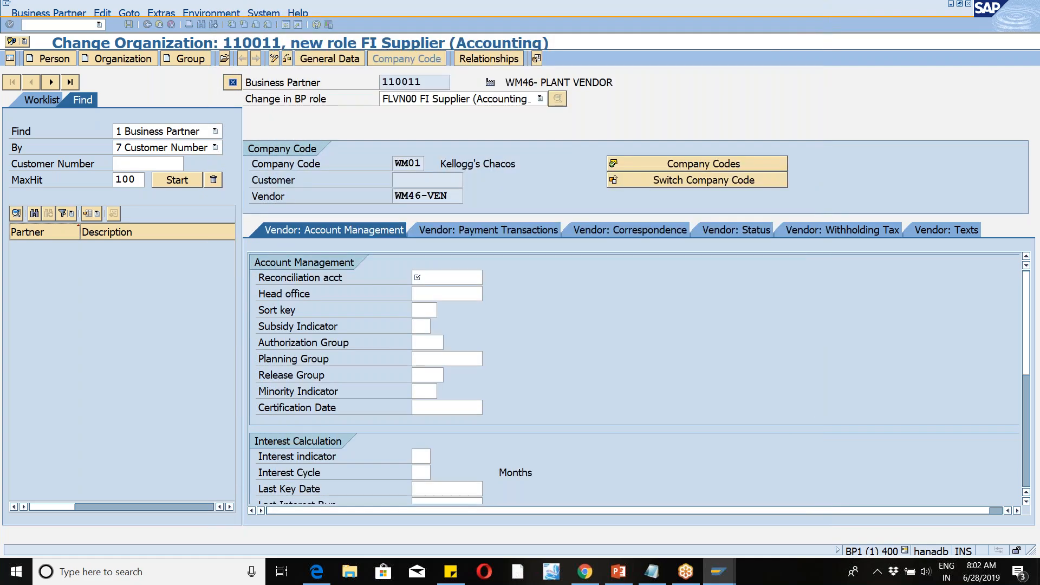
key(Return)
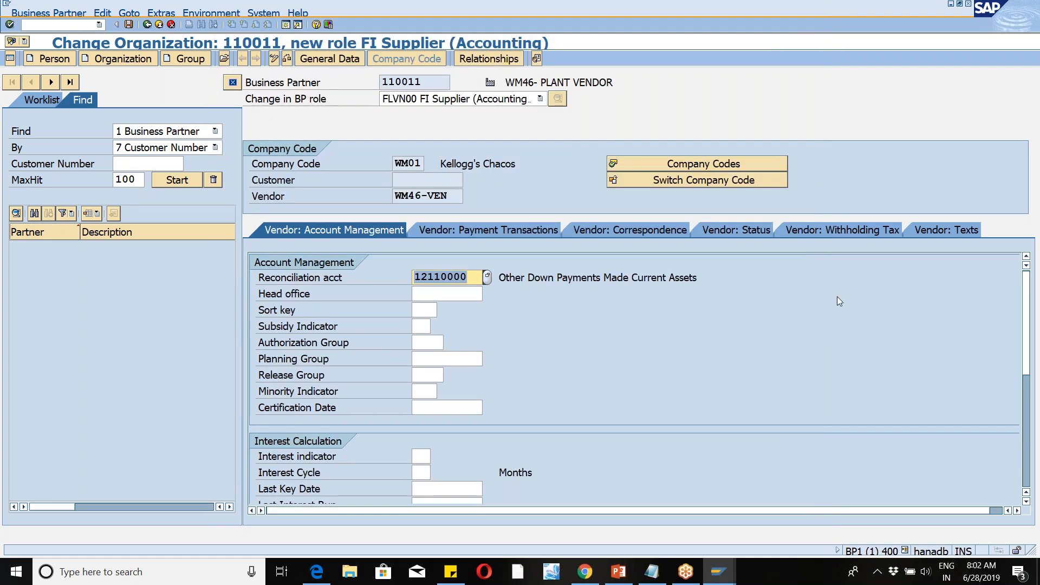
Step: Look through the list of business partner roles for the supplier role
drag(1031, 331, 1019, 305)
click(443, 101)
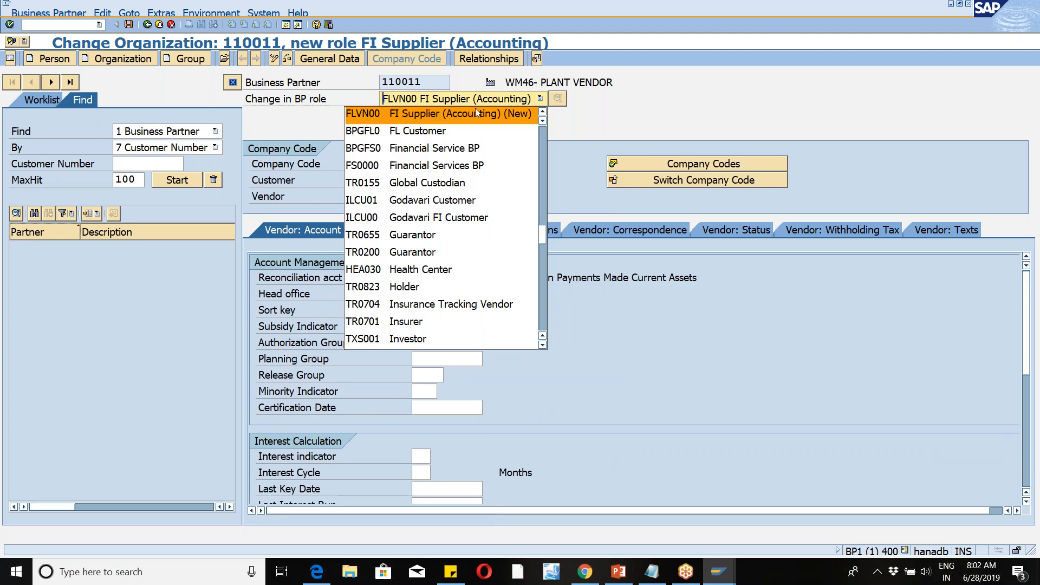
scroll(544, 112, up, 1)
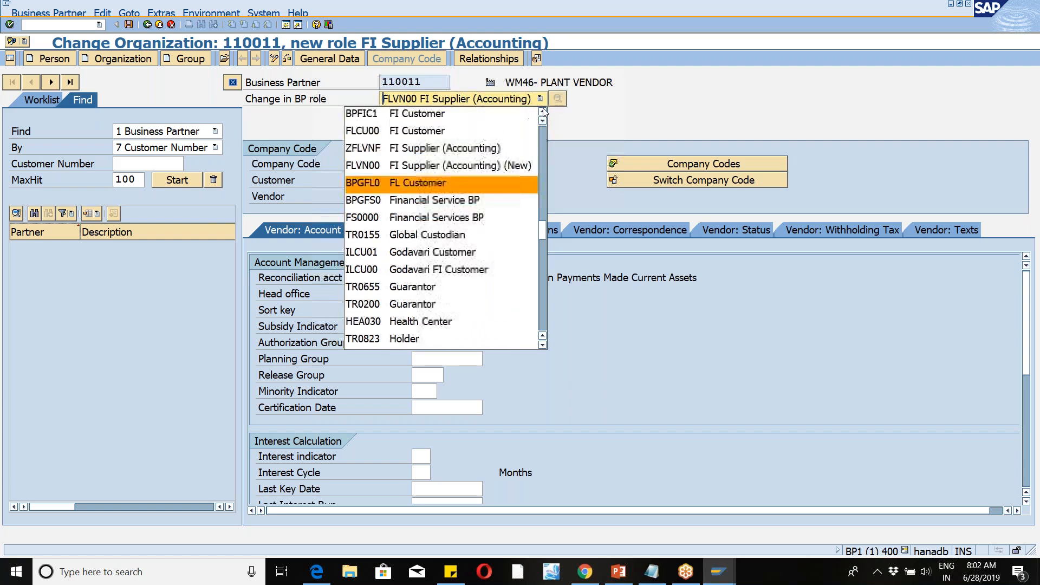
scroll(543, 112, up, 3)
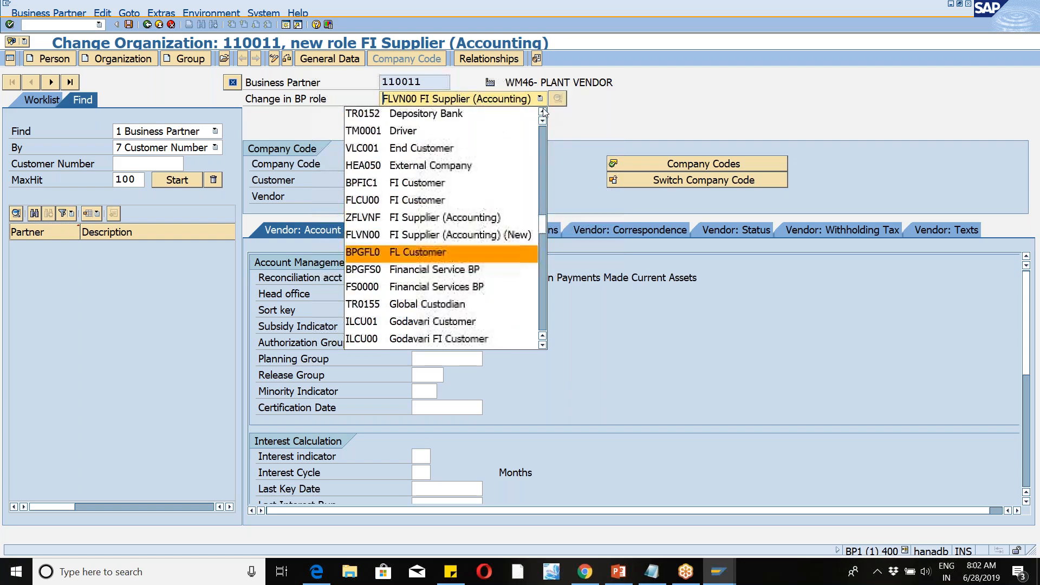
scroll(543, 112, up, 1)
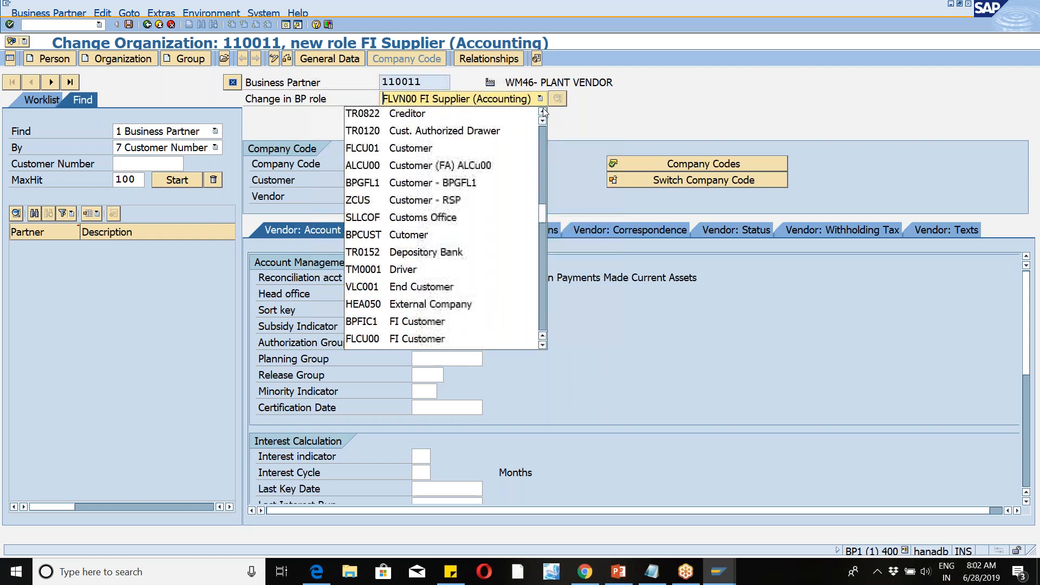
scroll(544, 112, up, 3)
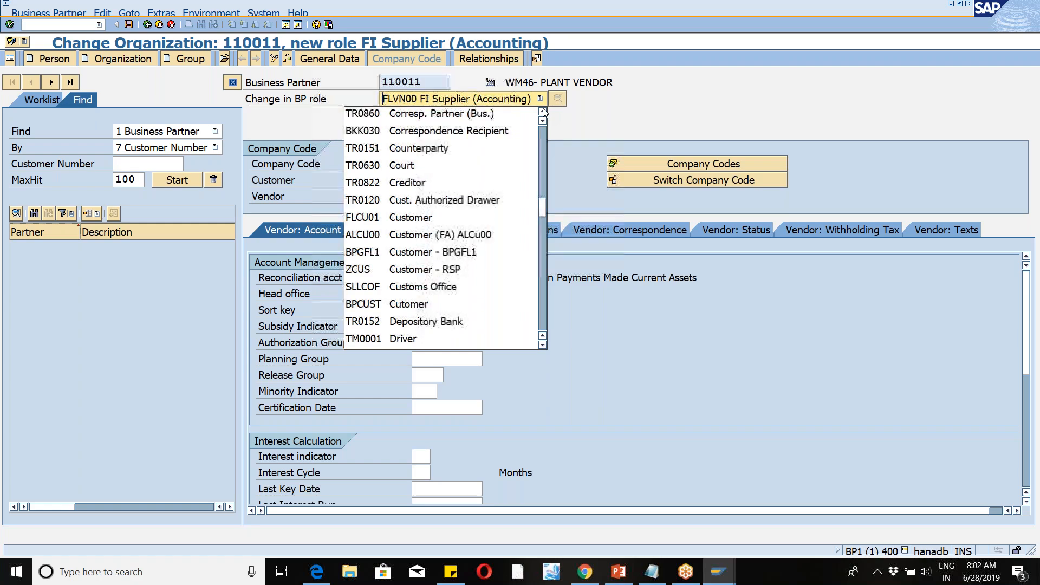
scroll(543, 112, up, 1)
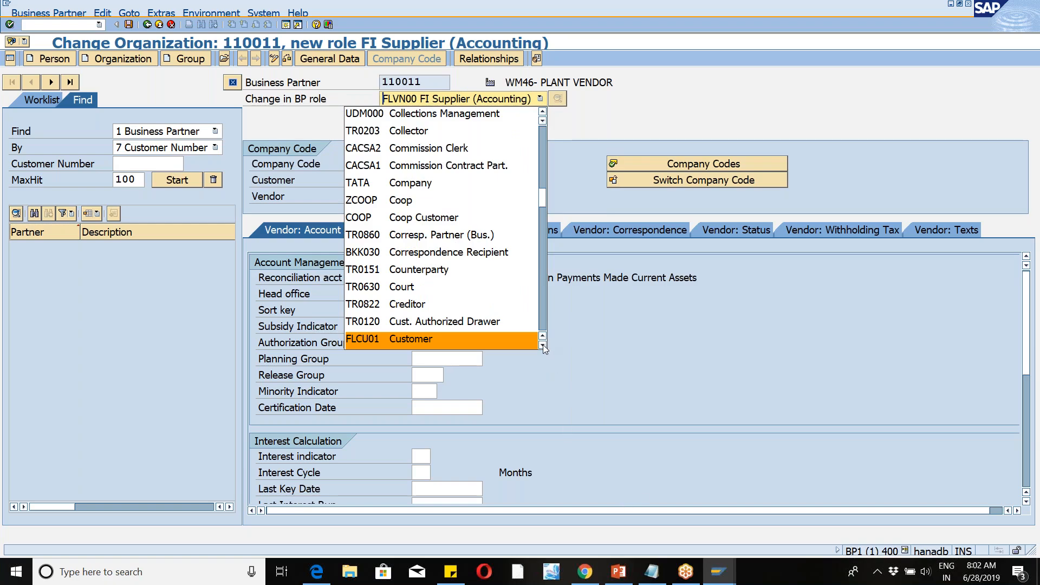
scroll(544, 347, down, 4)
scroll(543, 345, down, 2)
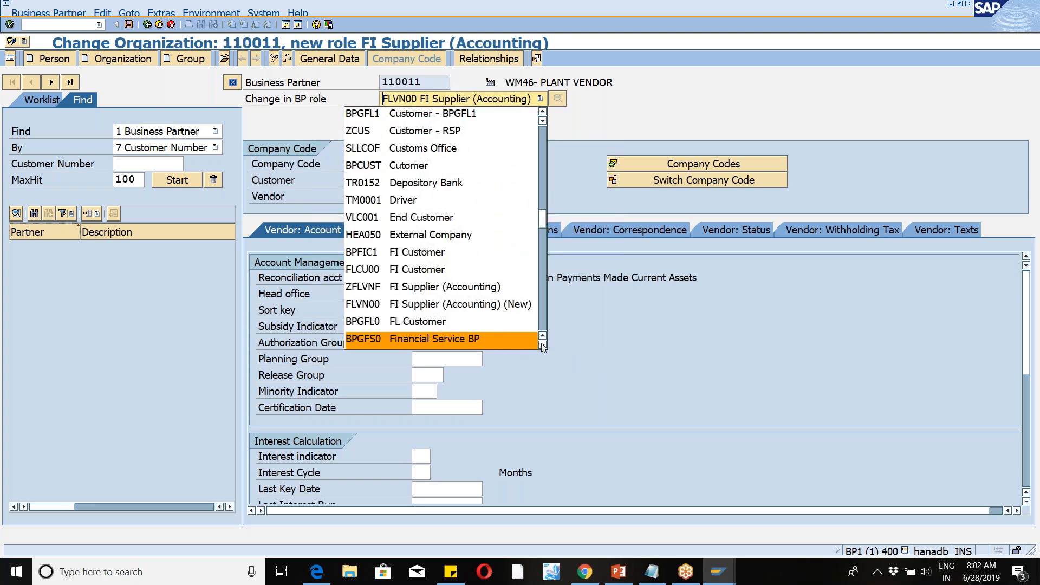
scroll(543, 347, down, 1)
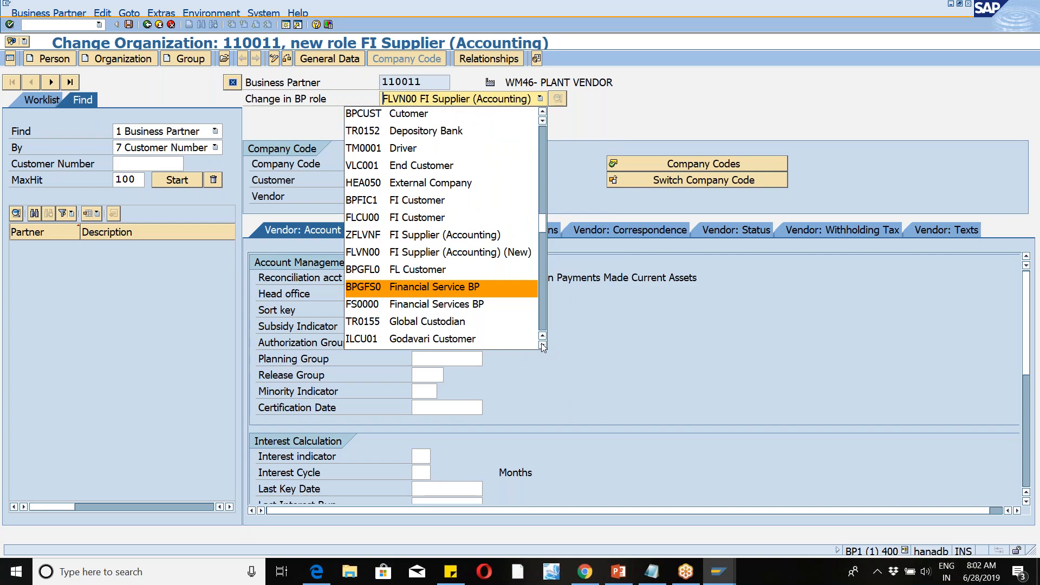
scroll(542, 346, down, 3)
scroll(542, 346, down, 4)
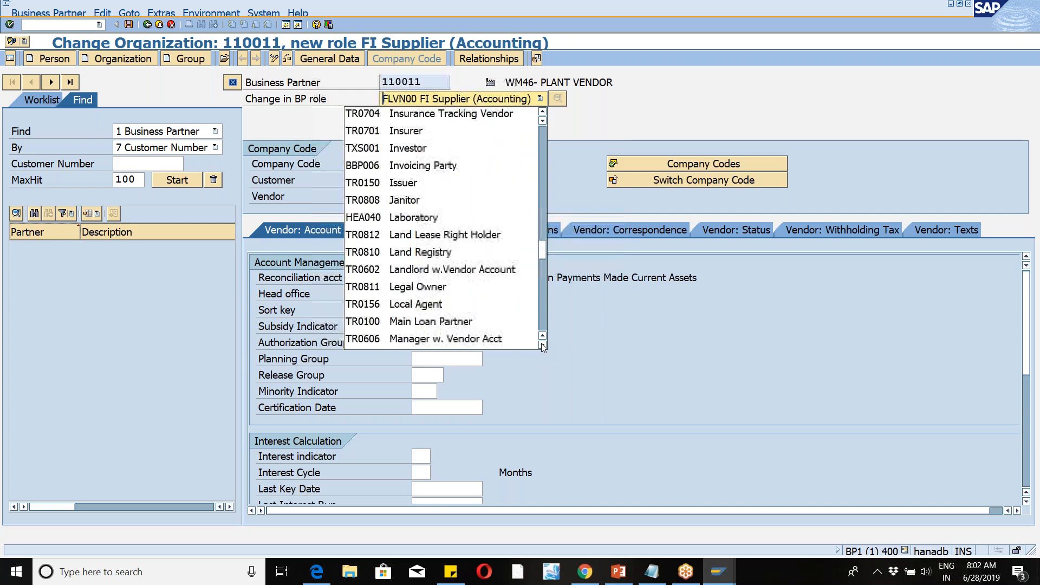
click(543, 347)
click(542, 346)
click(543, 346)
click(543, 337)
click(543, 337)
click(543, 337)
scroll(543, 340, up, 5)
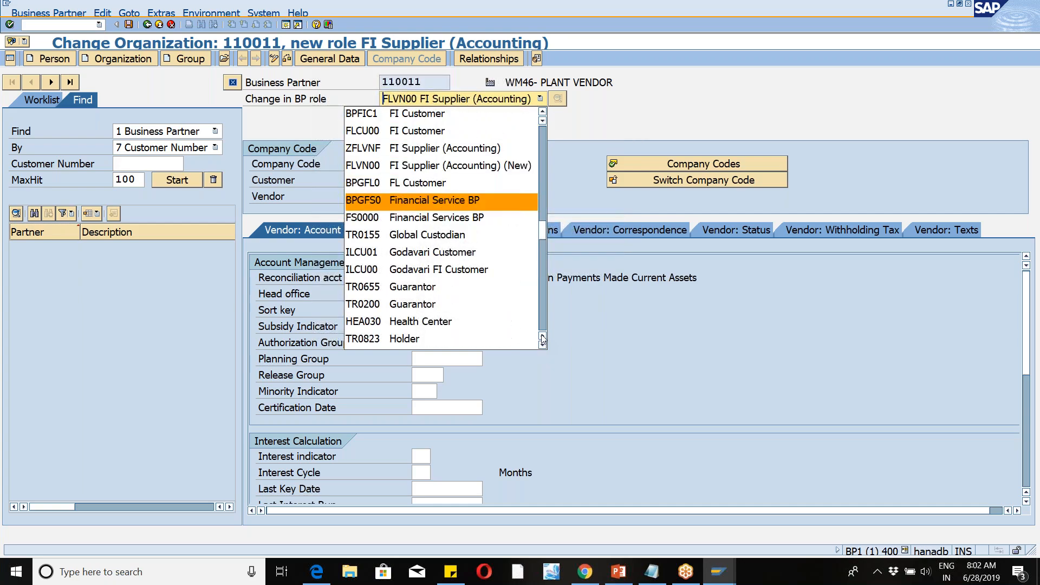
click(542, 337)
click(542, 337)
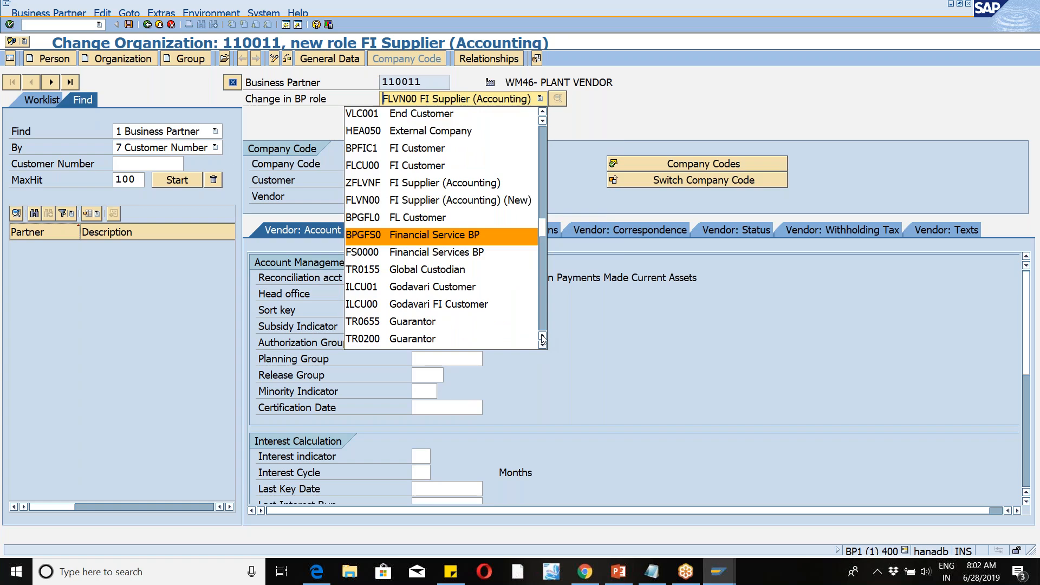
click(542, 338)
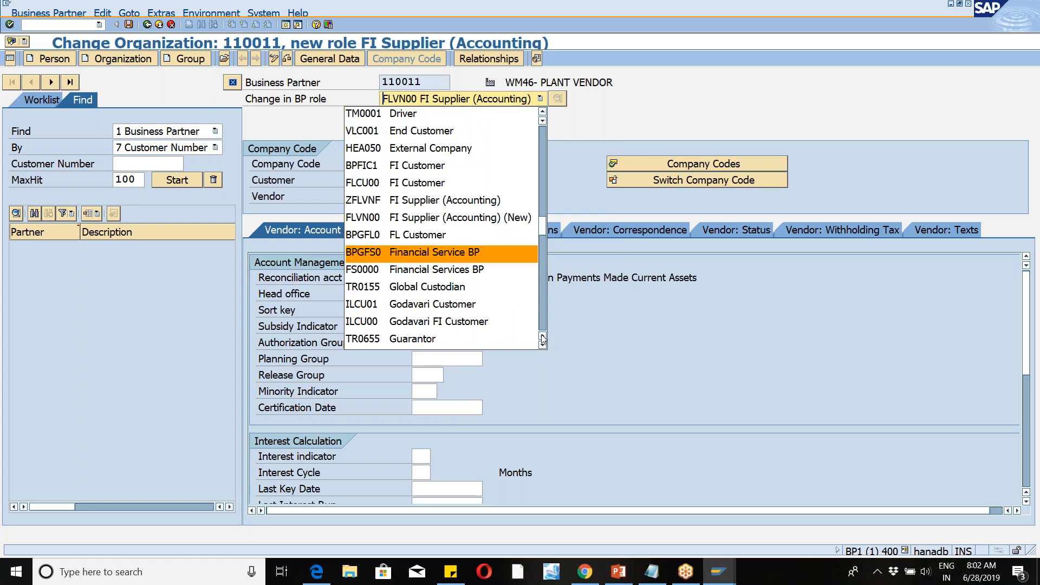
click(542, 340)
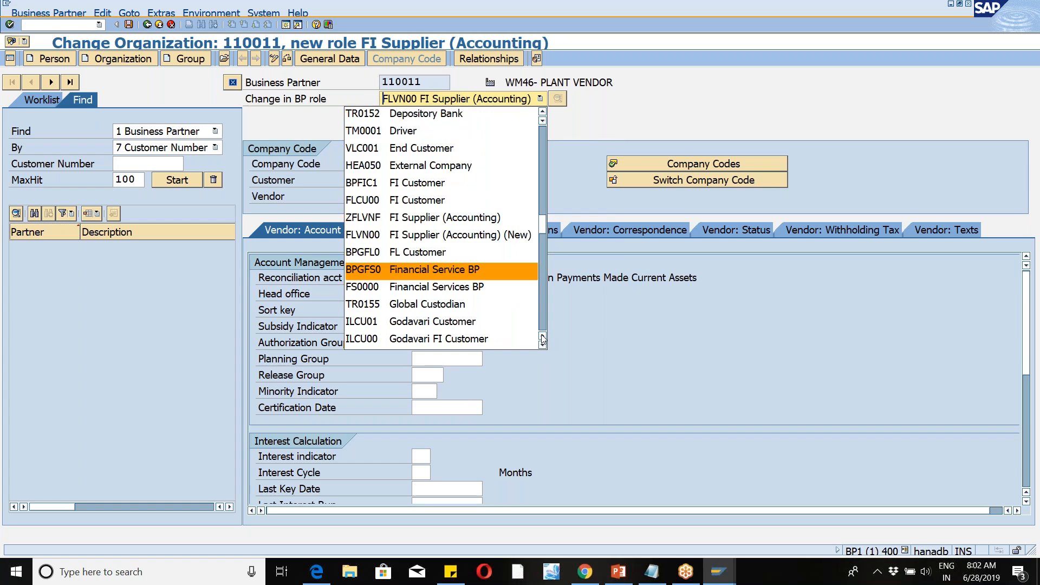
click(542, 339)
click(543, 339)
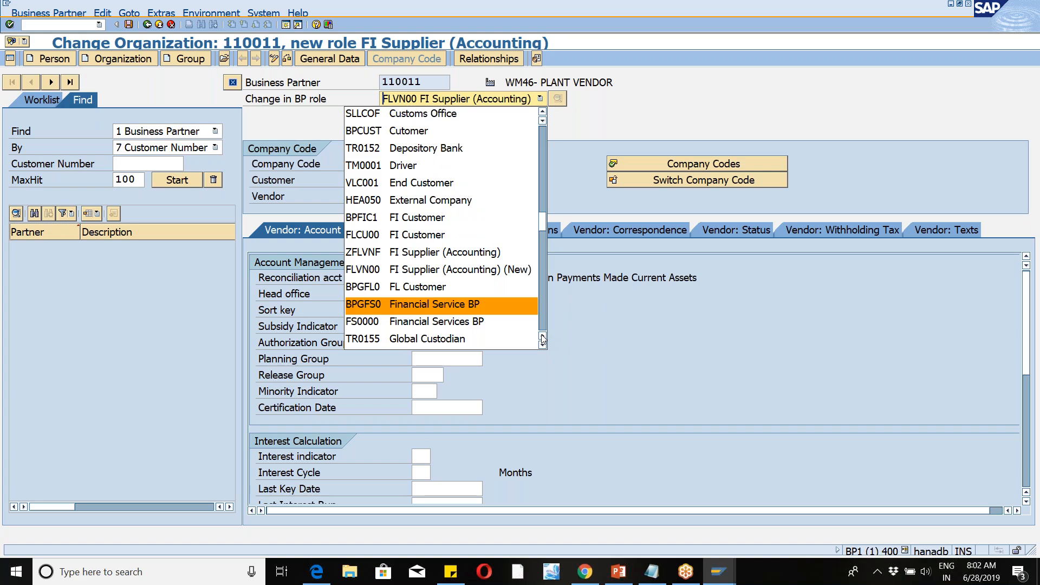
click(543, 339)
click(543, 339)
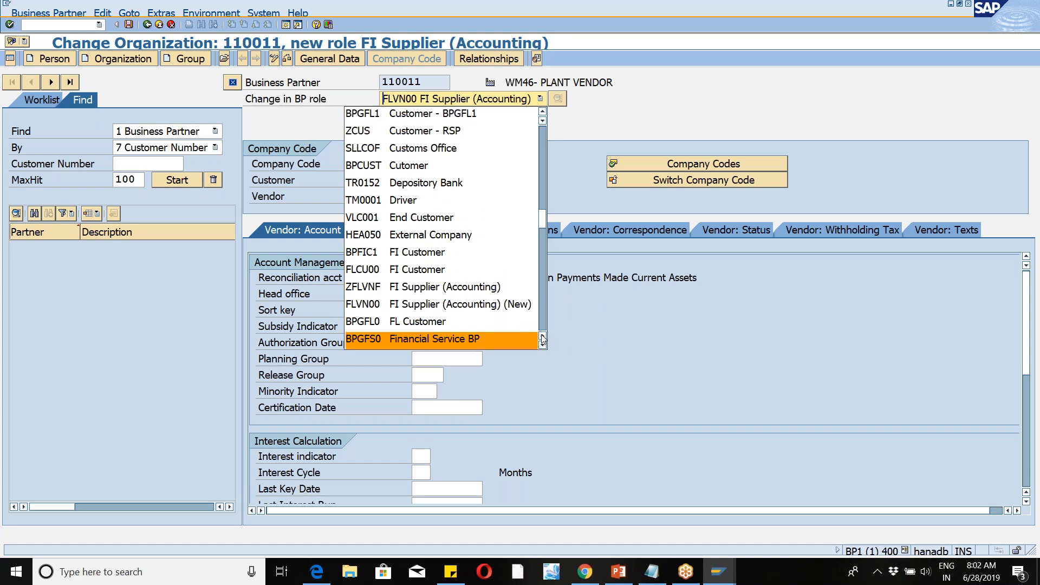
click(542, 339)
click(542, 339)
click(543, 339)
click(543, 339)
click(542, 339)
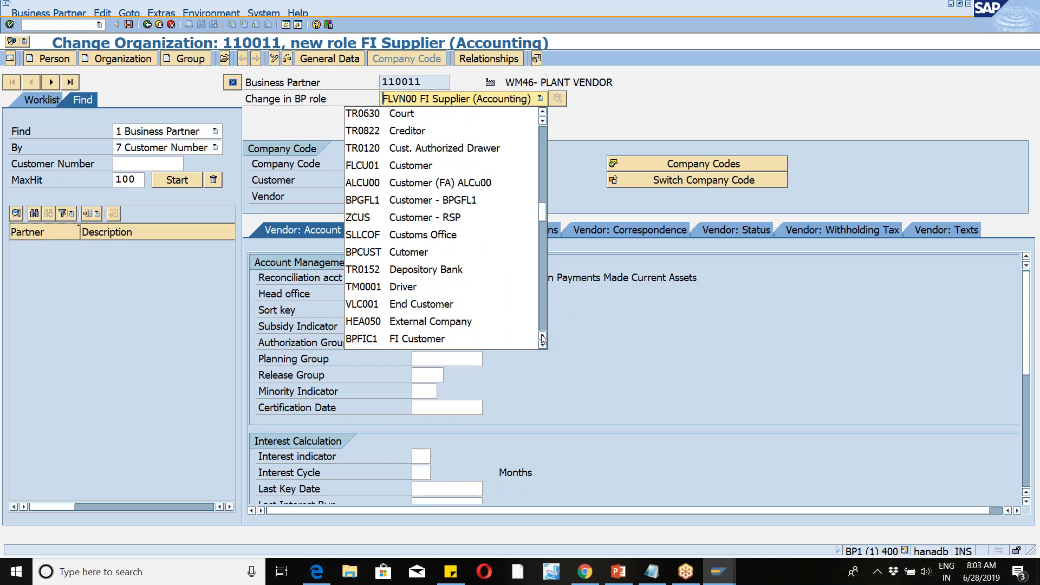
click(543, 339)
click(543, 339)
click(542, 339)
click(543, 339)
click(543, 339)
click(543, 339)
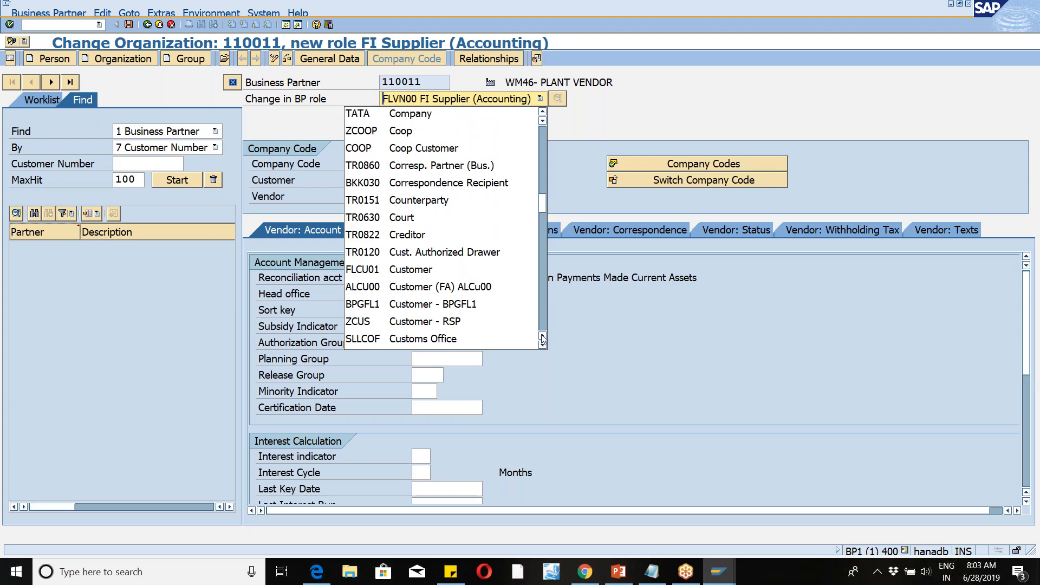
click(543, 339)
click(543, 339)
click(542, 339)
click(543, 339)
click(543, 339)
click(543, 339)
click(542, 339)
click(543, 339)
click(542, 339)
click(542, 339)
click(542, 339)
click(542, 339)
click(543, 339)
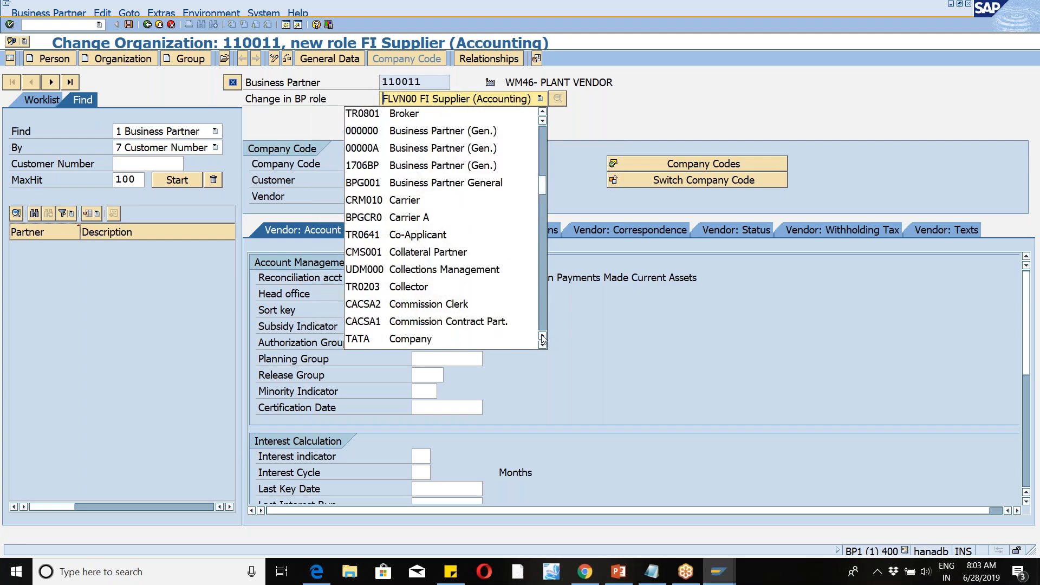
click(543, 339)
click(542, 339)
click(543, 339)
click(543, 339)
click(542, 339)
click(543, 339)
click(543, 339)
click(543, 339)
click(542, 339)
click(543, 339)
click(542, 339)
click(543, 339)
click(851, 18)
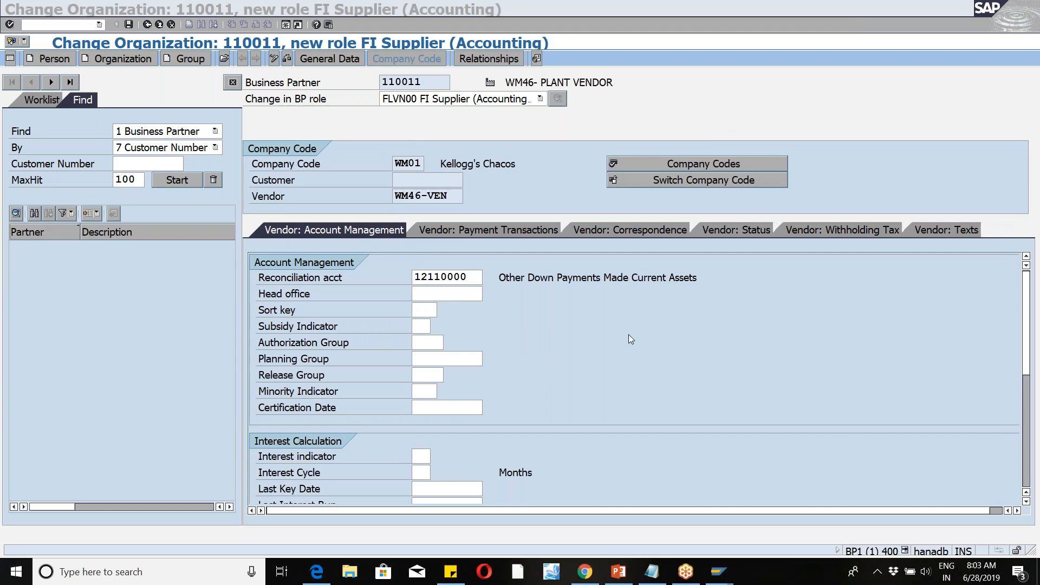
click(613, 386)
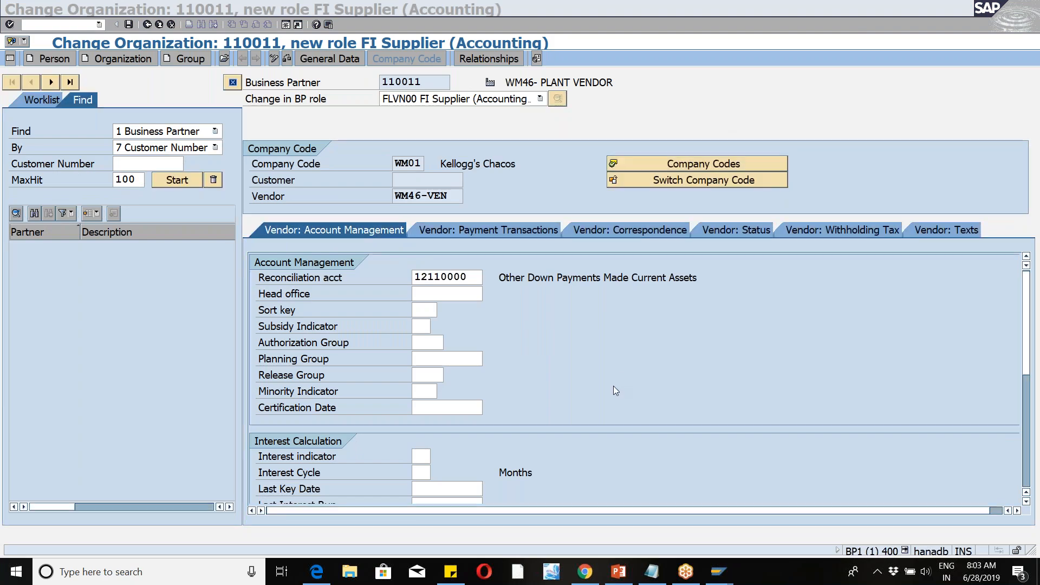
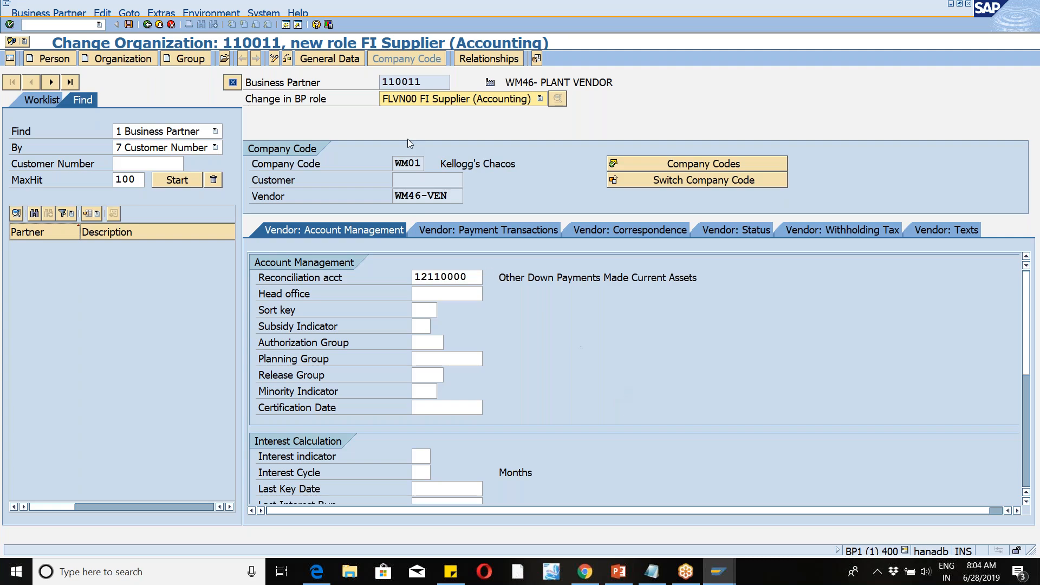
Step: Open the SAP Customizing Implementation Guide with transaction spro in a separate session
click(287, 27)
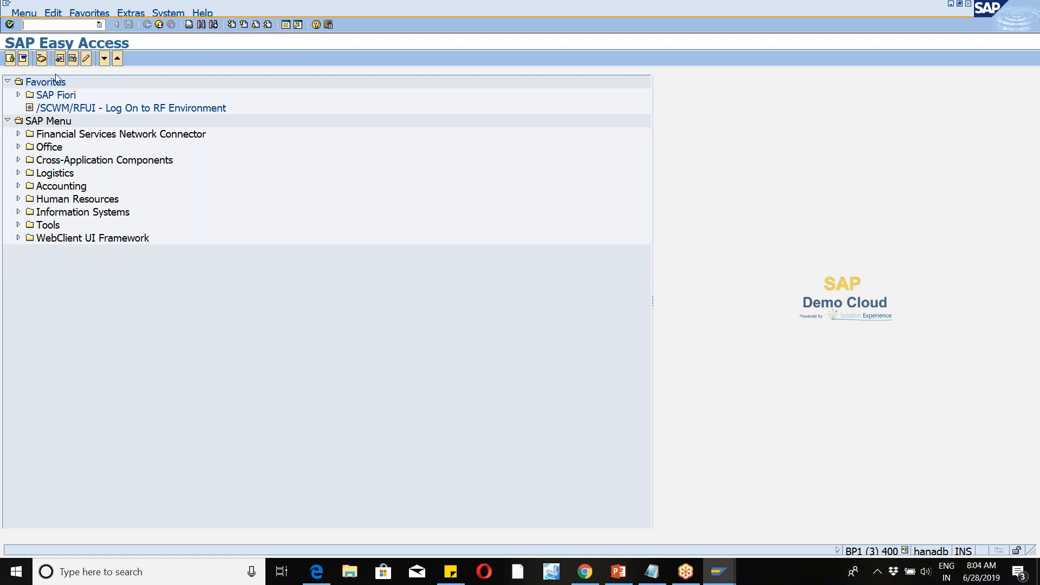
text(spro)
key(Return)
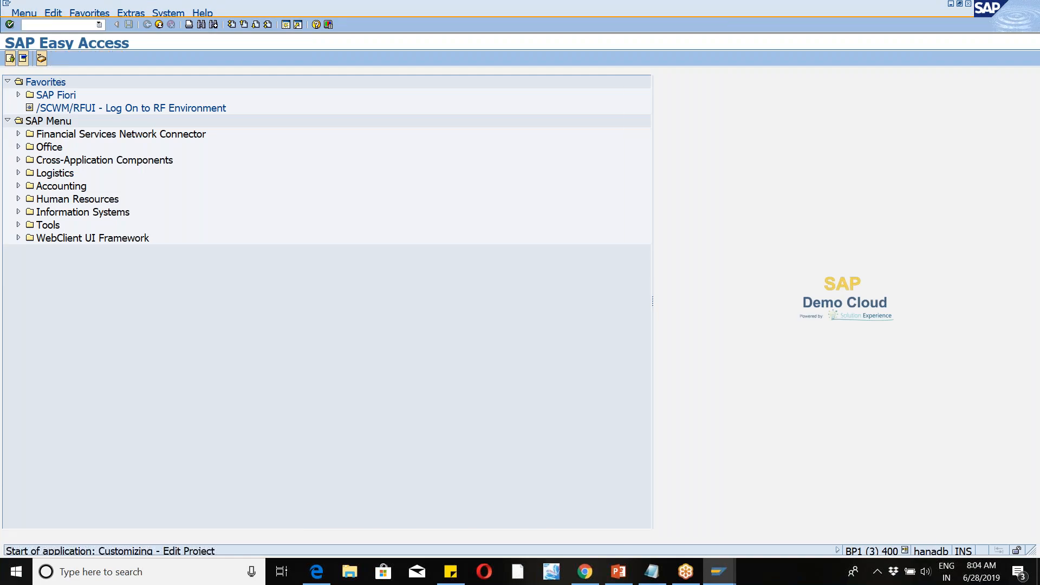
click(44, 60)
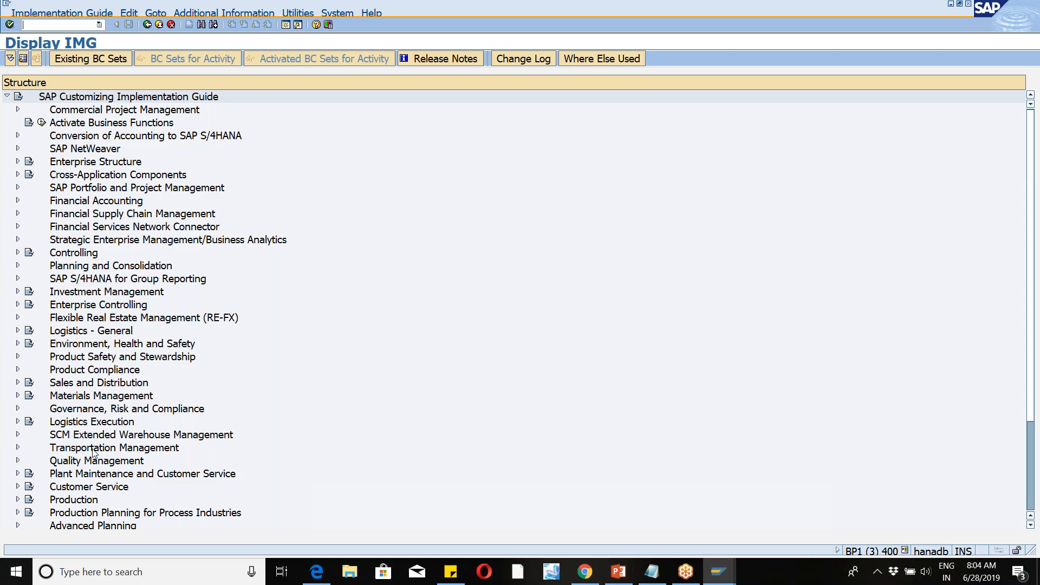
Step: Return to the plant vendor's business partner record, save it, and change its role to FLVN01 Supplier
key(alt+Tab)
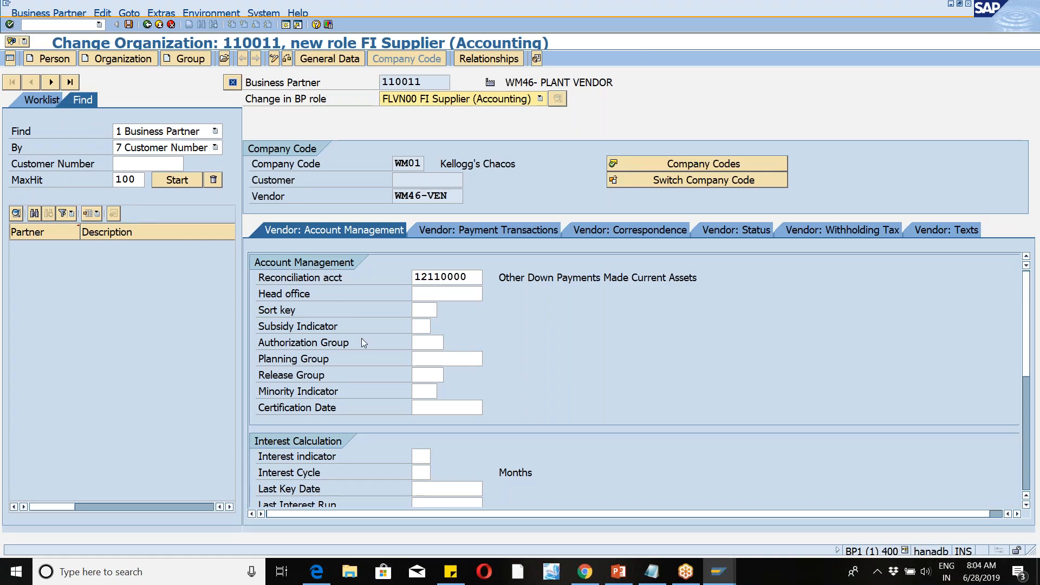
click(129, 24)
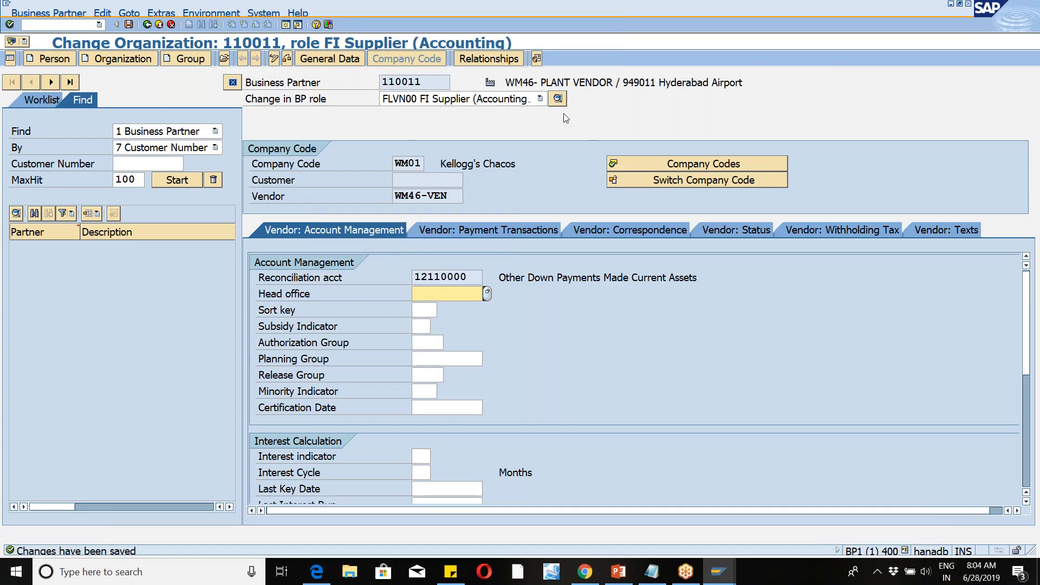
click(540, 98)
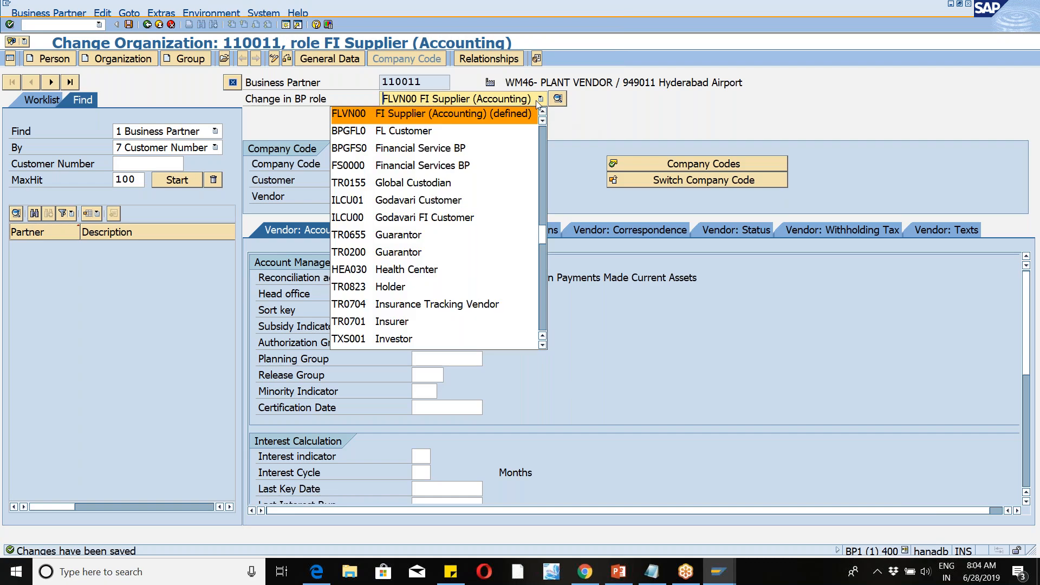
click(542, 343)
click(543, 344)
click(542, 344)
scroll(543, 344, down, 4)
scroll(542, 344, down, 4)
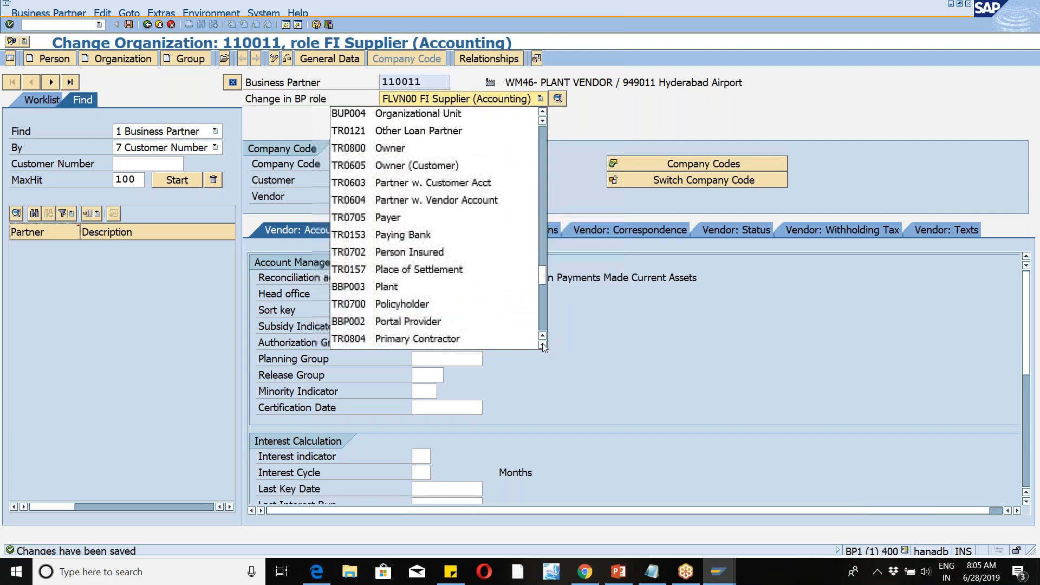
scroll(541, 343, down, 5)
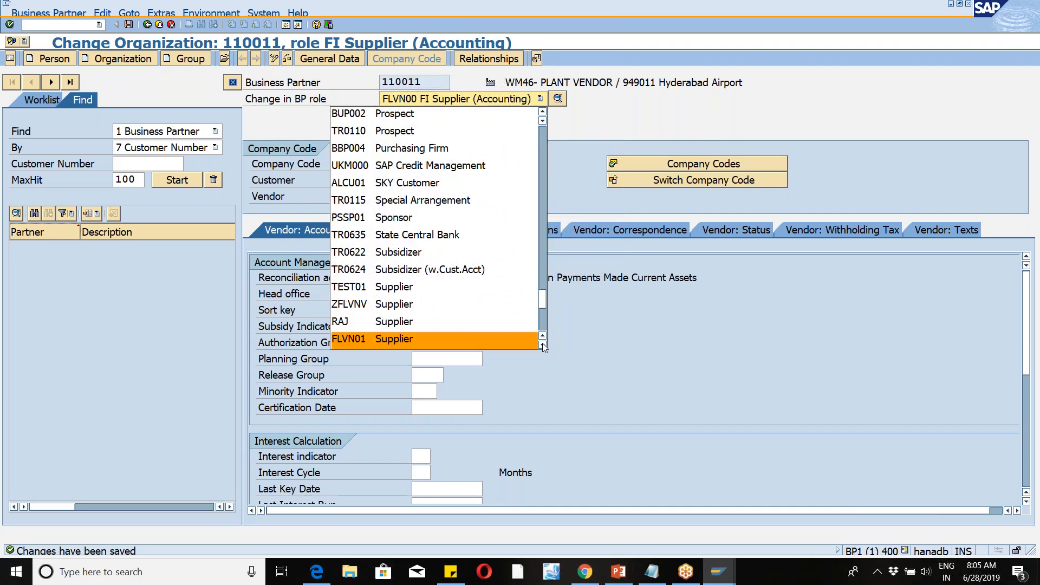
key(Return)
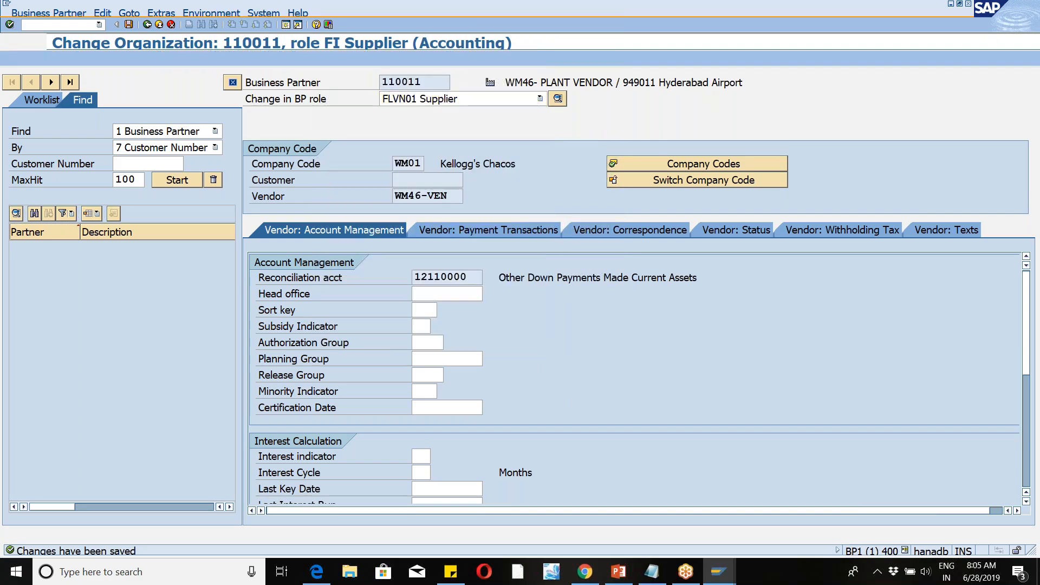
click(1021, 35)
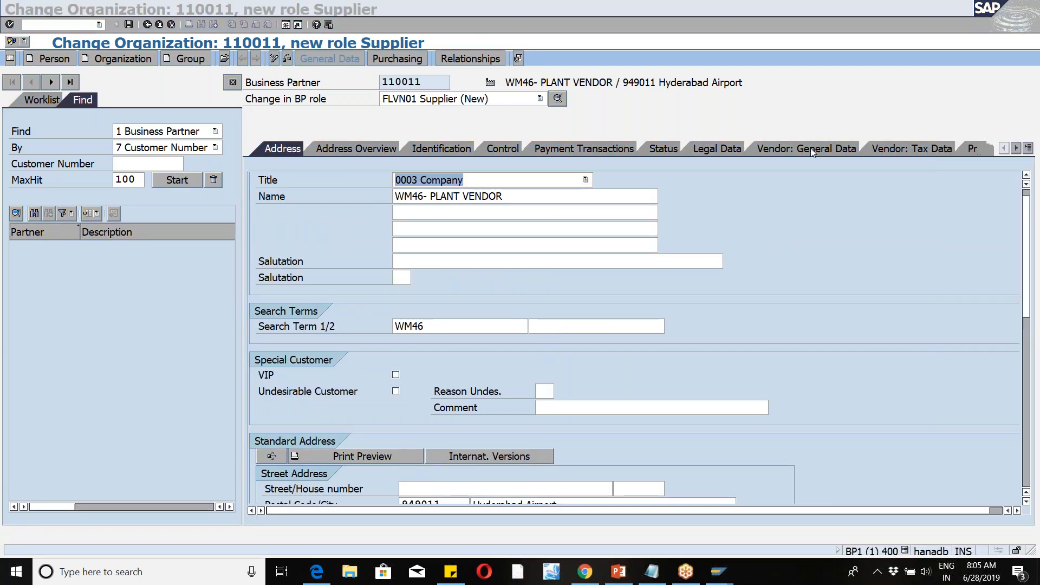
Step: Assign plant WM46 in the additional general data of the vendor general data
click(811, 148)
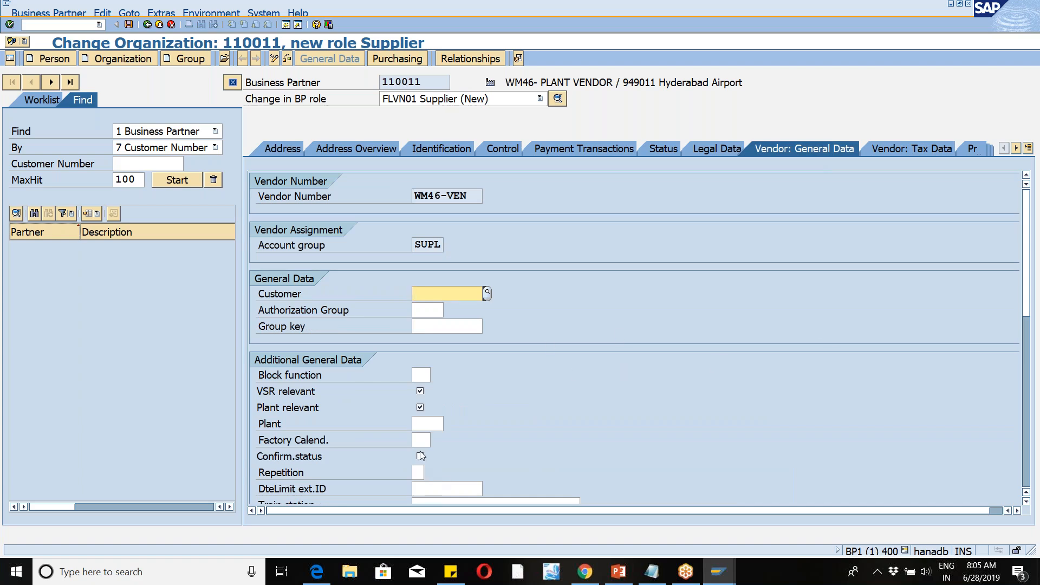
click(423, 423)
text(WM46)
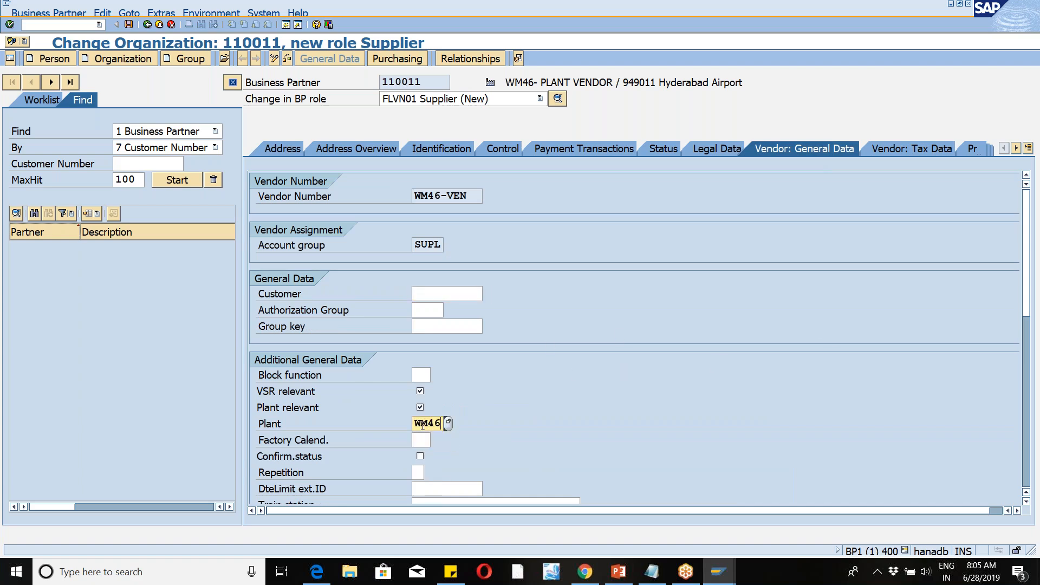
key(Return)
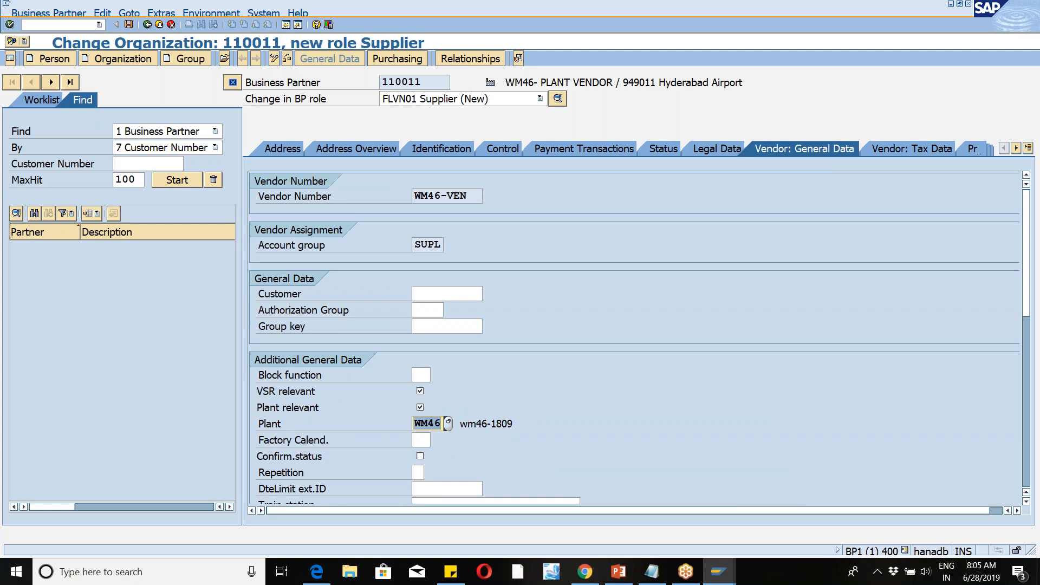
click(398, 61)
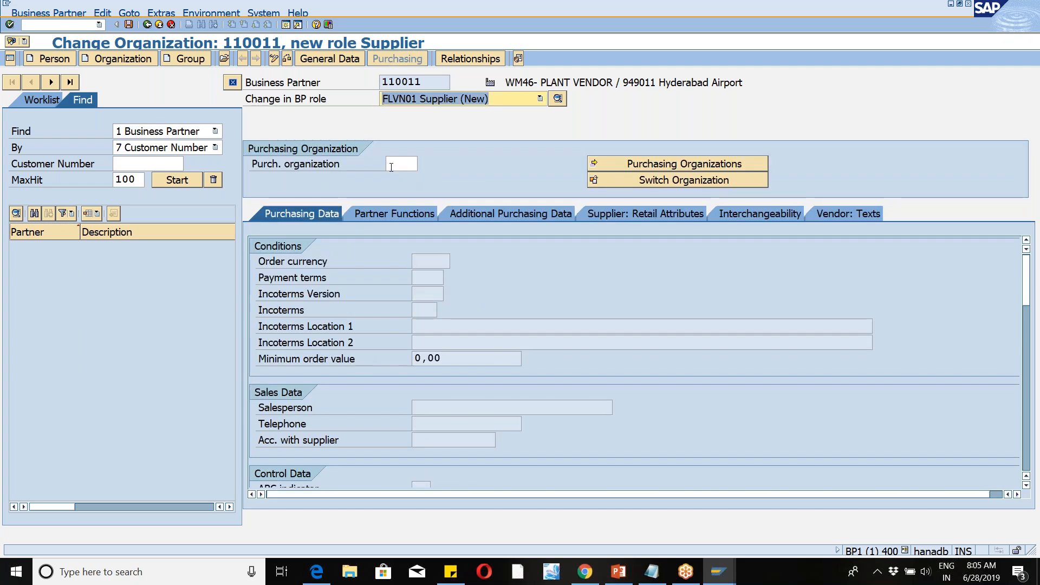
click(391, 168)
text(WM46)
key(BackSpace)
key(BackSpace)
key(BackSpace)
key(BackSpace)
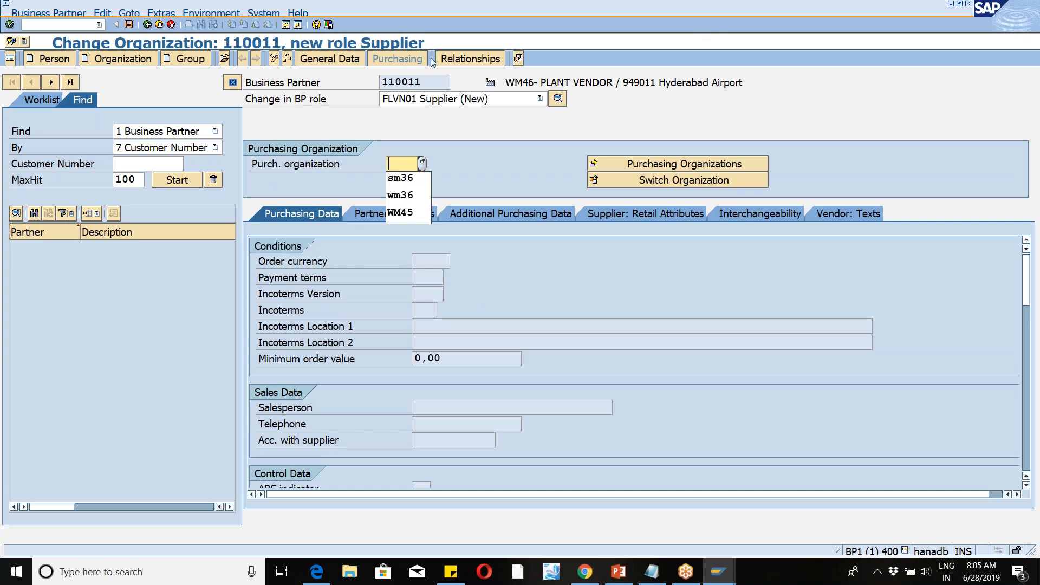
Step: Save the plant vendor's business partner record with the Supplier role
click(128, 25)
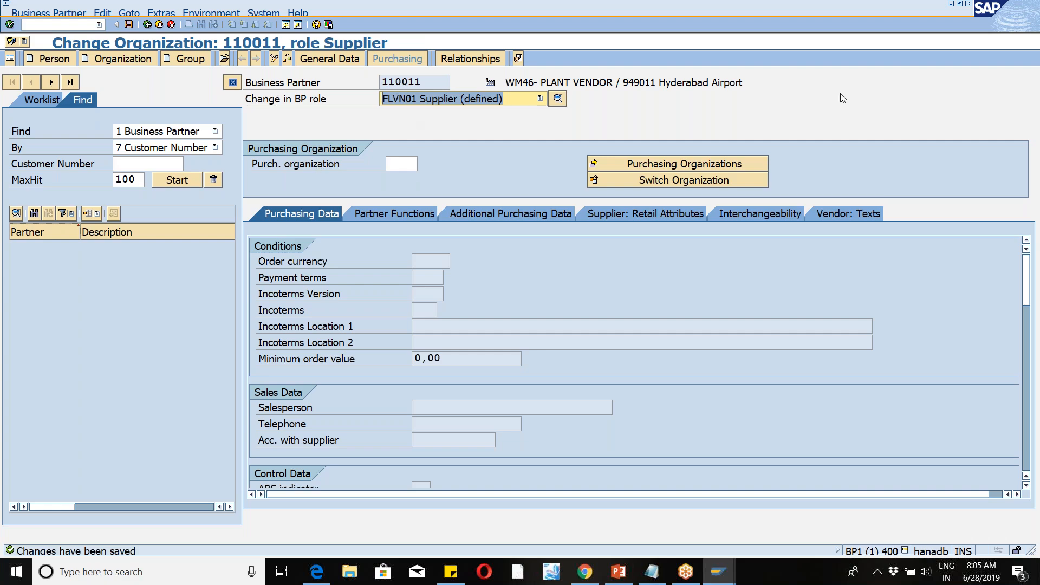
click(853, 22)
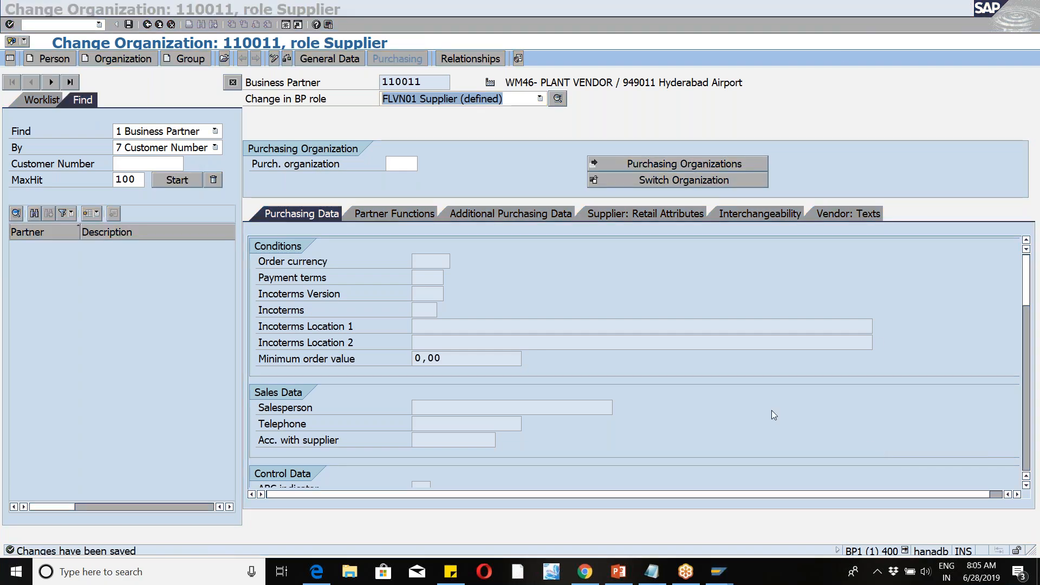
click(428, 86)
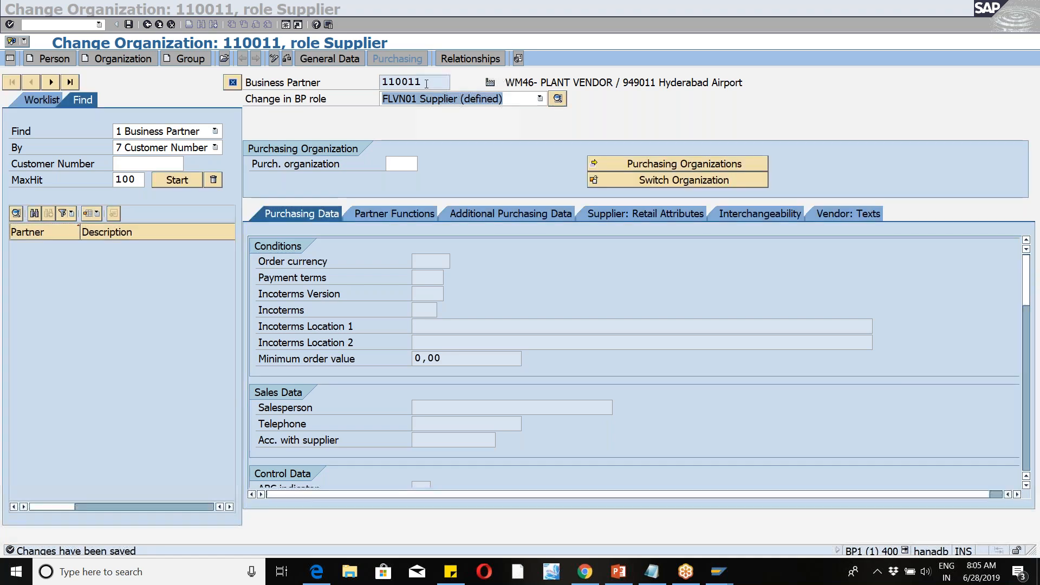
Step: Open the SAP Customizing Implementation Guide with transaction spro in a new session
click(286, 25)
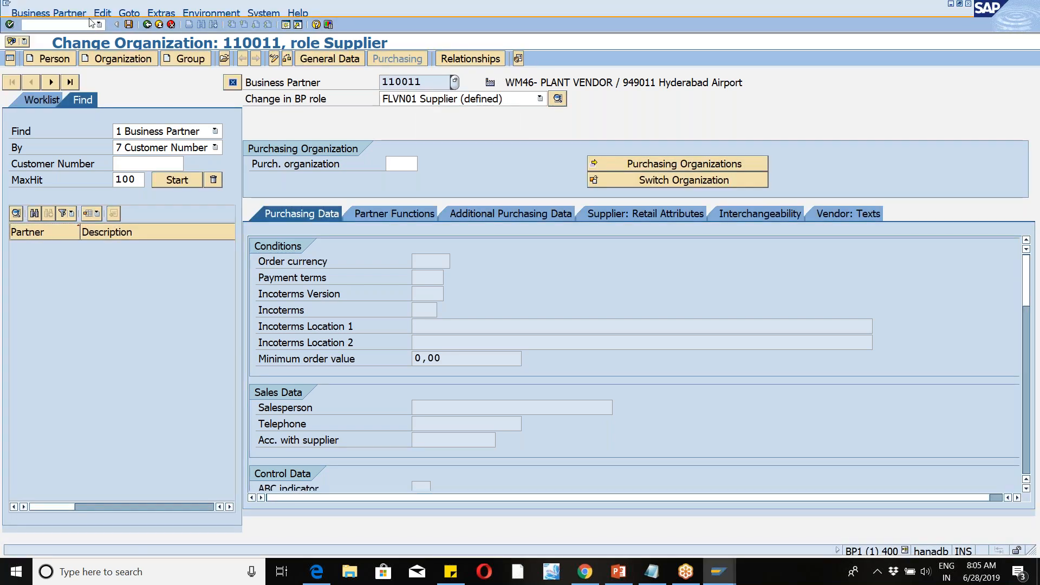
text(spro)
key(Return)
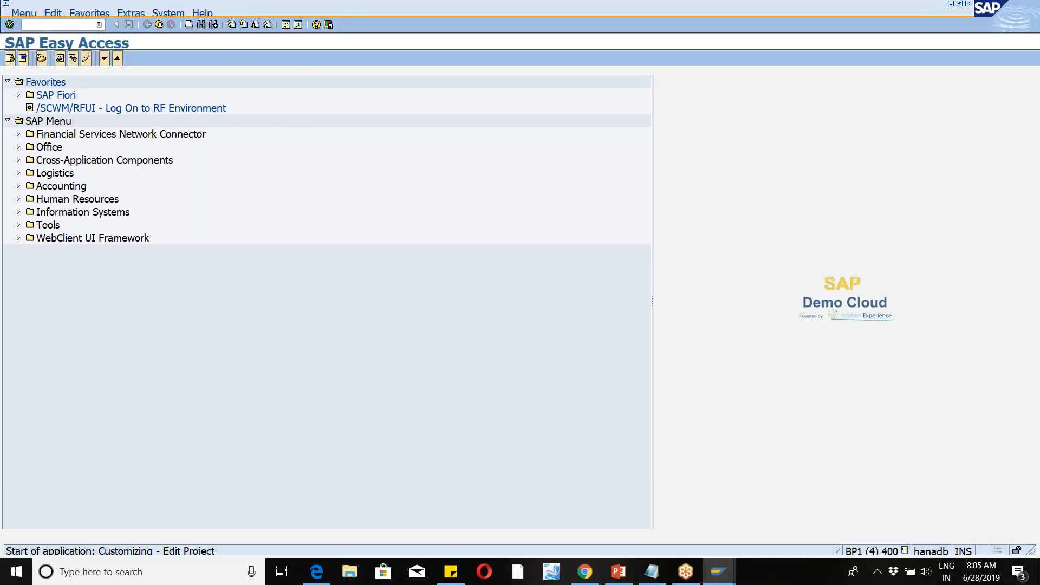
click(53, 60)
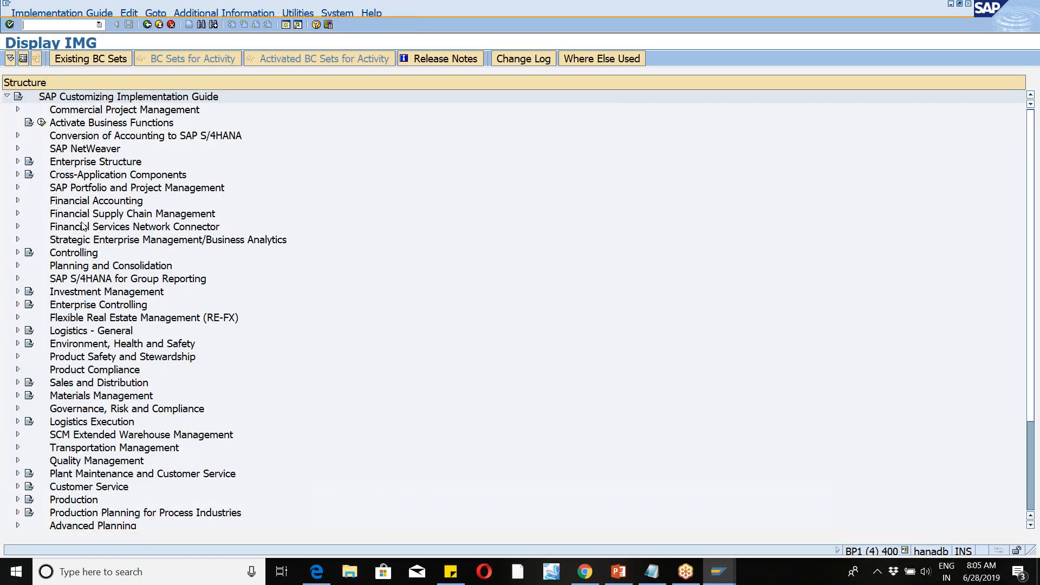
Step: Open Map Storage Locations from ERP System to EWM under Extended Warehouse Management, Interfaces, ERP Integration, Goods Movements
click(20, 434)
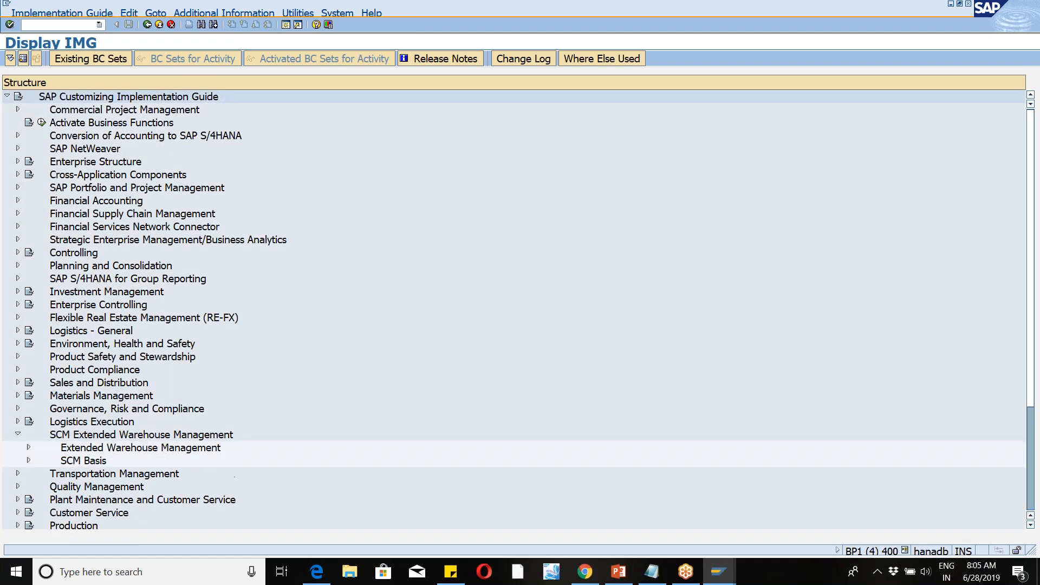
click(29, 448)
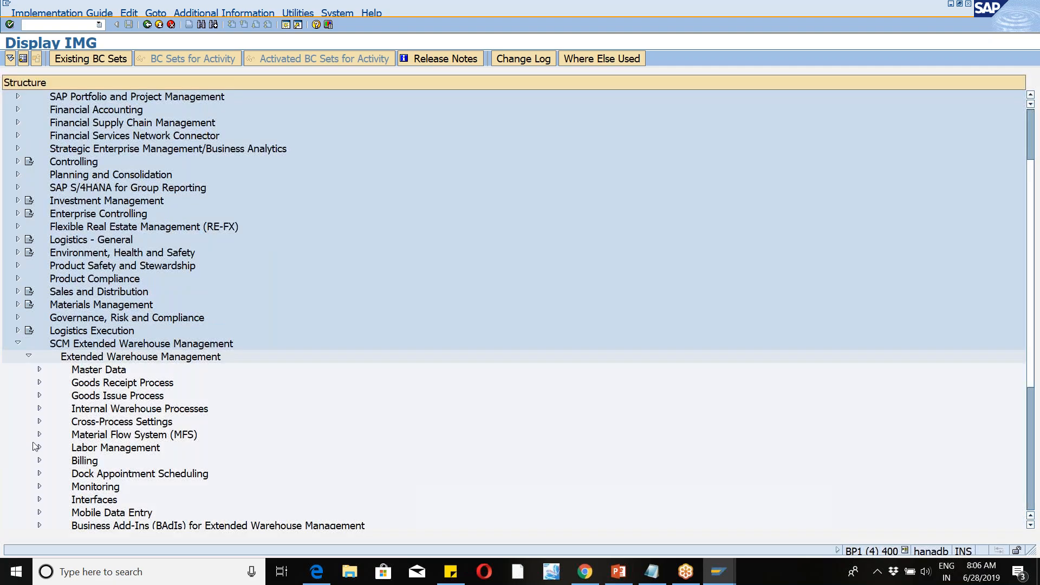
click(40, 500)
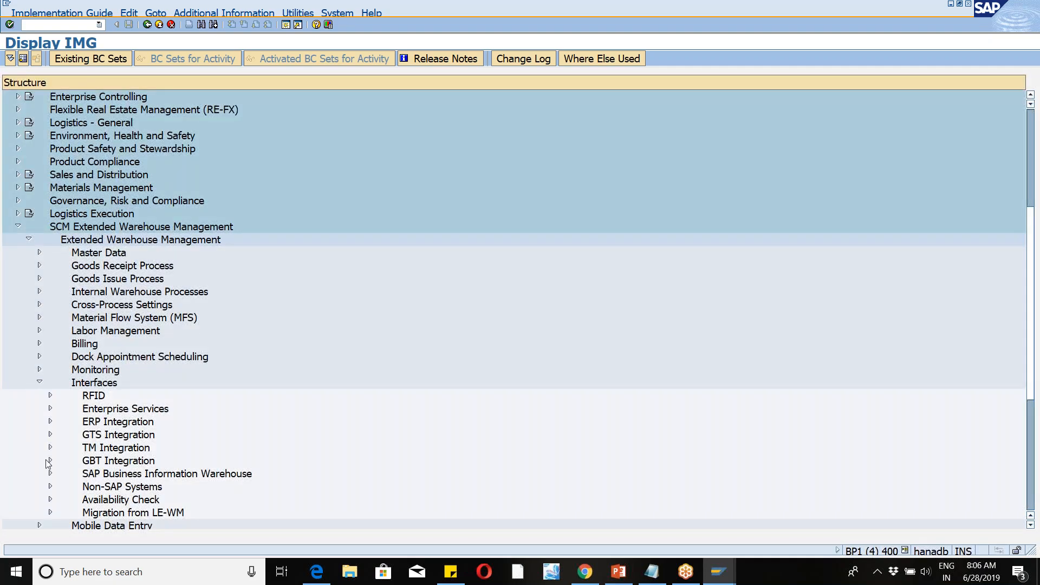
click(50, 431)
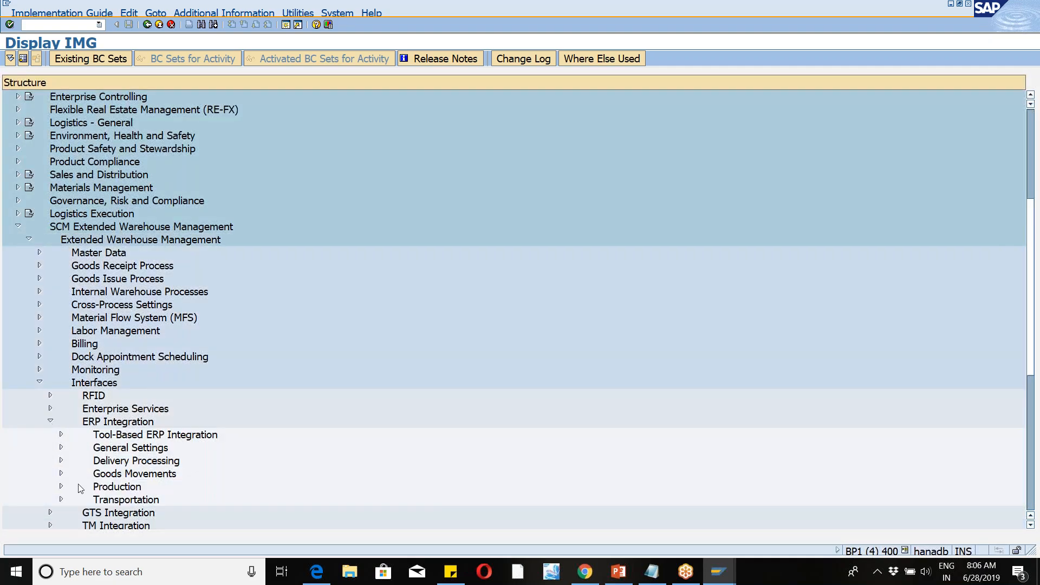
click(61, 473)
click(95, 460)
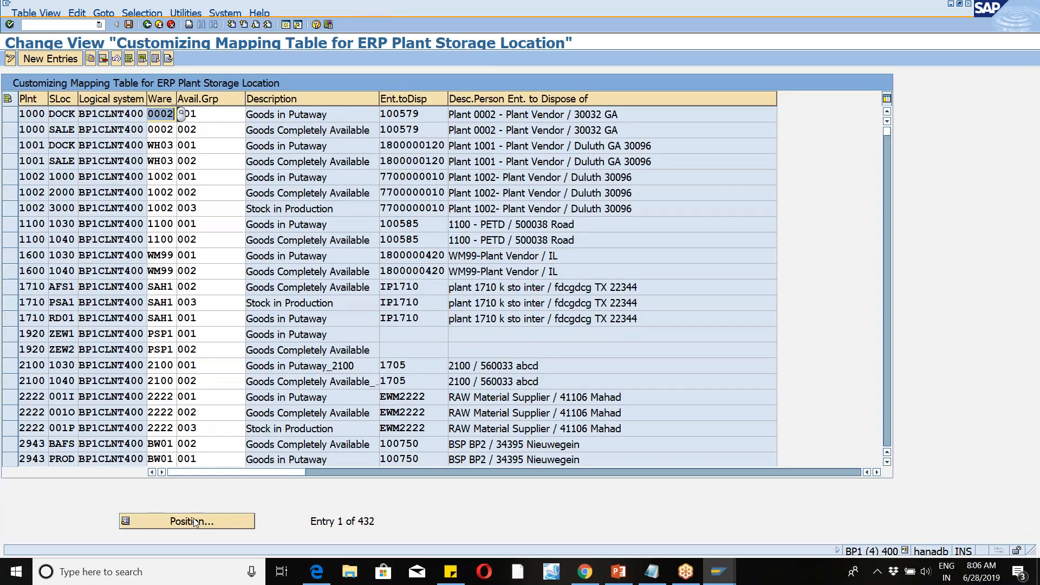
Step: Position the plant storage location mapping table at plant WM46
click(195, 521)
text(WM)
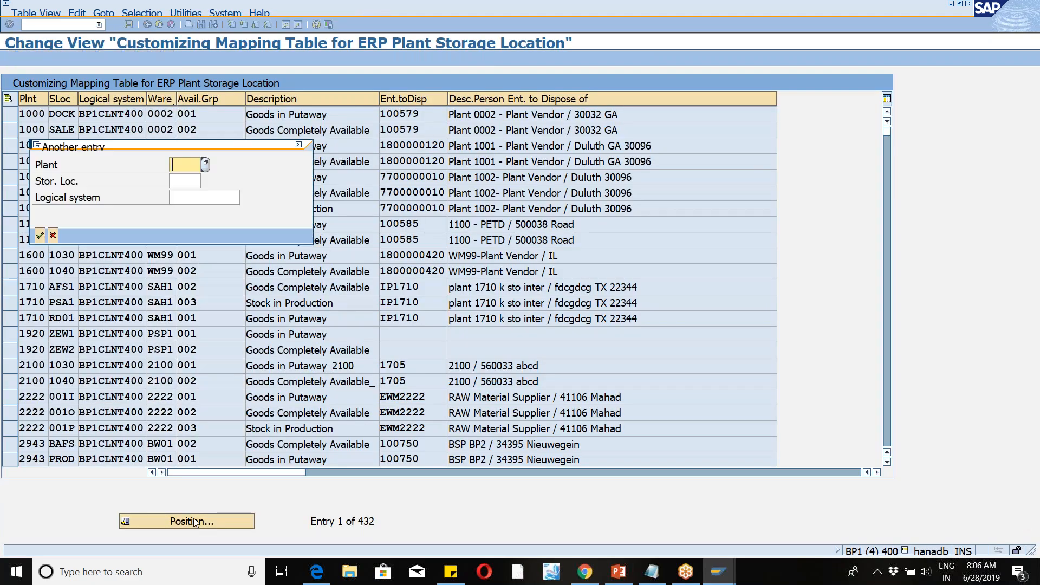
text(46)
key(Return)
key(Return)
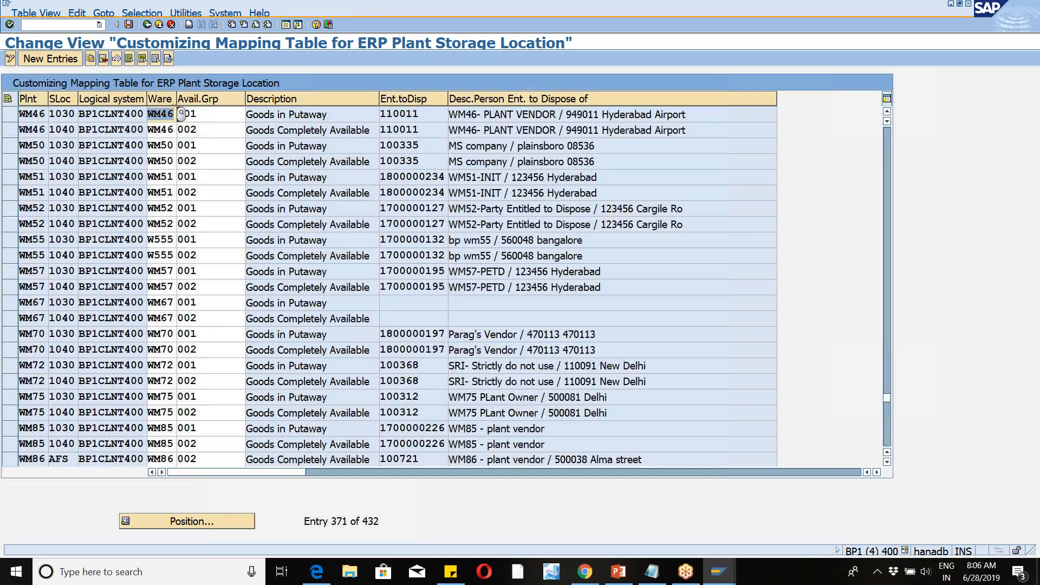
Step: Delete the two WM46 mapping entries for storage locations 1030 and 1040 and save to customizing request BP1K901886
click(14, 117)
drag(12, 117, 12, 136)
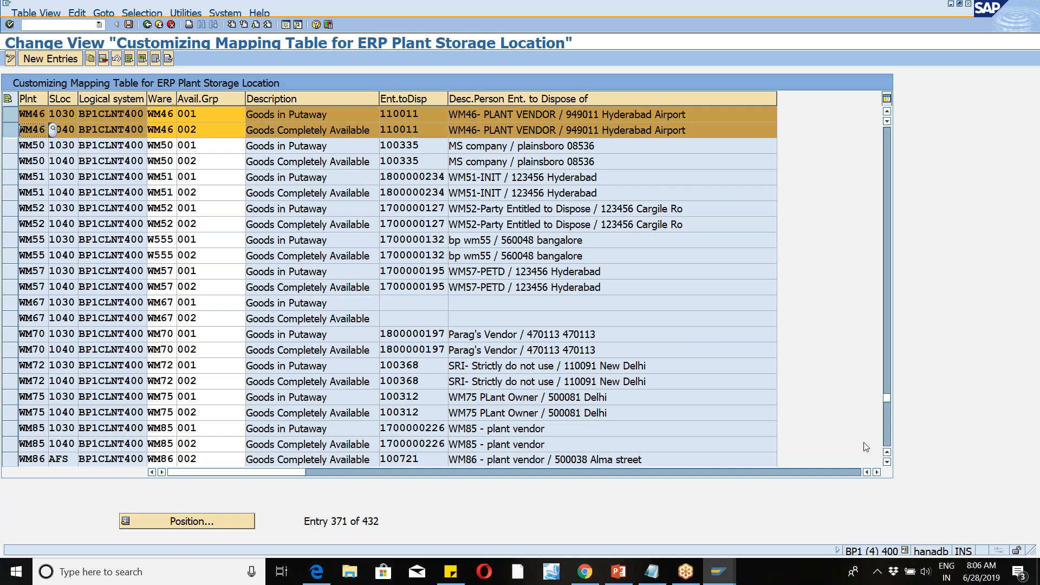
key(alt+Tab)
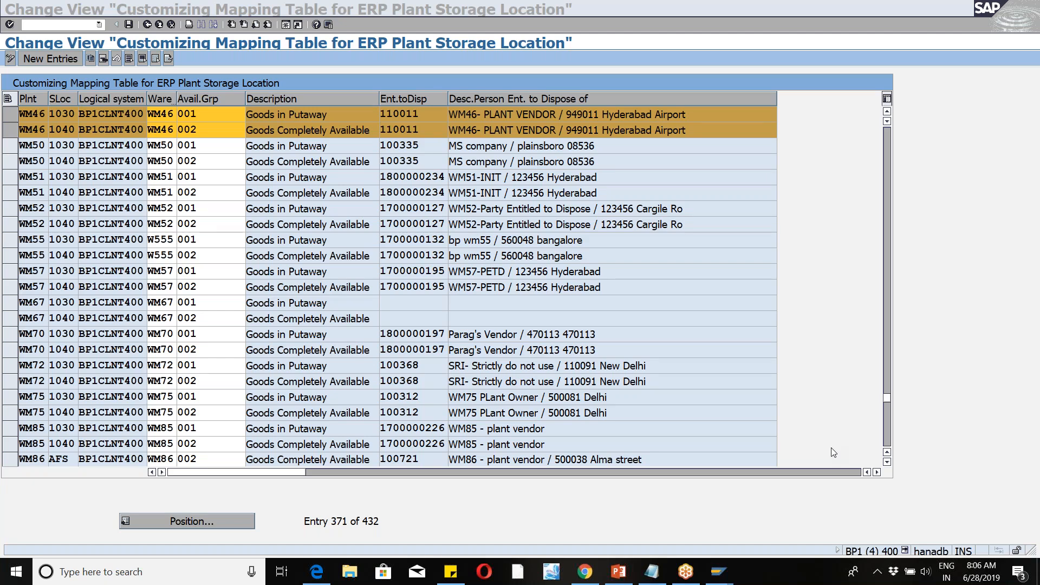
click(823, 356)
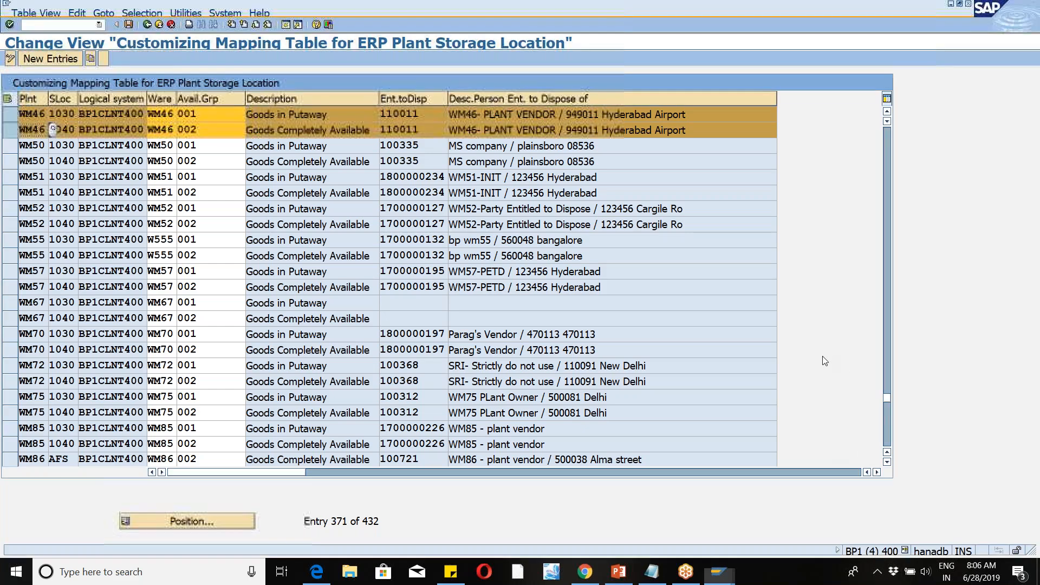
click(100, 62)
click(128, 25)
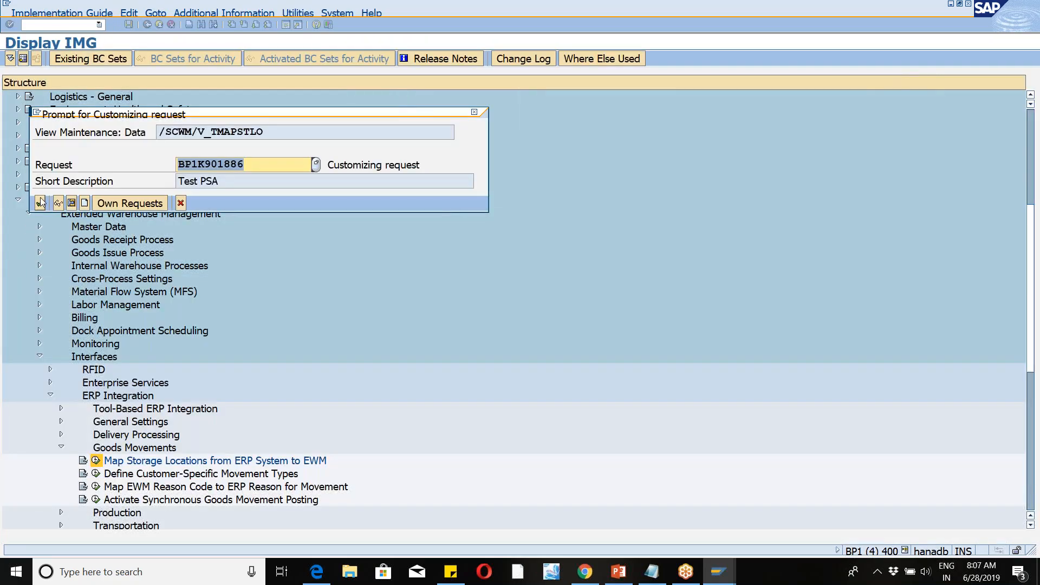
click(40, 202)
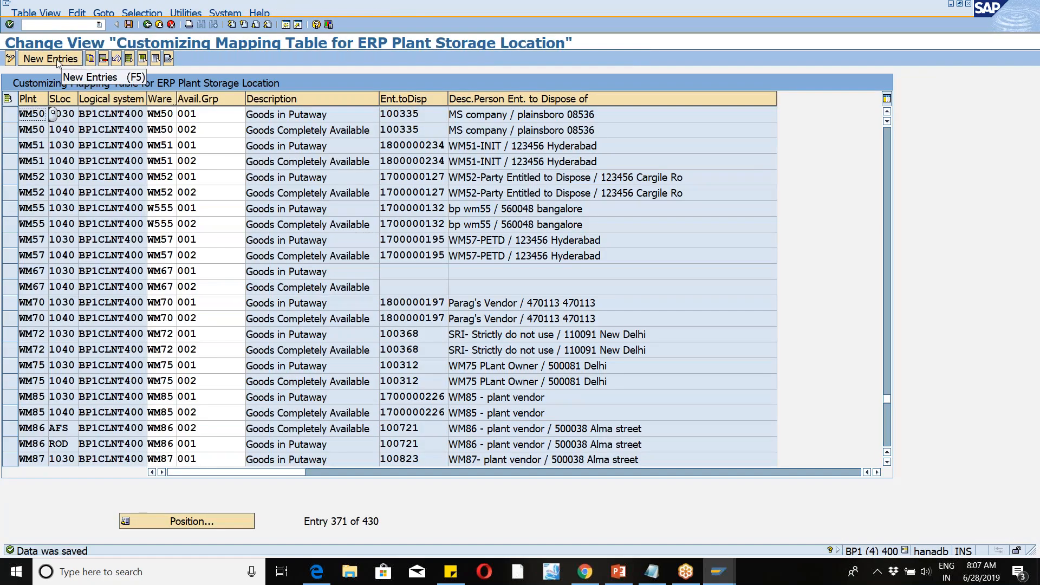
Step: Copy the two WM50 mapping entries for storage locations 1030 and 1040 as templates for new entries
drag(22, 114, 53, 459)
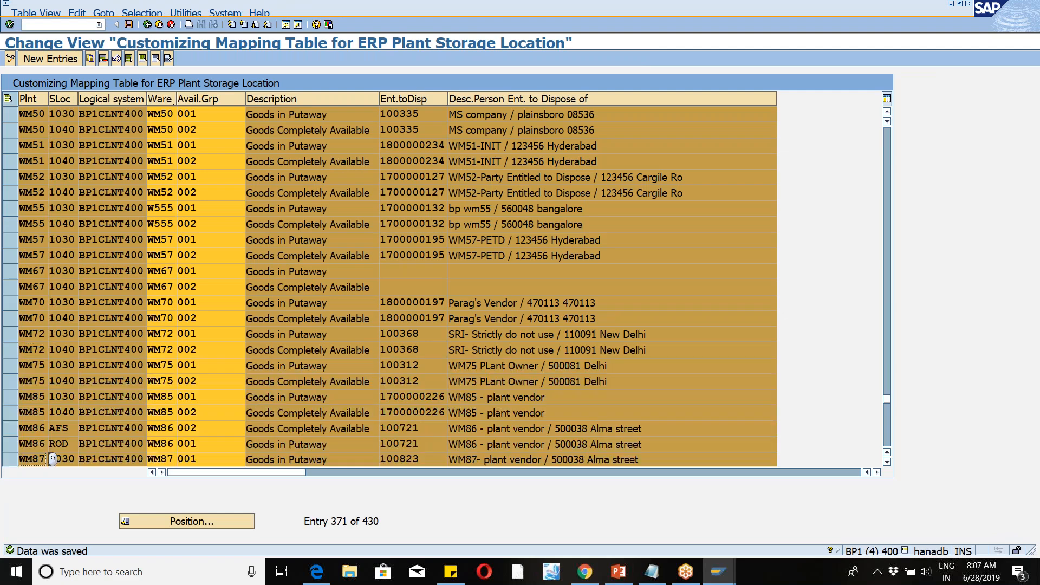
click(53, 458)
drag(10, 115, 11, 134)
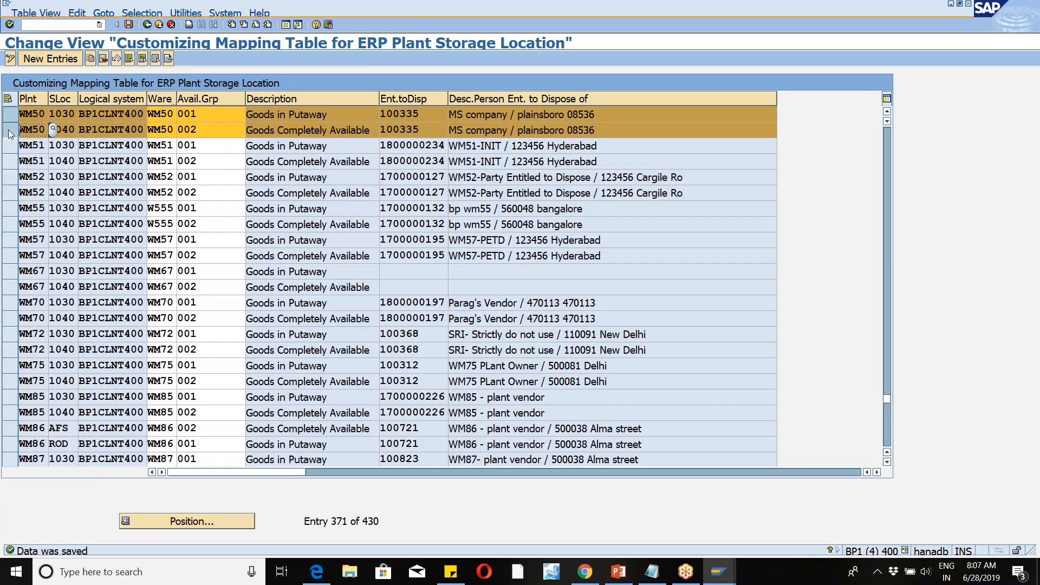
click(90, 58)
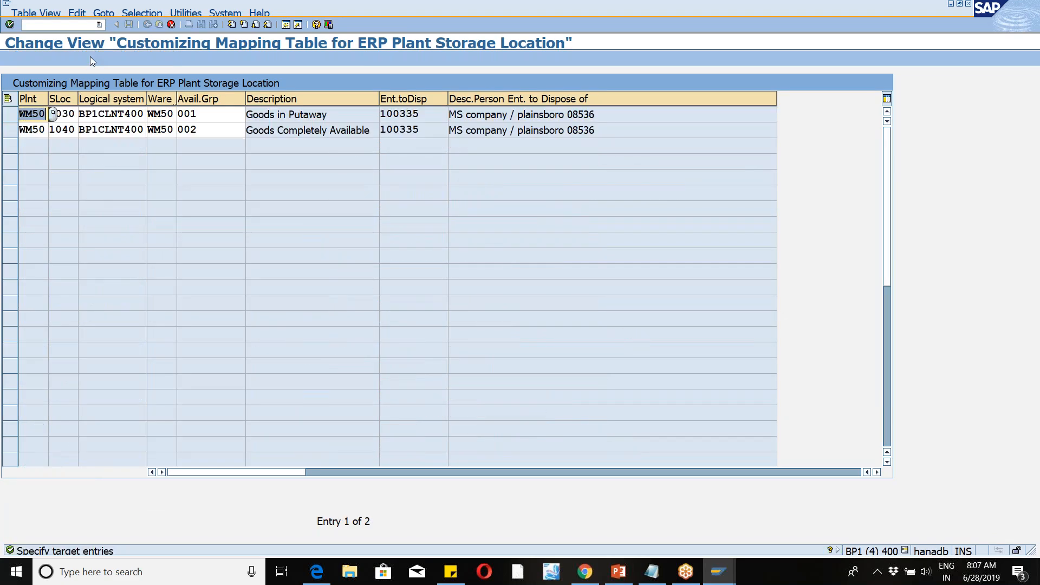
Step: Set plant WM46, warehouse WM46 and availability group 001 in the copied entry for storage location 1030
text(WM46)
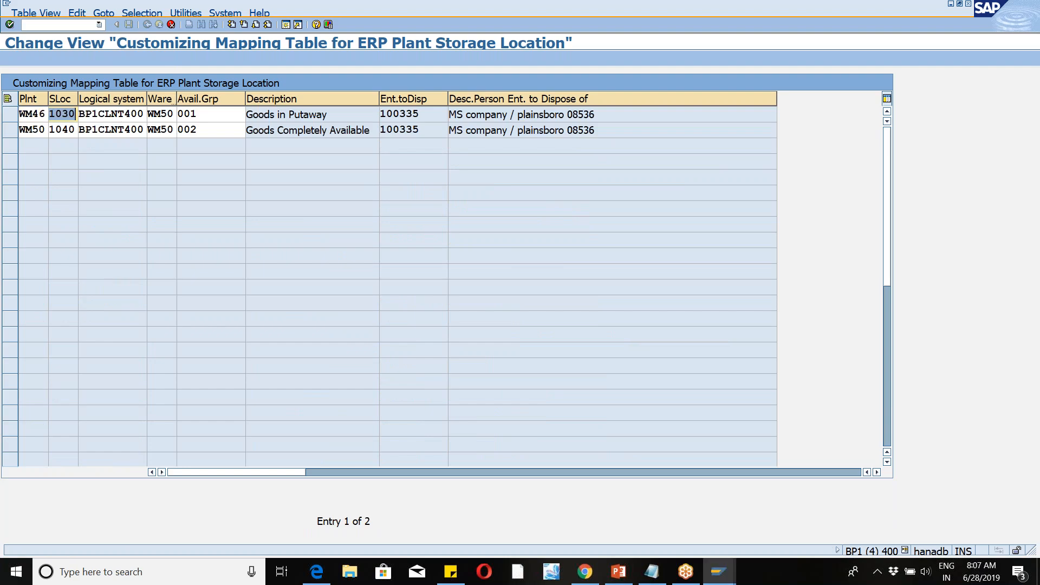
key(Tab)
key(Tab)
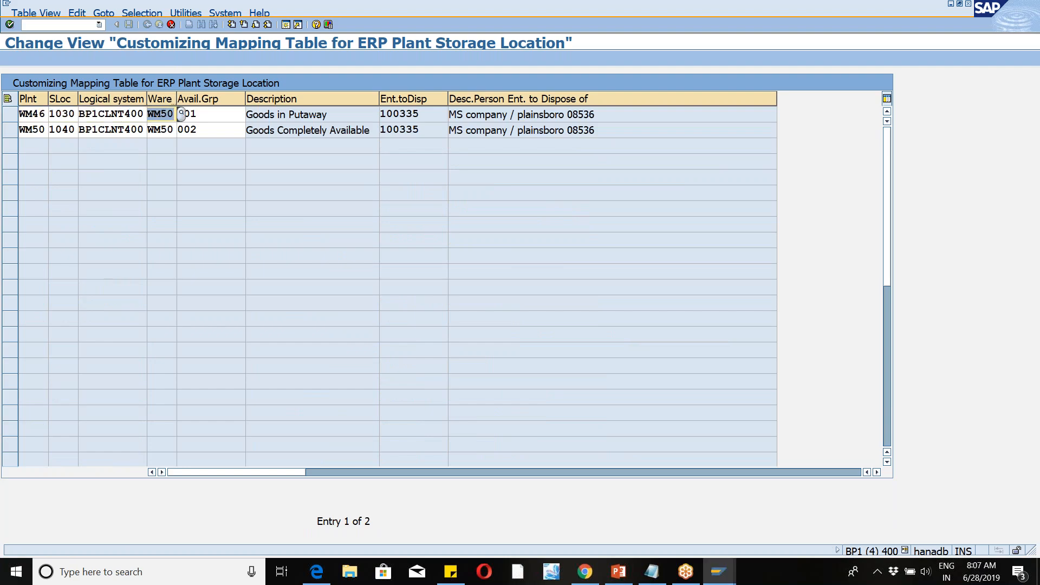
text(WM46)
text(001)
key(Tab)
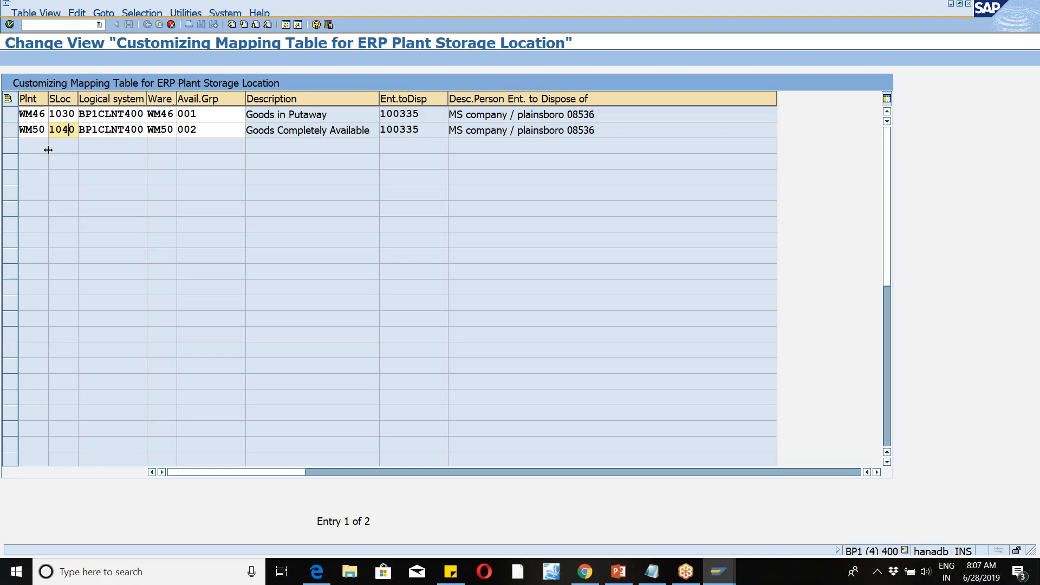
Step: Set plant and warehouse WM46 in the copied entry for storage location 1040, accept the copies and save the mapping
click(44, 132)
key(BackSpace)
key(BackSpace)
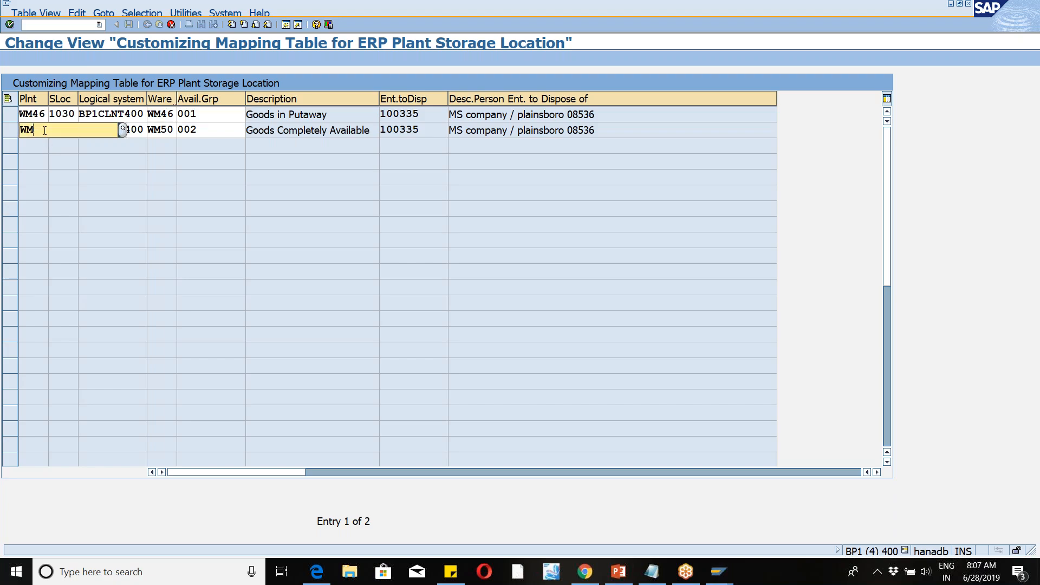
text(46)
key(Return)
key(Tab)
key(Tab)
key(Tab)
text(W)
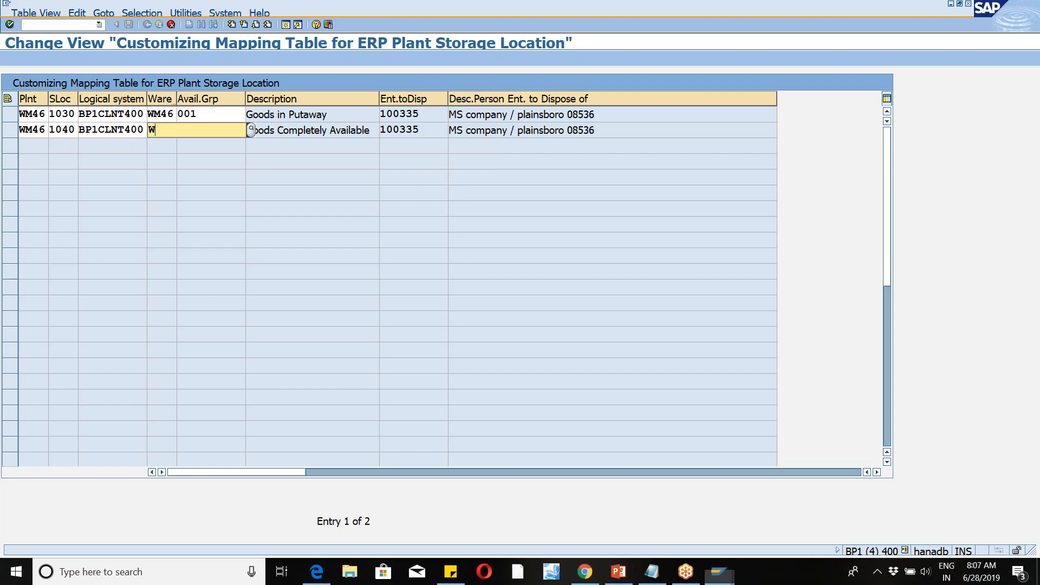
text(M46)
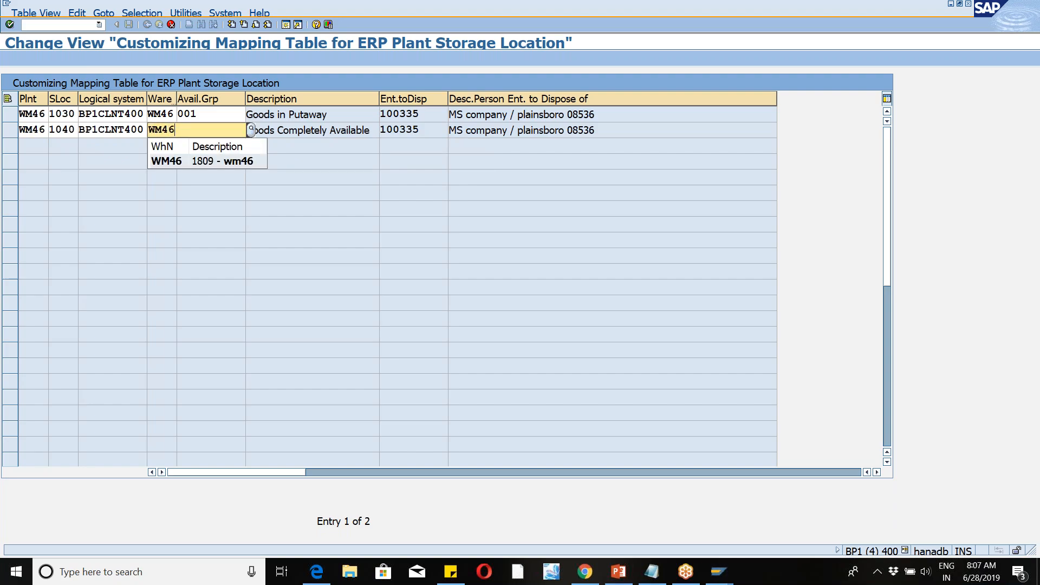
key(Return)
key(Return)
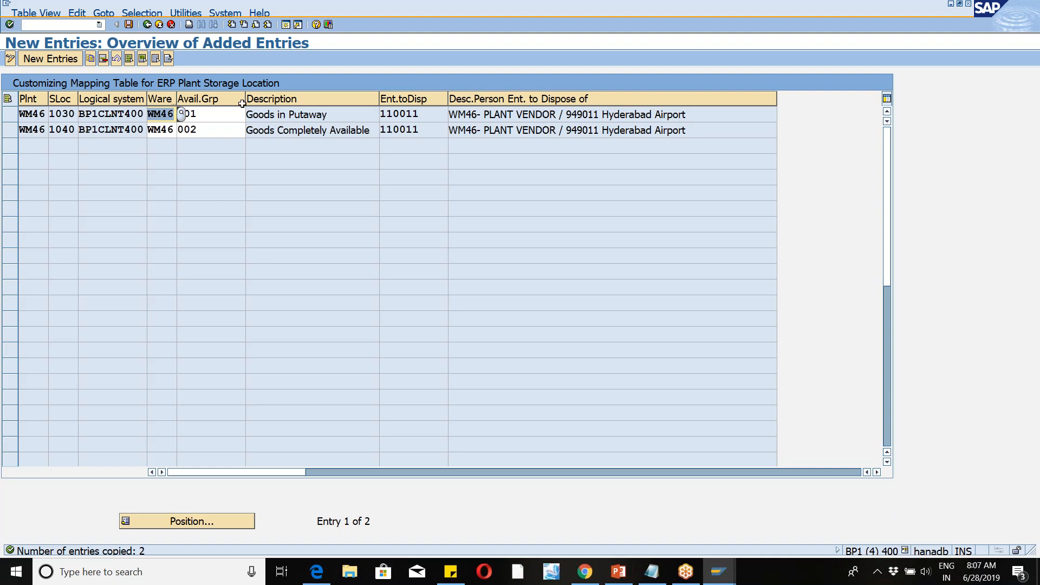
click(129, 25)
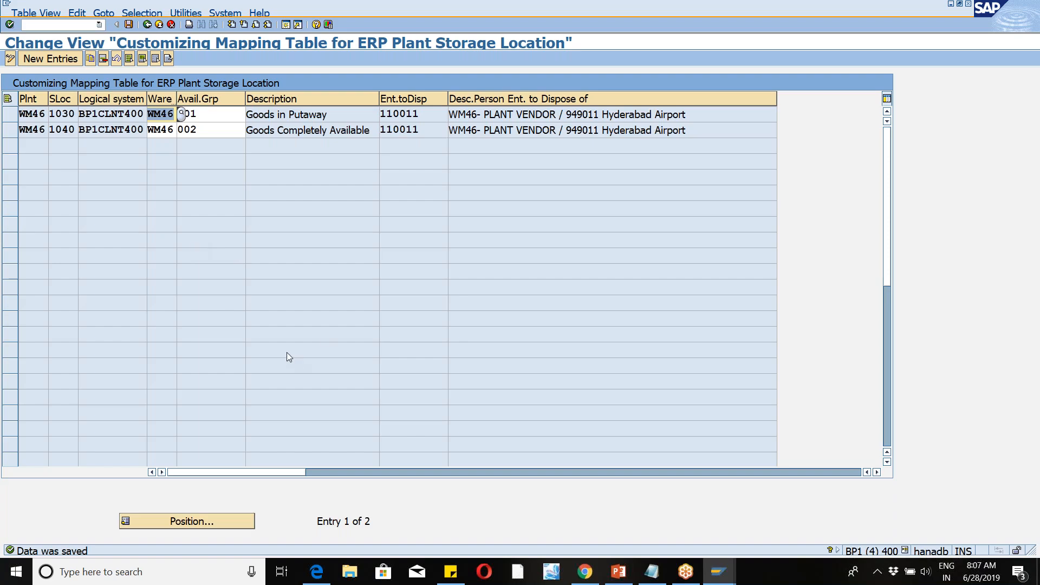
Step: Switch to the Notepad notes and add a BP entry listing 1) cUSTODIAN and 2) petd below cfm1 , cfm2
click(651, 578)
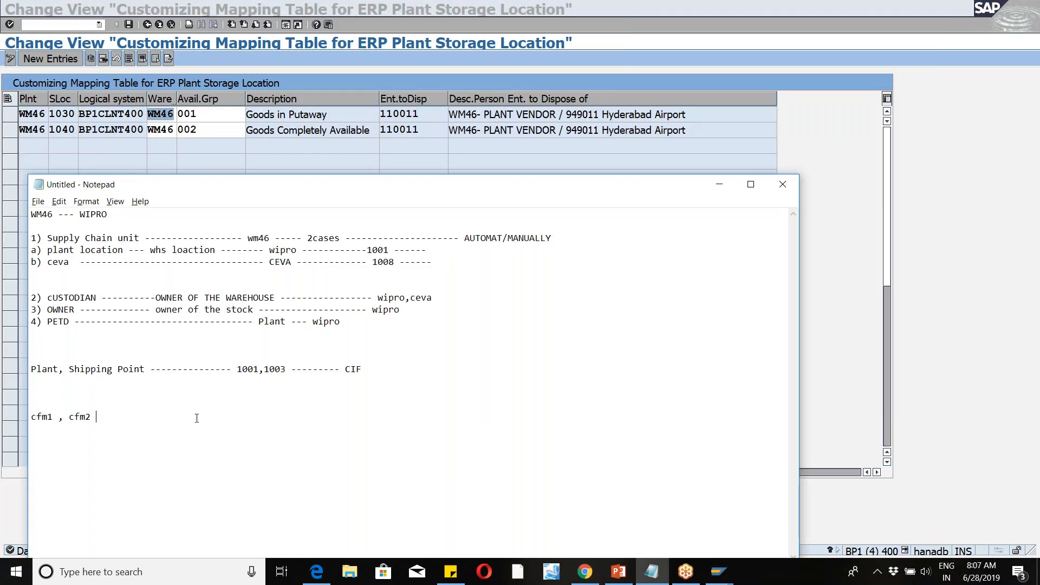
key(Return)
key(Return)
text(b)
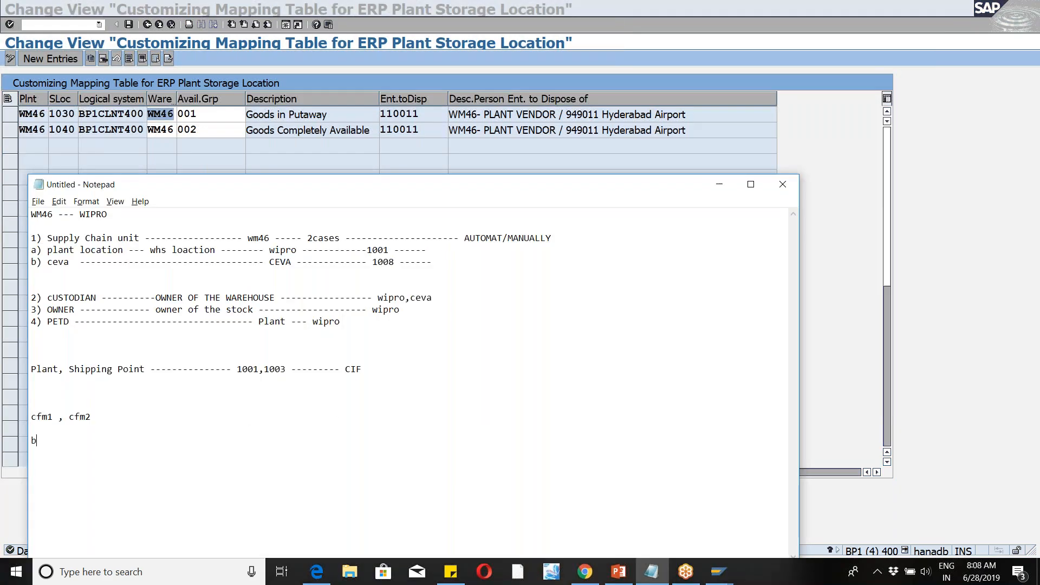
key(BackSpace)
key(BackSpace)
text(BP )
text(------------)
text(----------- 1))
text( cUSTOD)
text(IAN                            )
text(2)
text() )
text(petd)
Step: Add PLANT ROLE after a dashed line beside cUSTODIAN and highlight the whole BP line
text(--------------- PLAN)
text(T ROLES)
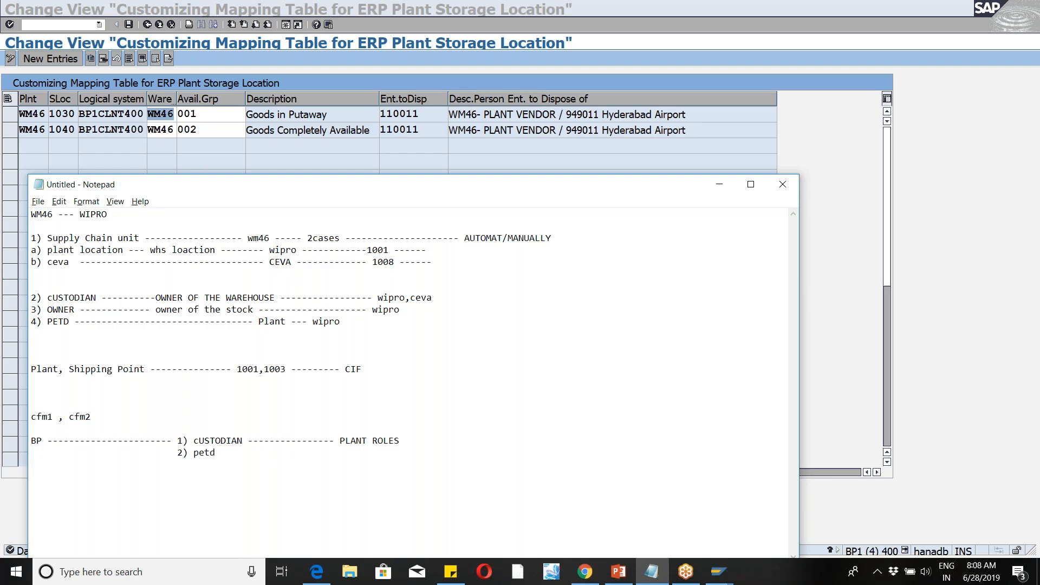
key(BackSpace)
drag(31, 447, 241, 429)
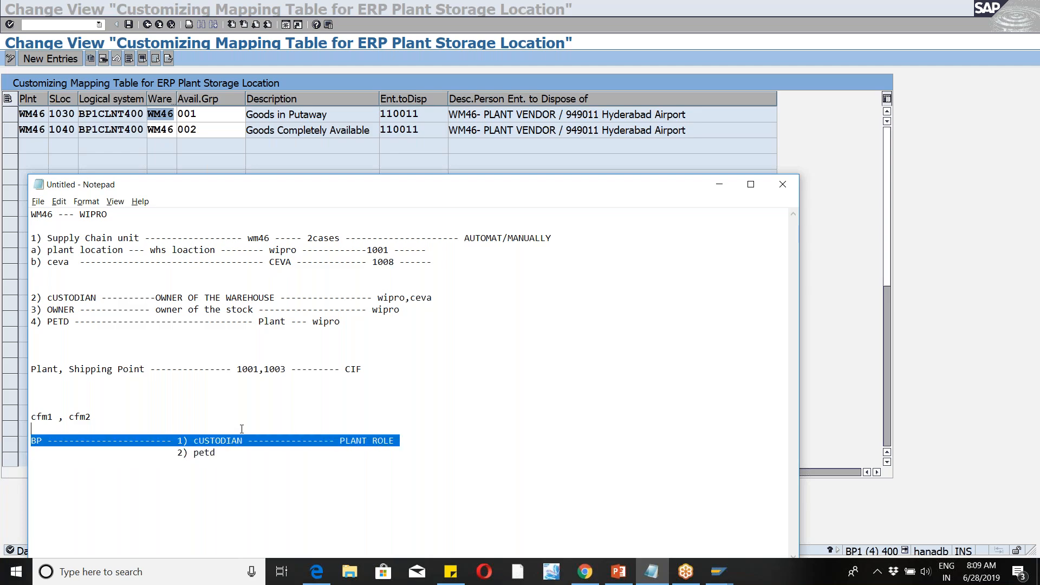
Step: Highlight the PETD line in the notes and return to the ERP plant storage location mapping in SAP
drag(138, 425, 138, 450)
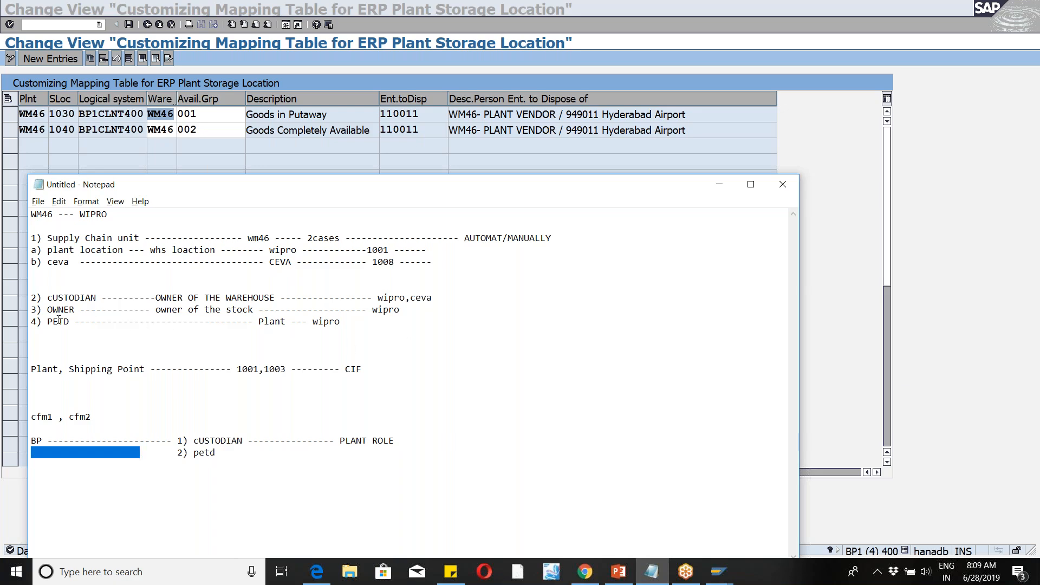
drag(44, 324, 276, 347)
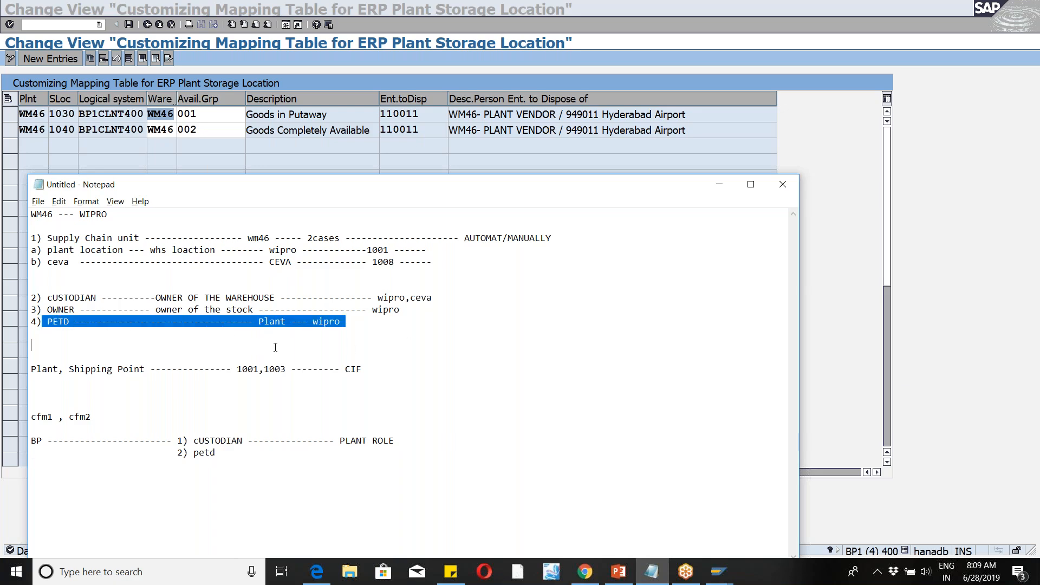
click(359, 323)
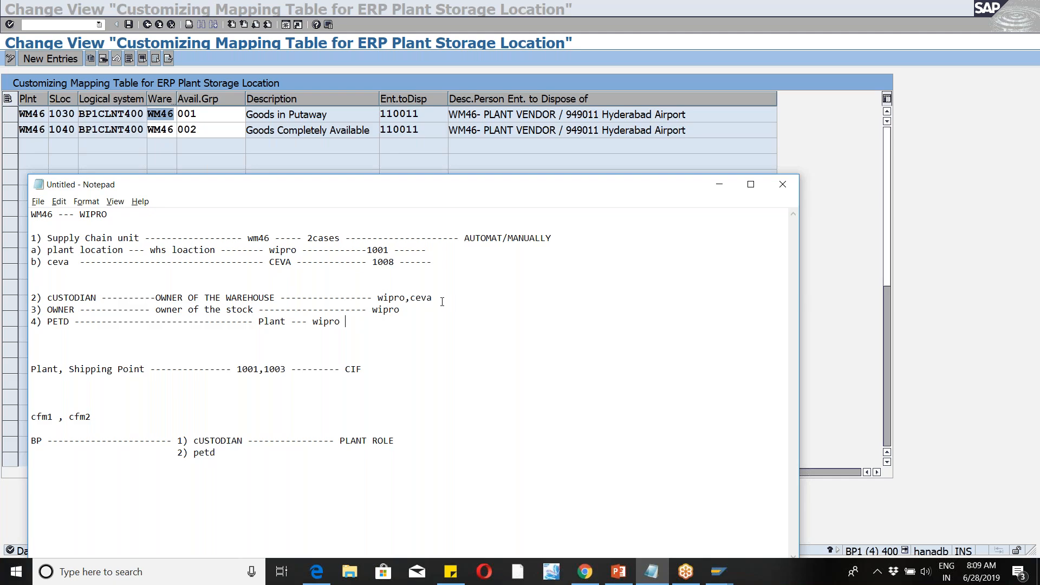
click(725, 184)
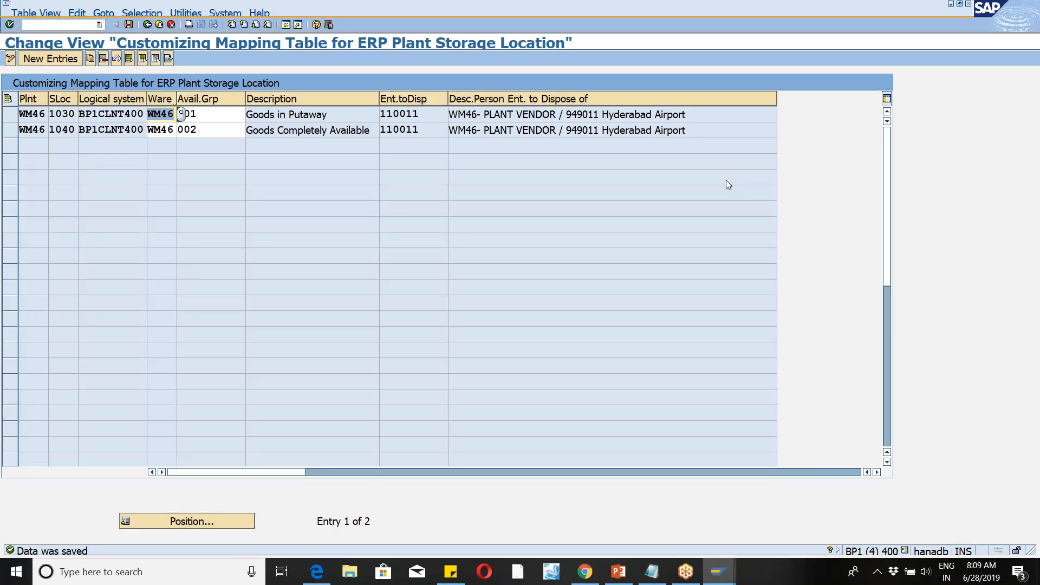
Step: In a new session, run SPRO and open Assign Warehouse Numbers under Extended Warehouse Management, Master Data in the reference IMG
click(286, 25)
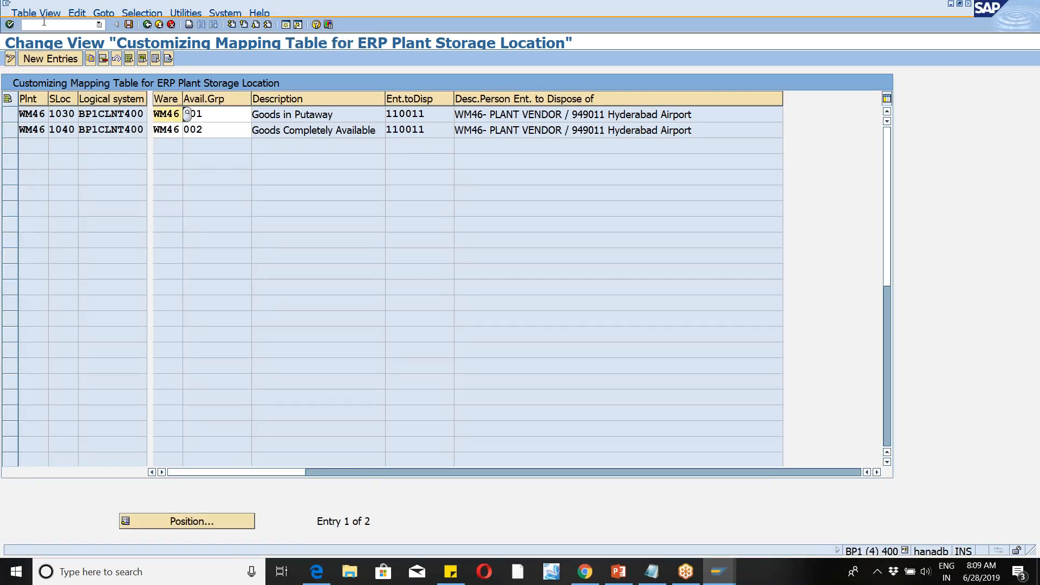
text(spro)
key(Return)
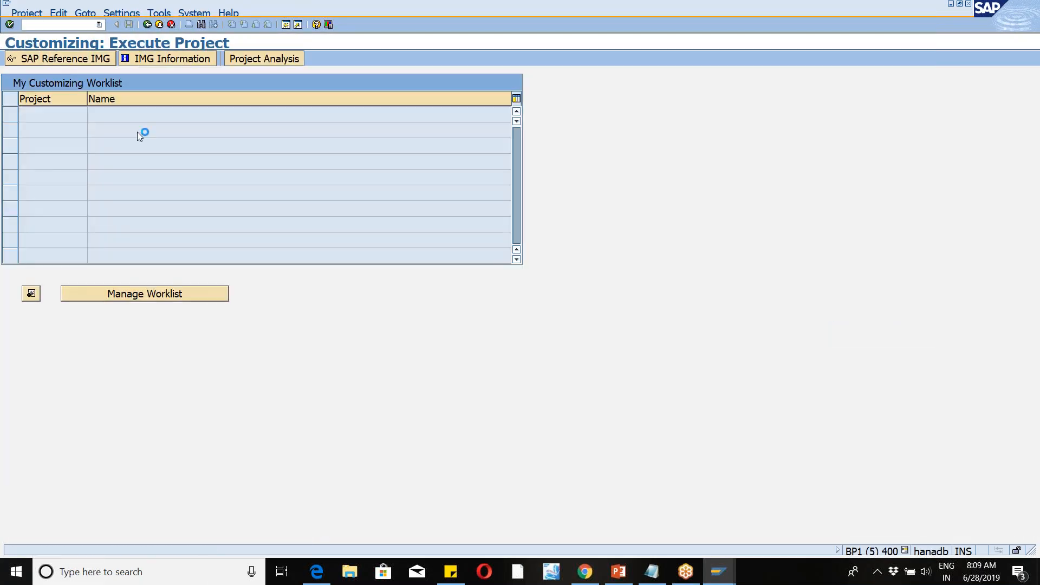
key(F5)
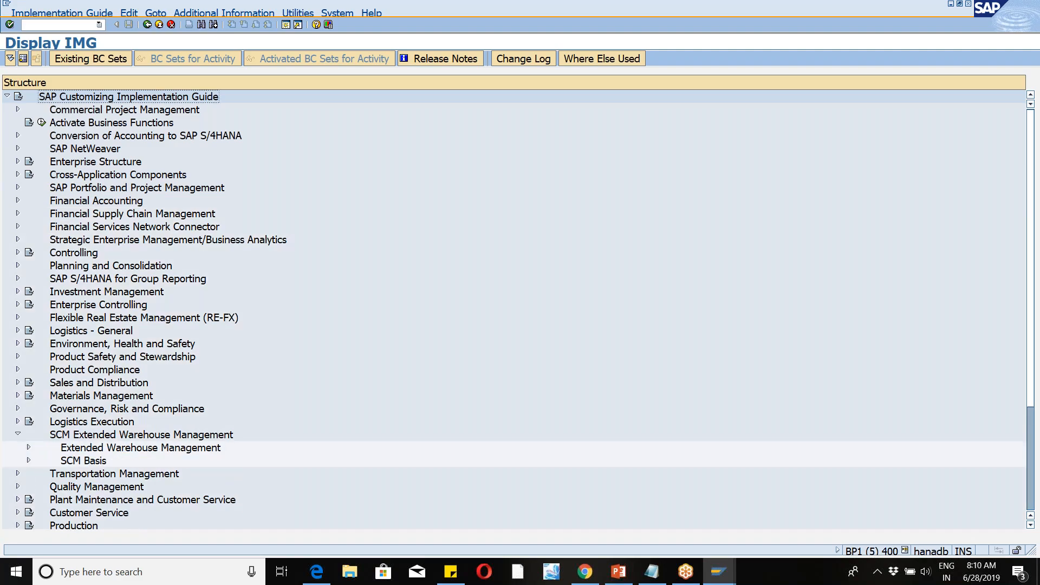
click(29, 449)
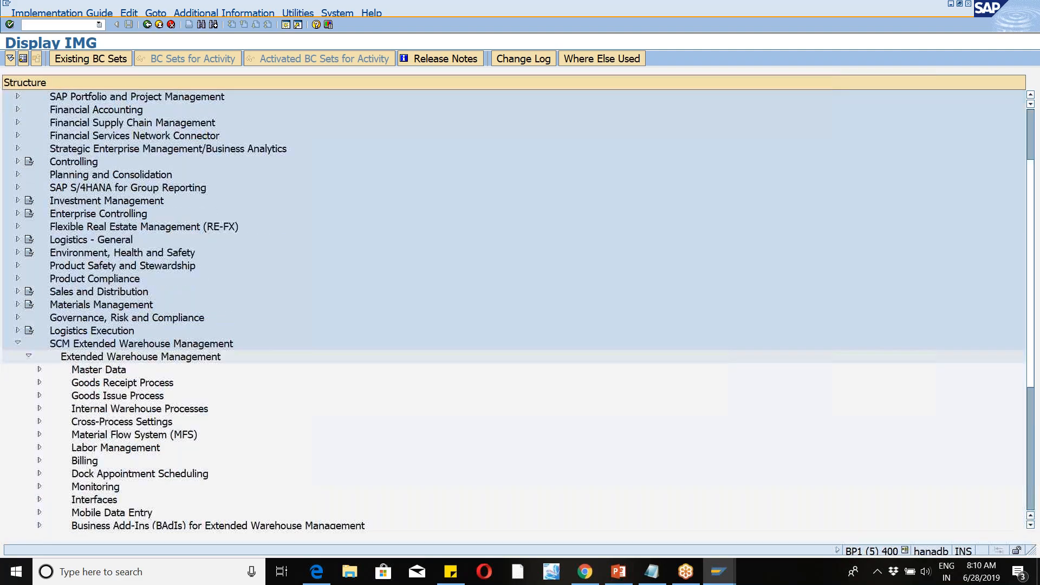
click(40, 370)
click(74, 292)
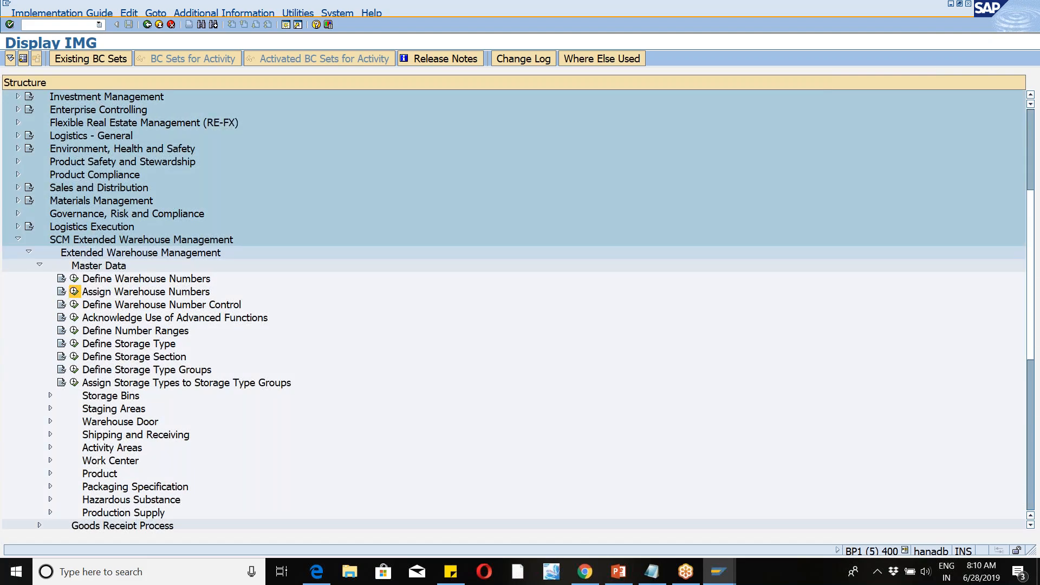
Step: Choose warehouse number WM46 as the work area and start a new warehouse number/business partner assignment
text(WM46)
key(Return)
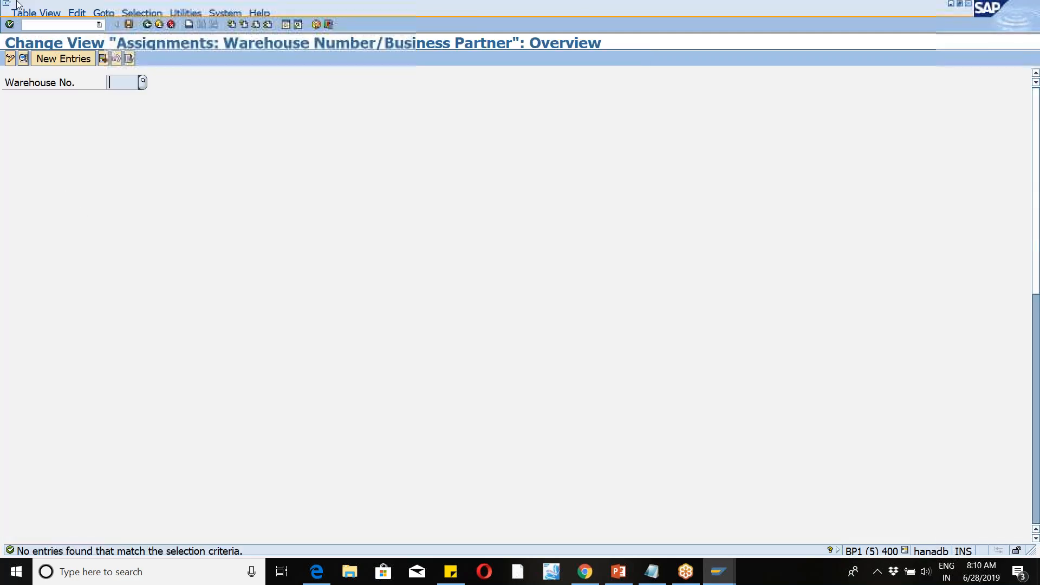
click(48, 59)
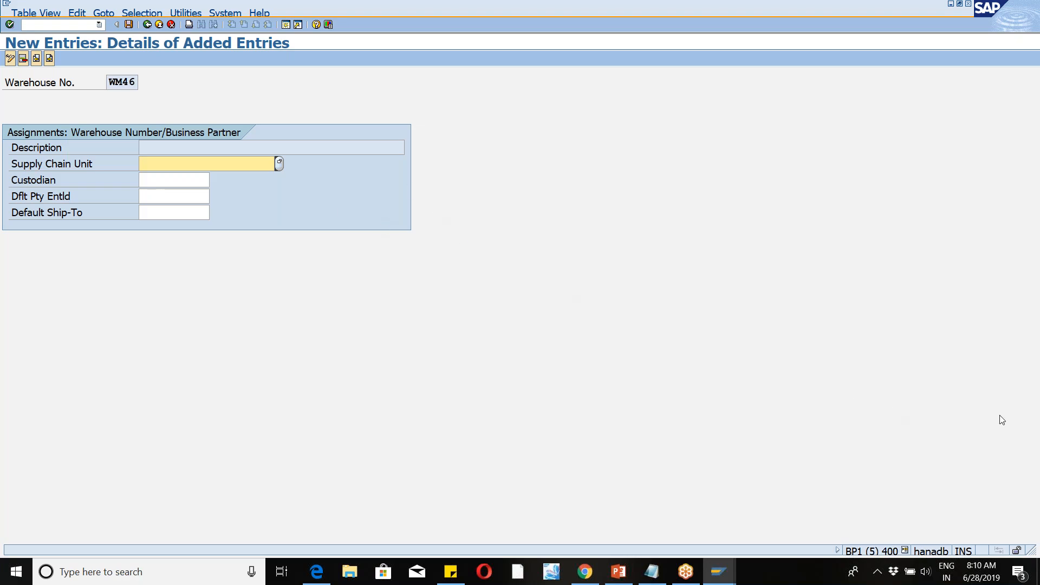
click(1036, 404)
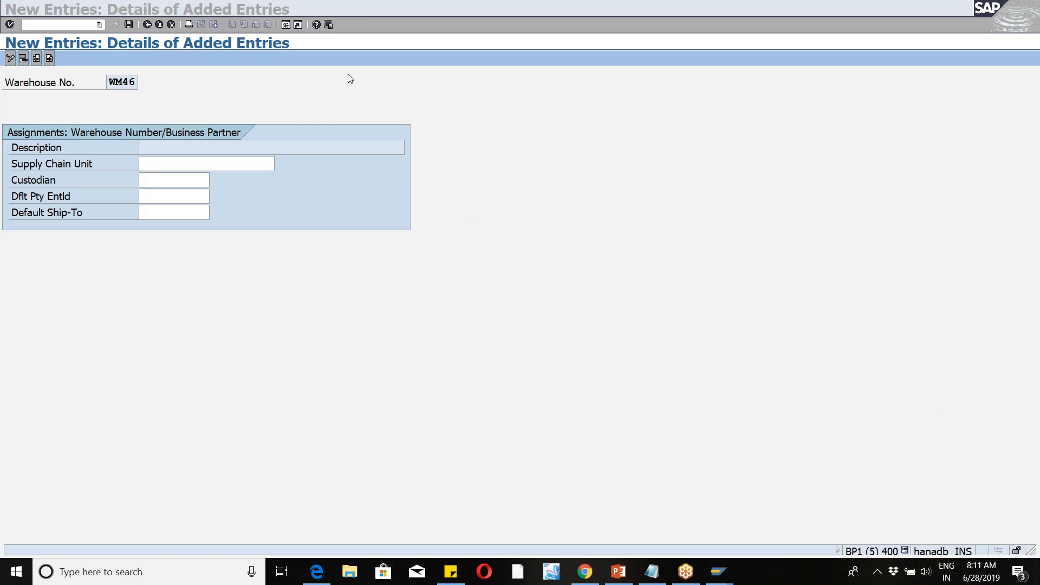
Step: Open the Create Integration Model transaction CFM1 in a new session
click(287, 36)
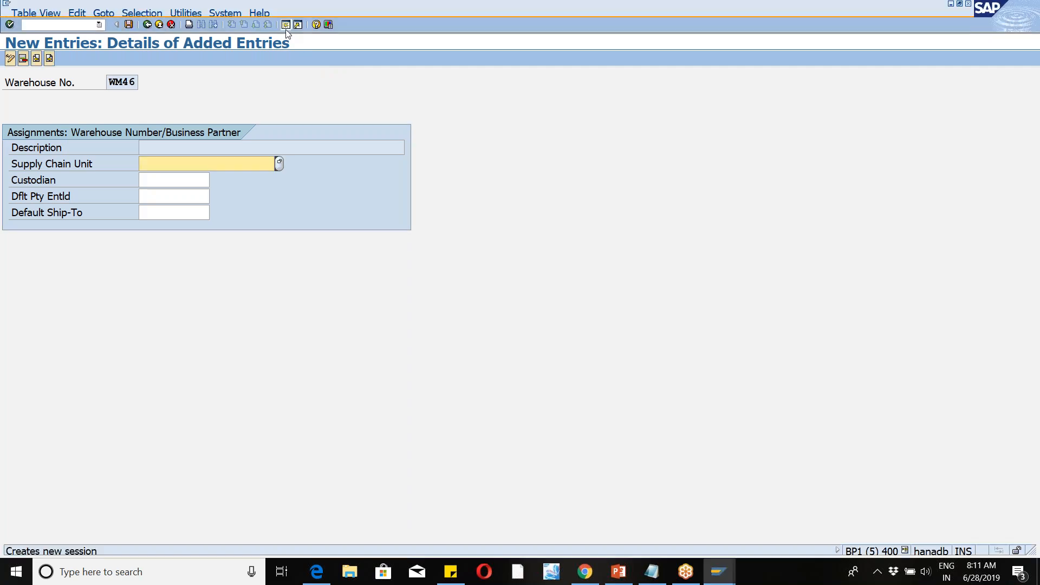
click(285, 25)
text(cFM1)
key(Return)
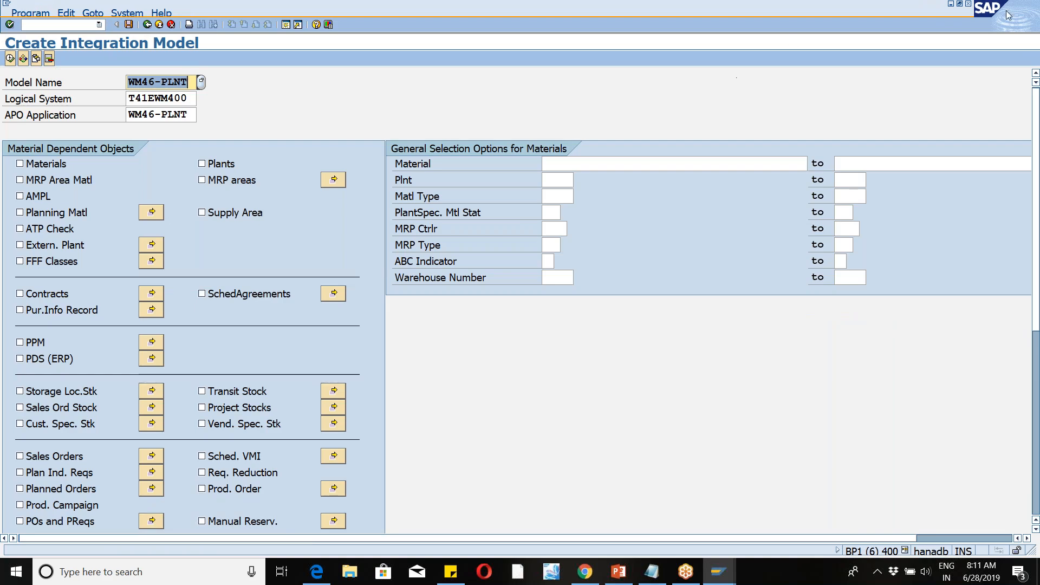
click(1025, 35)
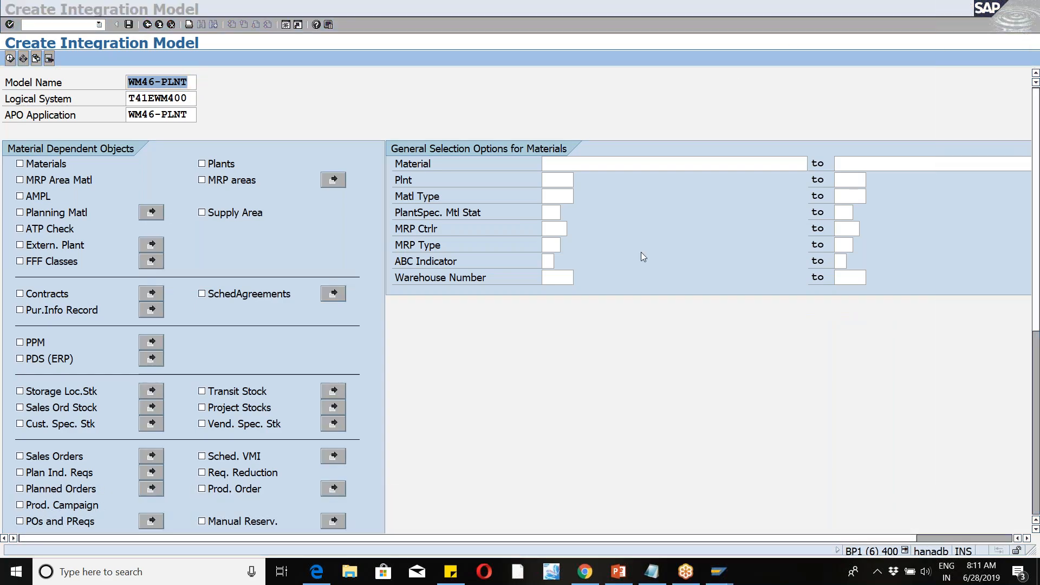
Step: Display the customer selection options down to Create Loc./BP in the integration model, and clear the Customers object again
drag(1035, 233, 1038, 398)
click(20, 394)
click(152, 394)
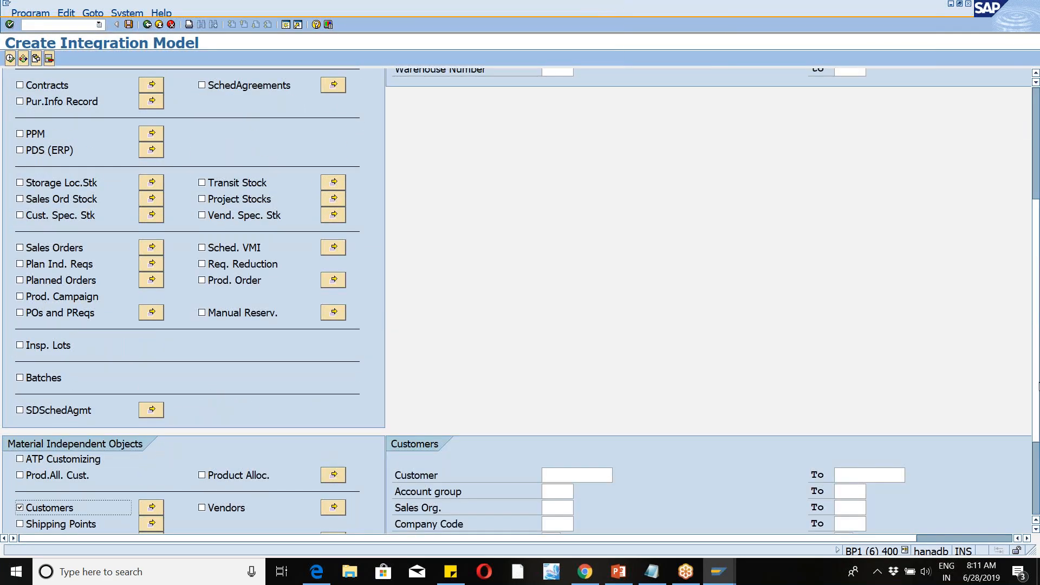
drag(1038, 342, 1038, 436)
click(546, 450)
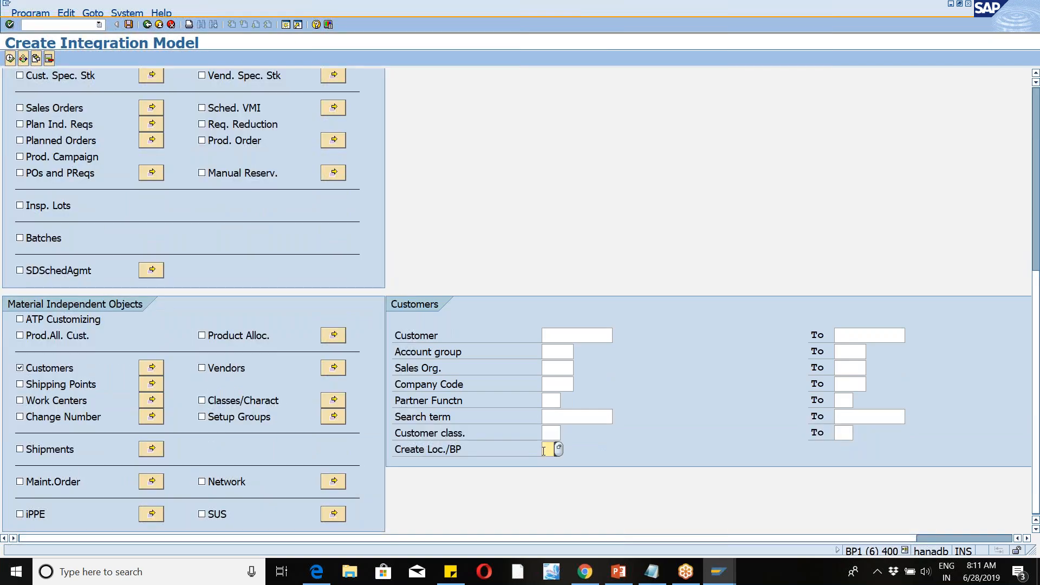
click(856, 19)
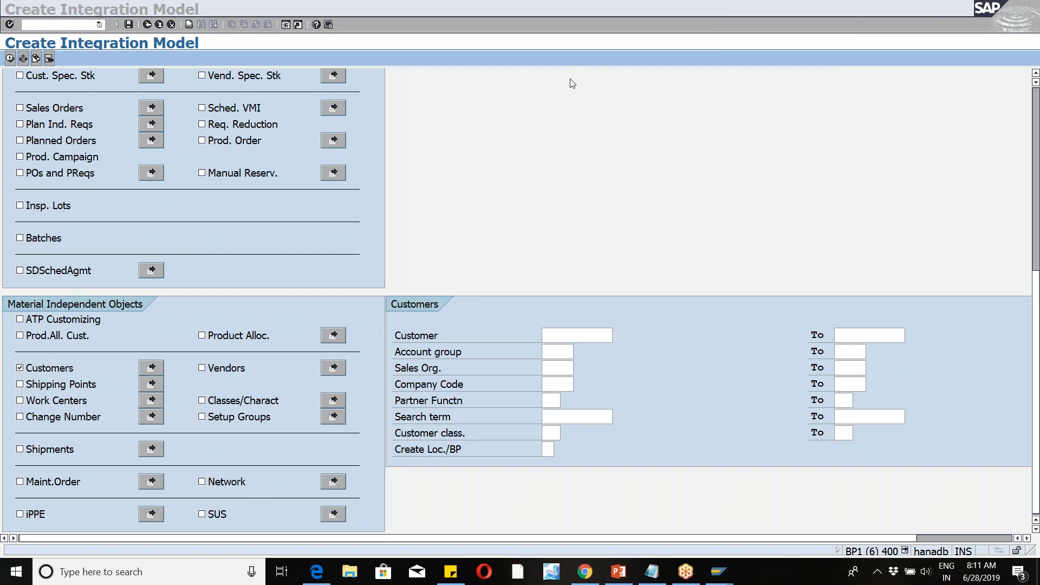
click(544, 450)
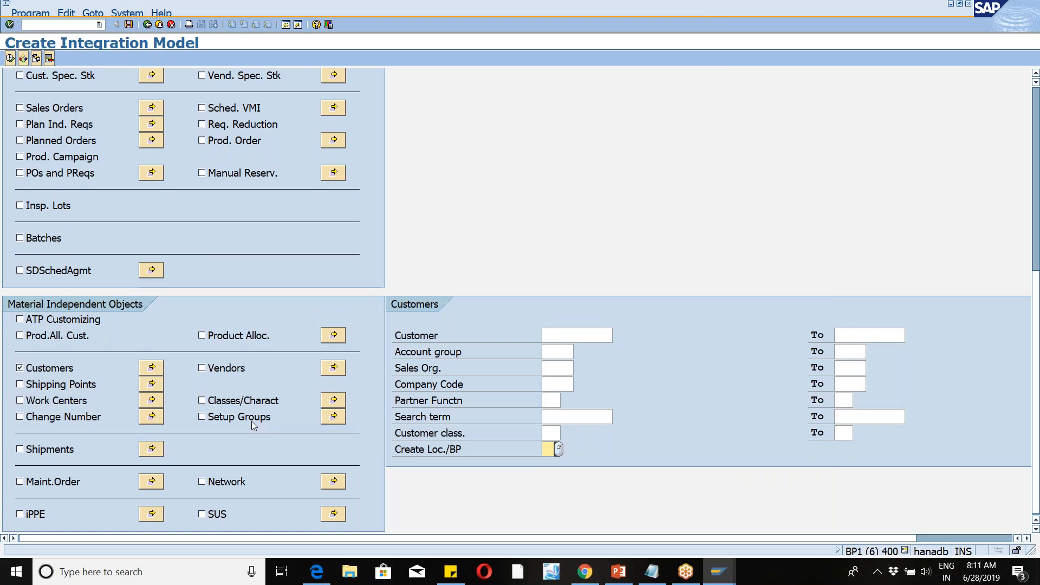
click(28, 374)
click(28, 373)
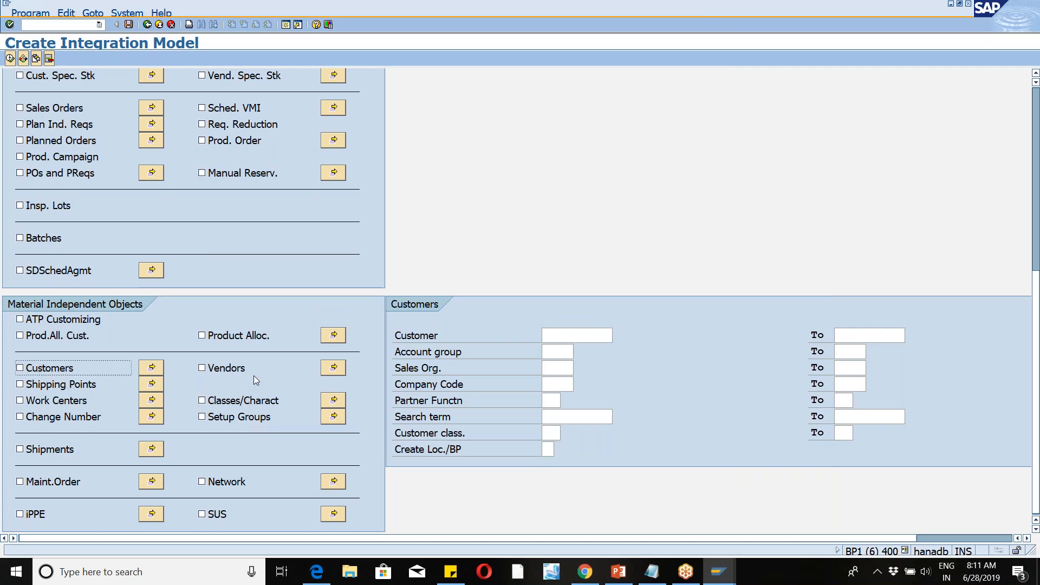
Step: Select Vendors, view the possible values for Create Loc./BP, and leave the integration model
click(220, 368)
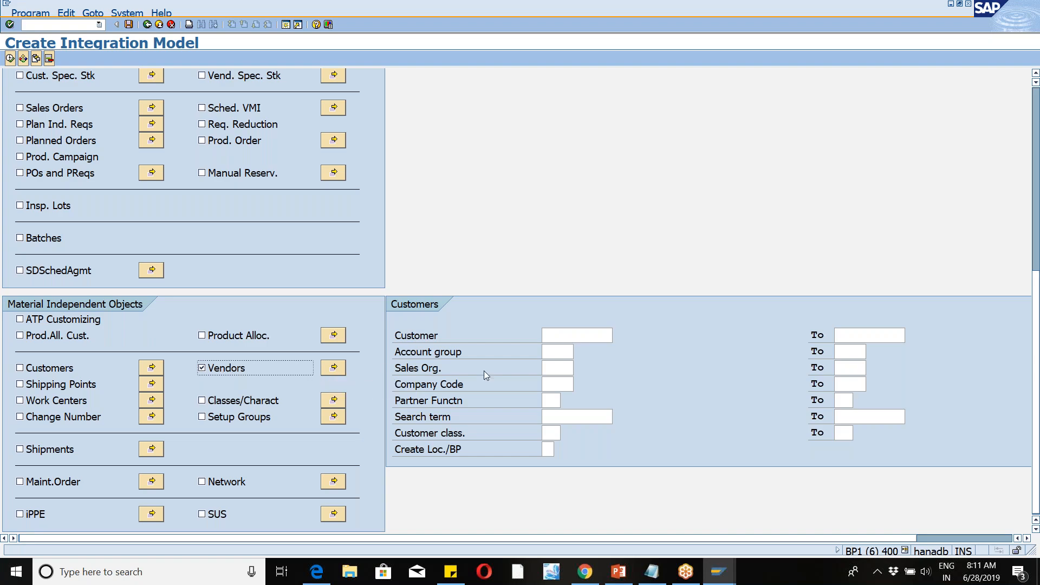
click(546, 449)
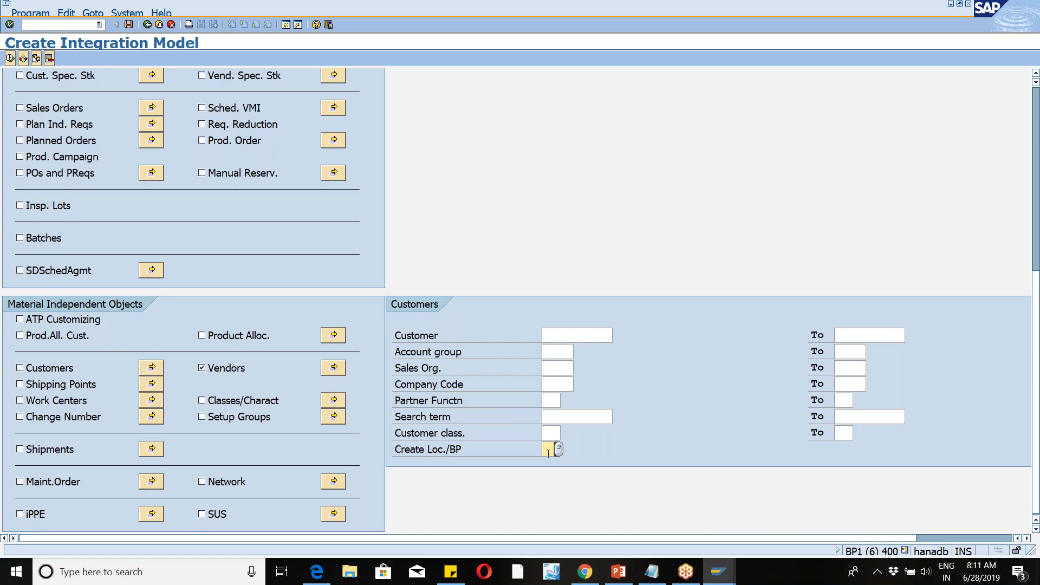
click(562, 450)
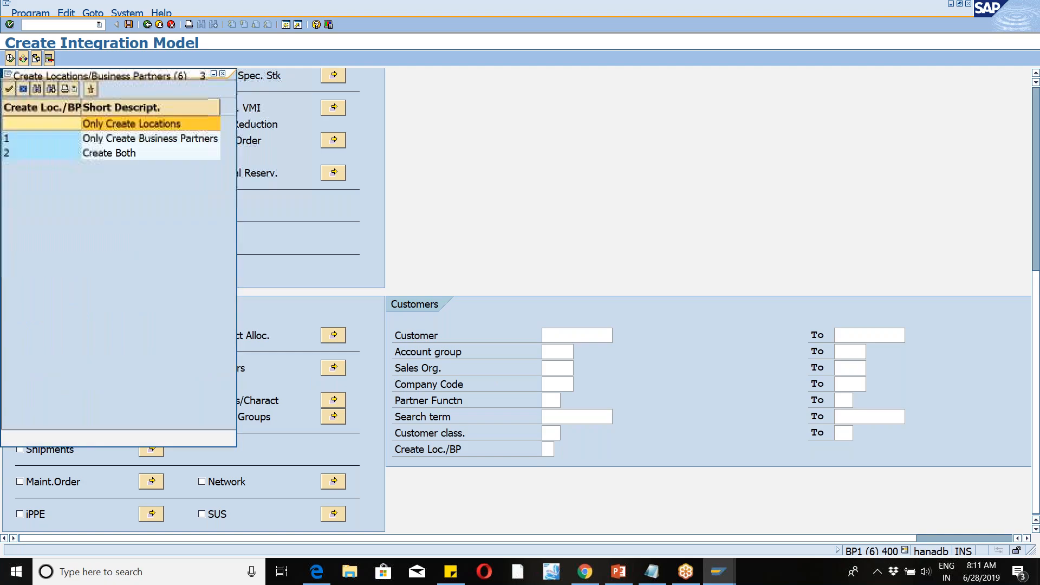
click(147, 146)
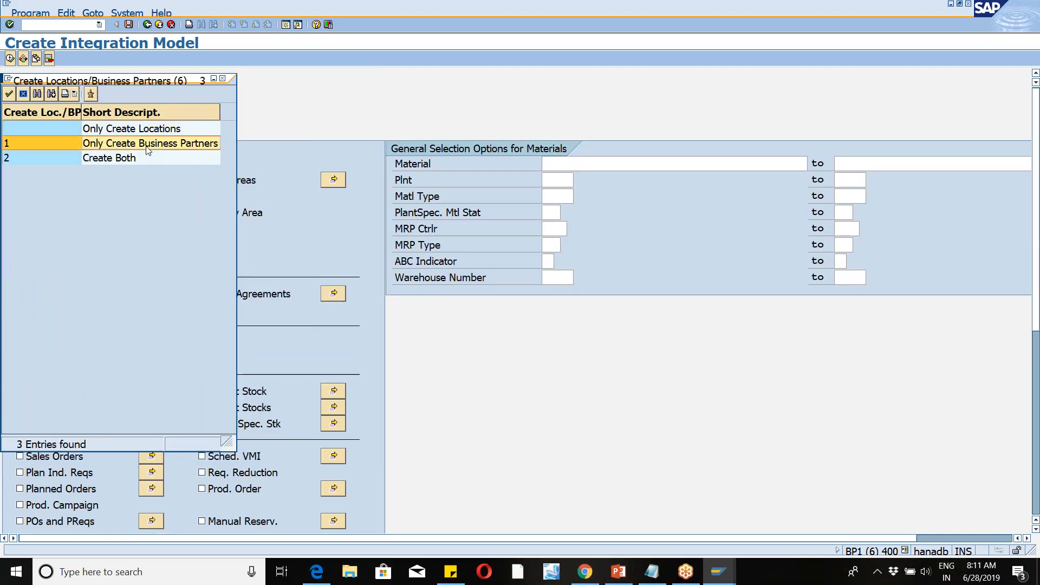
click(224, 83)
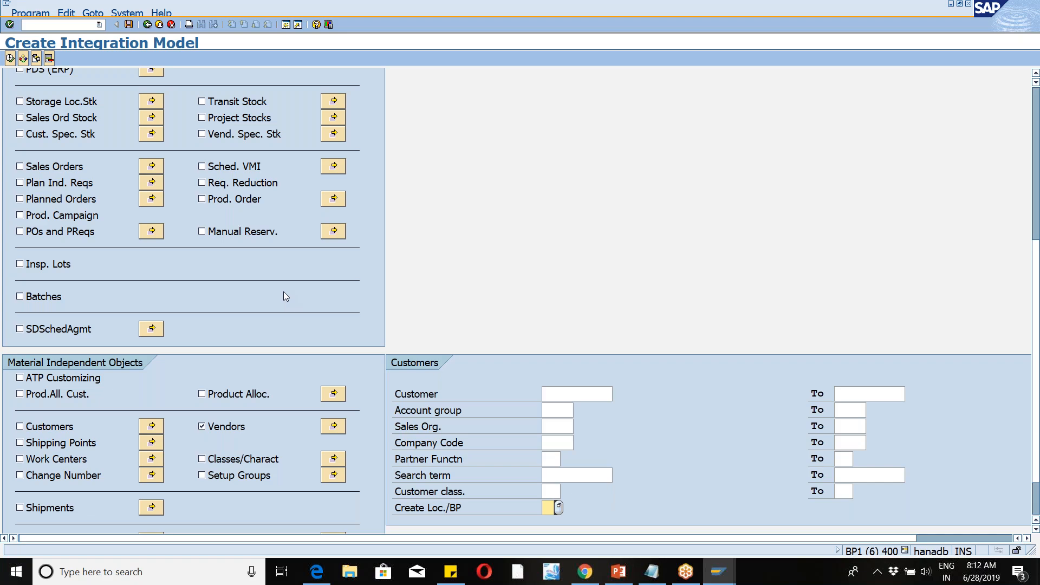
click(162, 26)
click(162, 26)
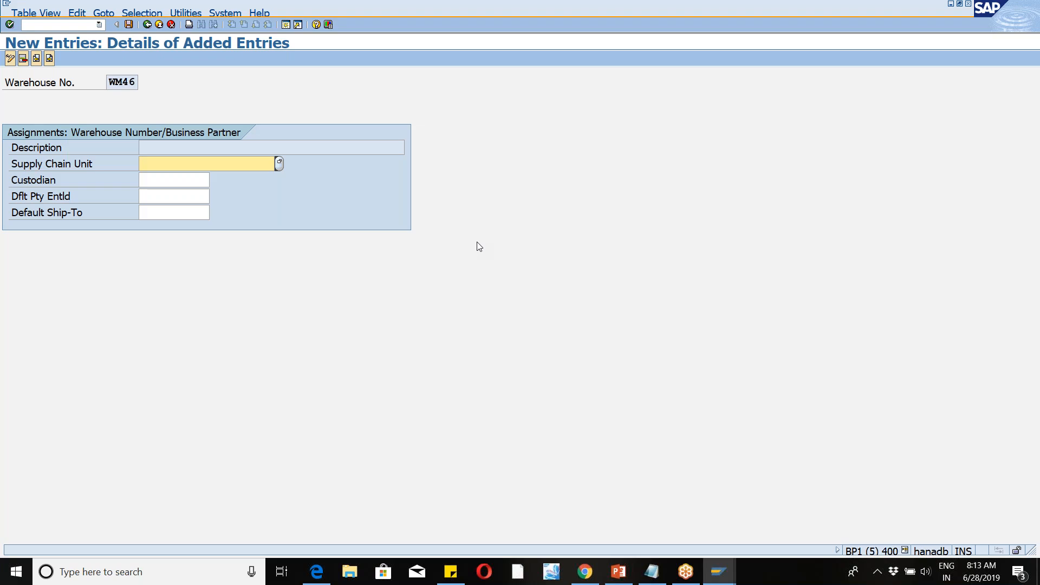
Step: Open a new session and look at the EWM 9.3 and EXP-ECC systems in the 9.3 folder of SAP Logon
click(286, 25)
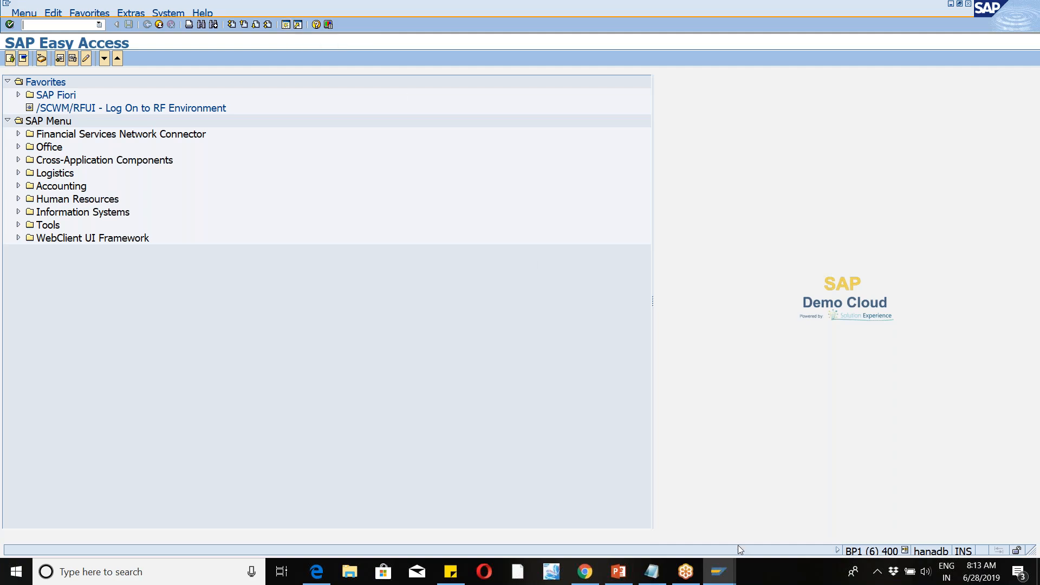
click(724, 573)
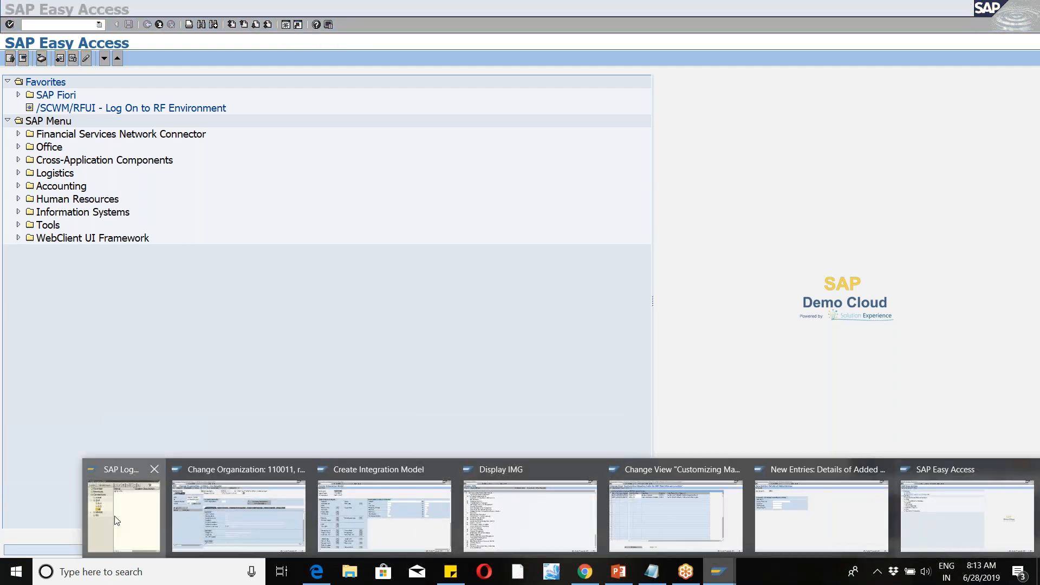
click(117, 520)
click(540, 304)
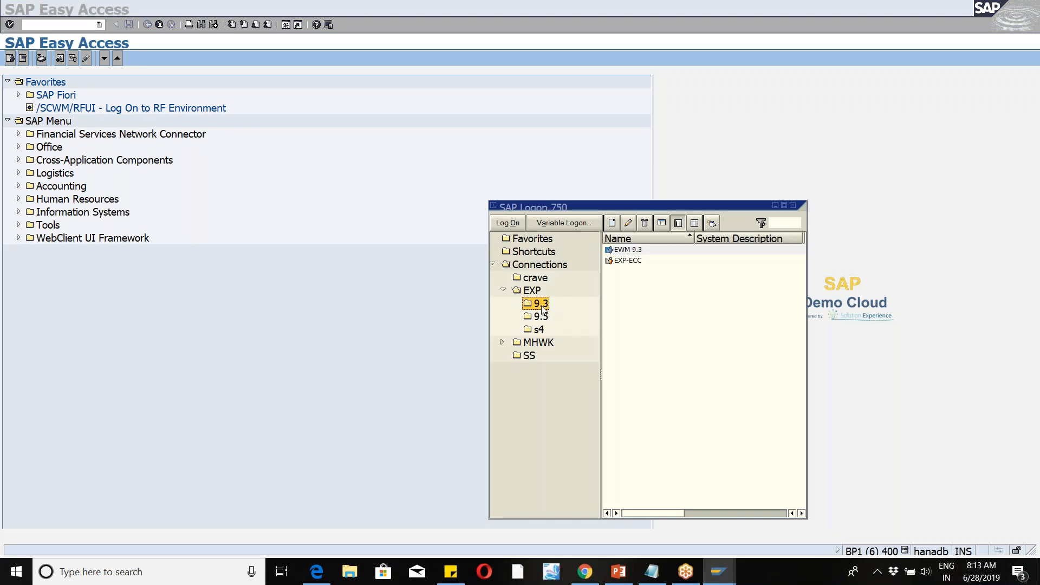
click(626, 250)
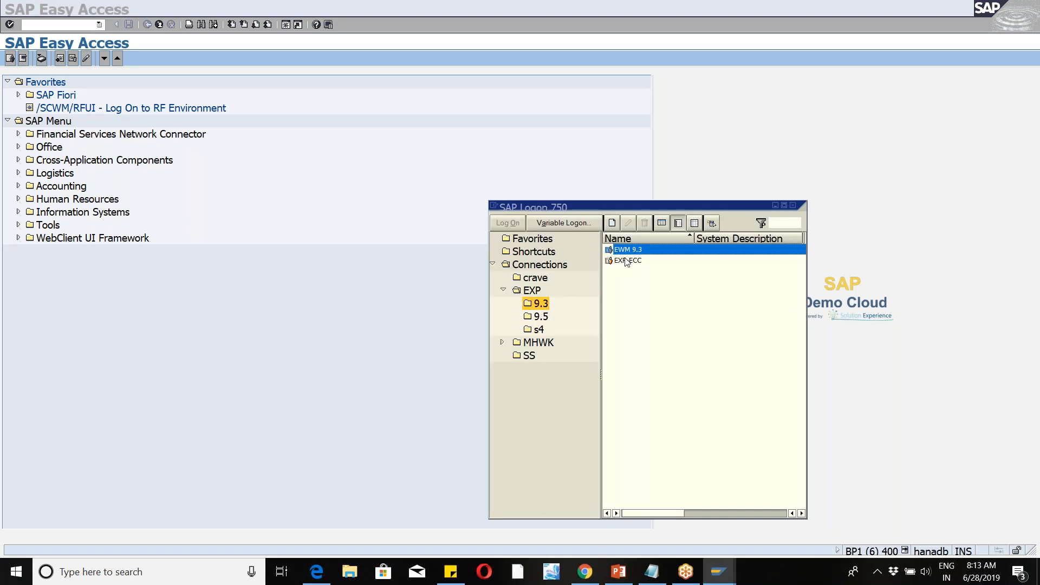
click(627, 261)
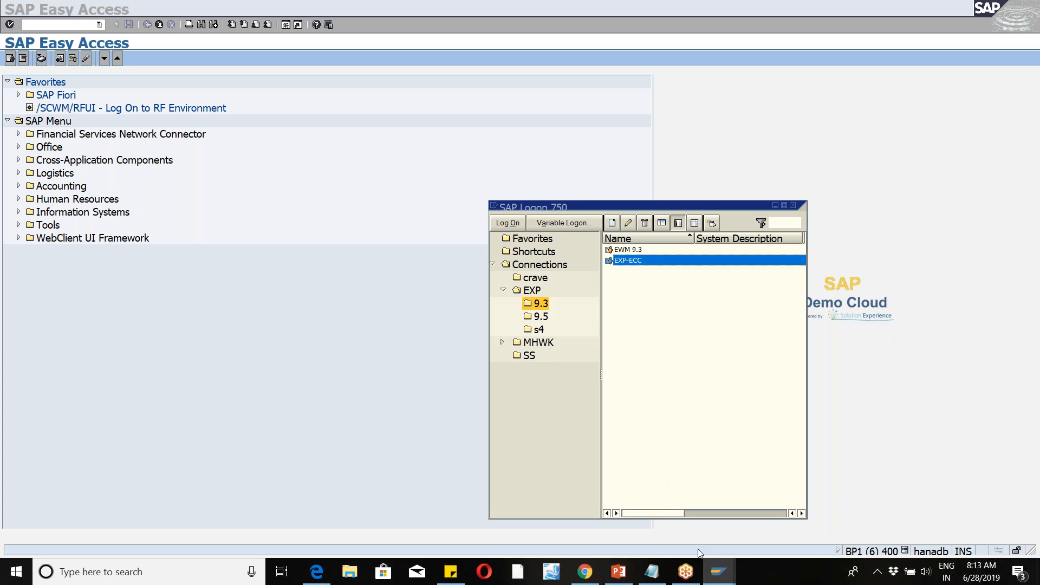
Step: Switch to the window with the WM46 plant vendor business partner and try to open another session
mouse_move(727, 576)
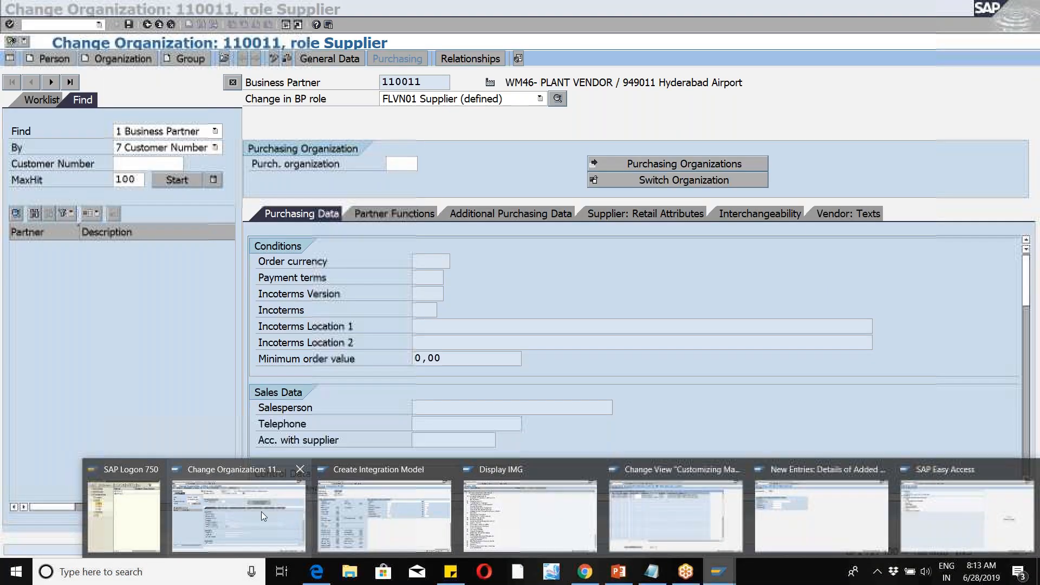
click(262, 512)
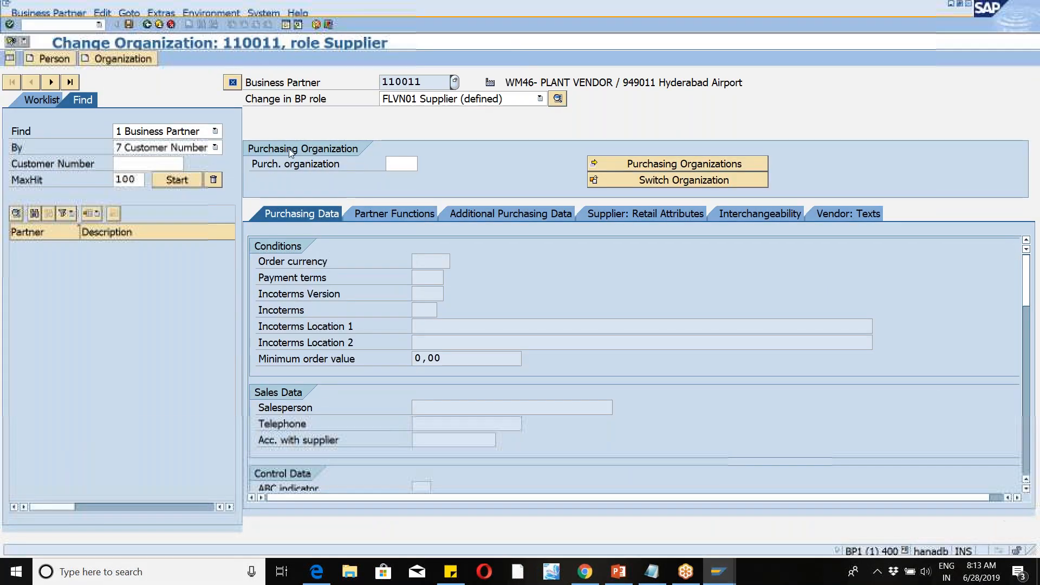
click(285, 25)
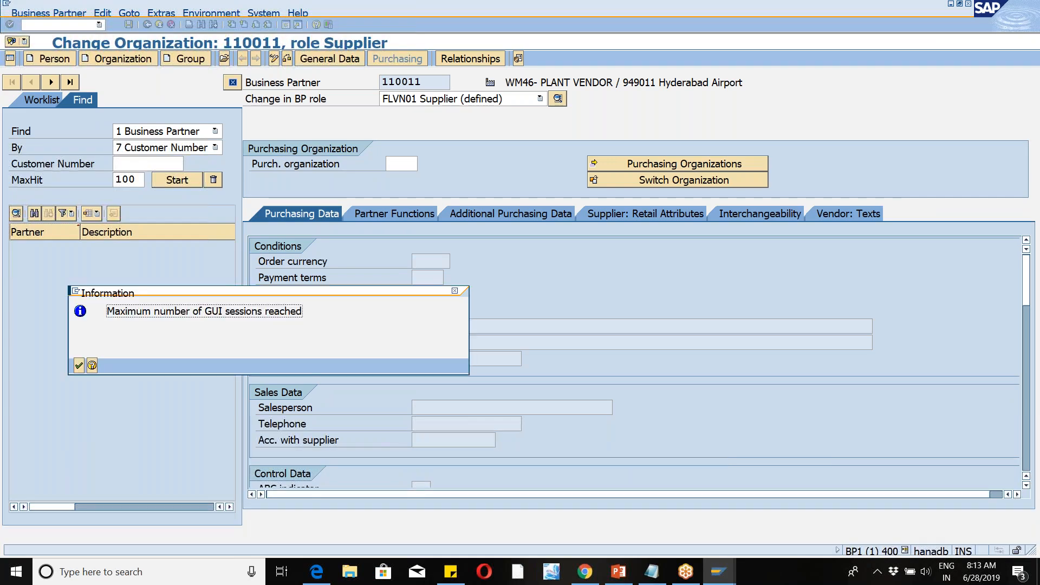
click(79, 366)
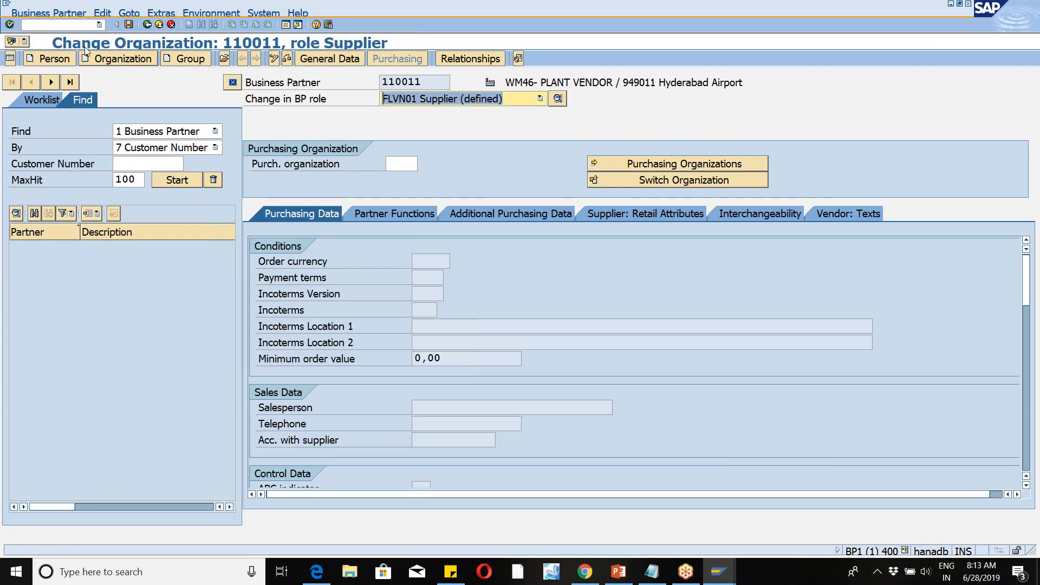
Step: Display the SAP Reference IMG through transaction SPRO, and return to the plant vendor business partner with transaction BP
text(/NSPRO)
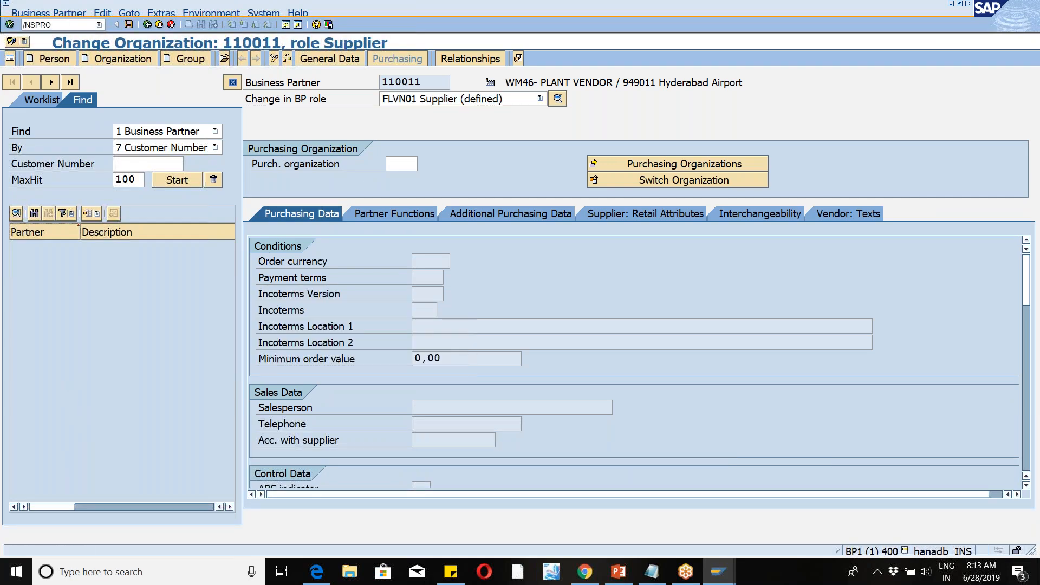
key(Return)
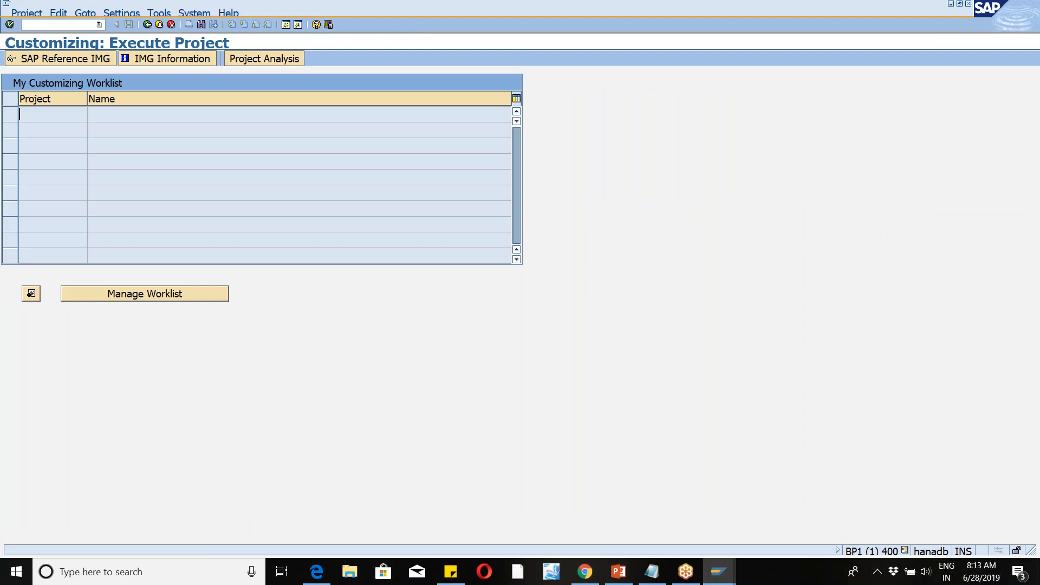
click(62, 61)
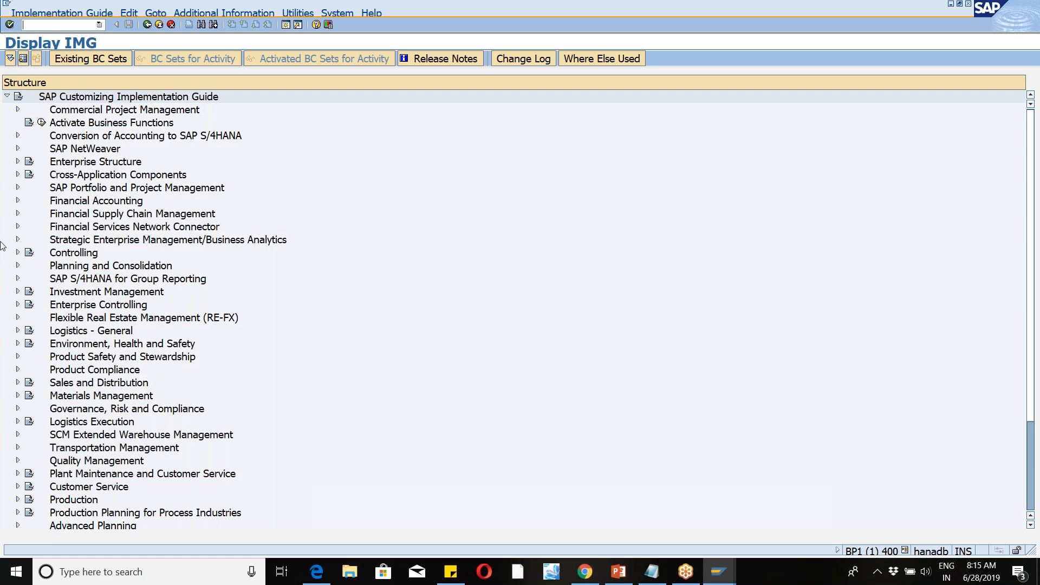
text(/nbp)
key(Return)
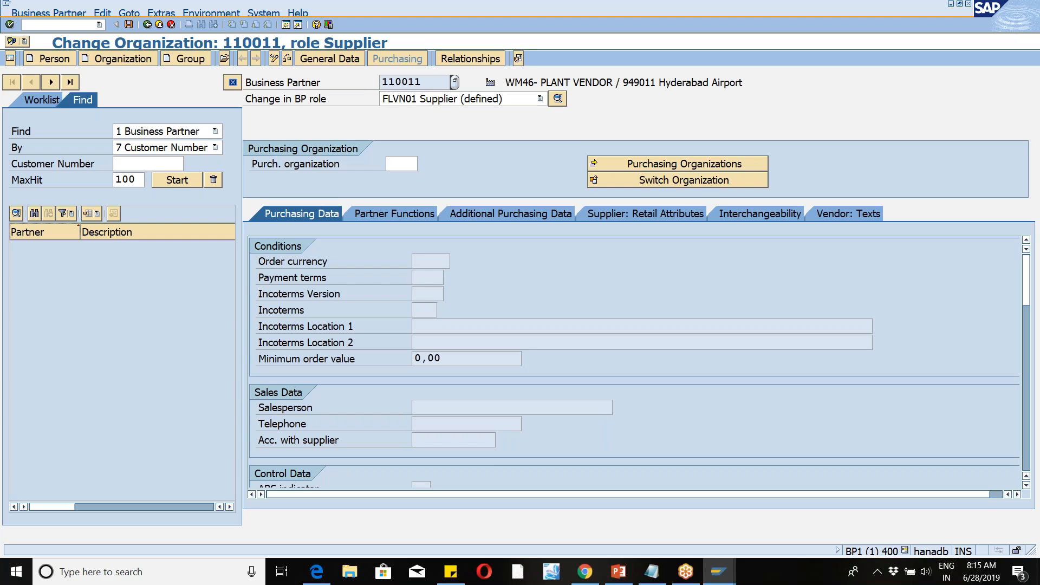
Step: View the BP roles available for the plant vendor business partner, keeping FLVN01 Supplier (defined)
click(430, 100)
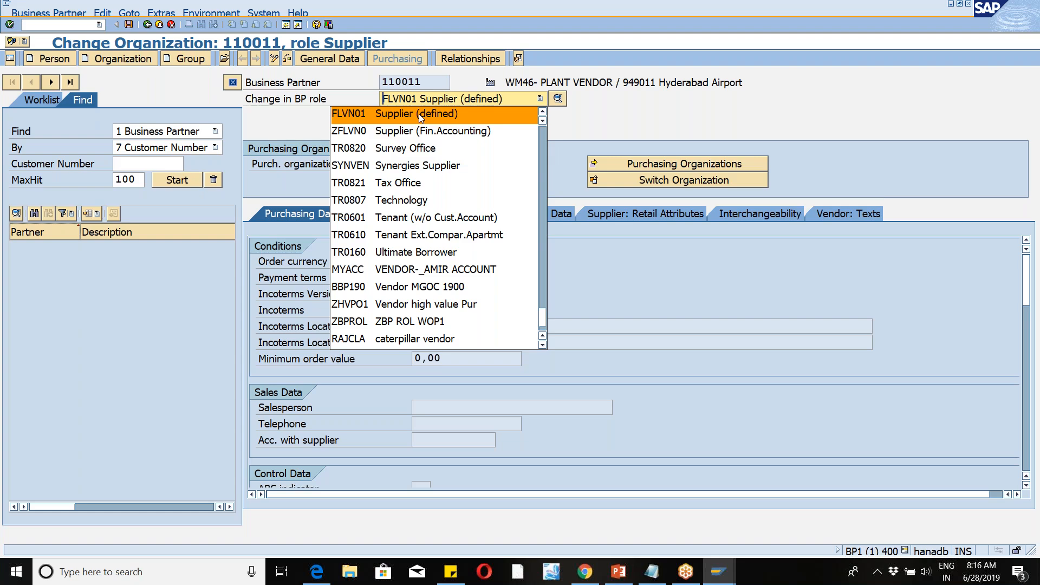
click(405, 113)
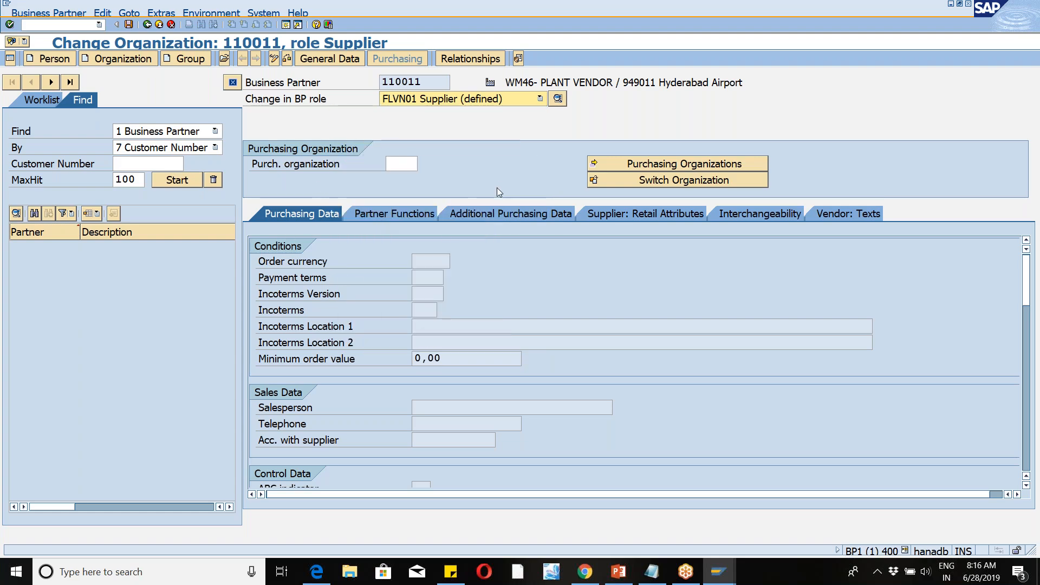
click(540, 98)
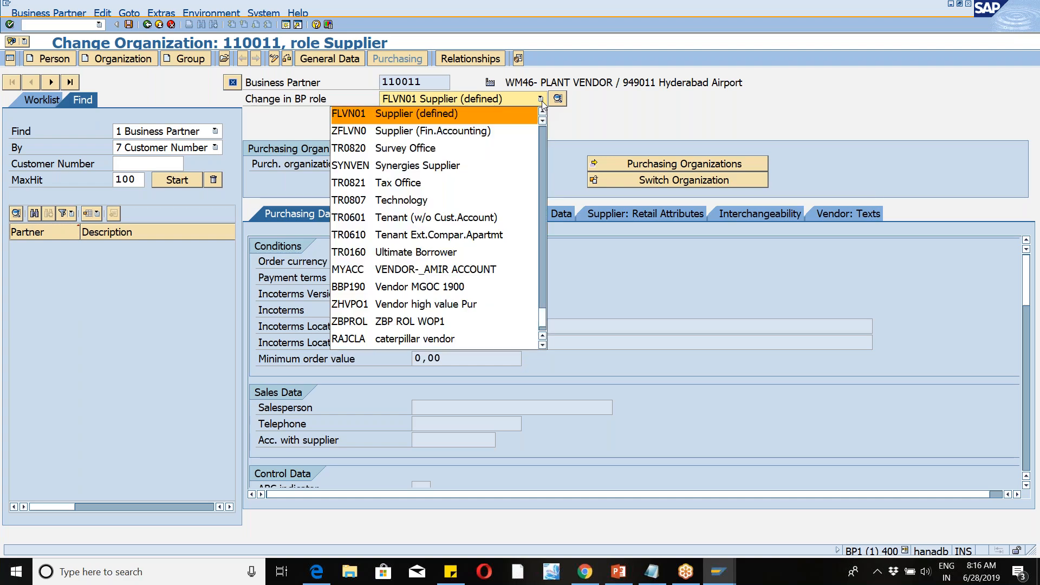
click(604, 132)
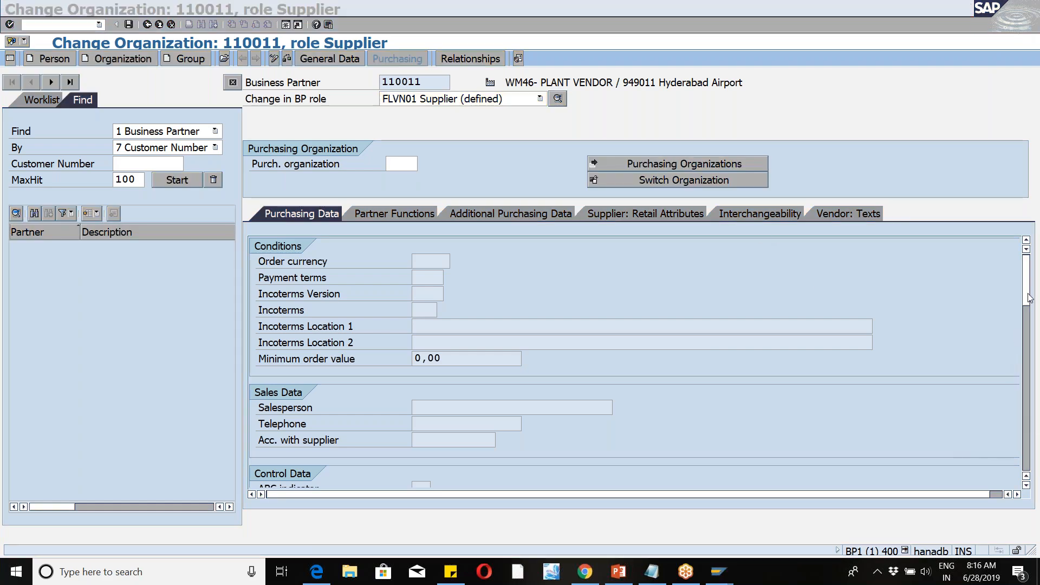
drag(1028, 287, 1007, 276)
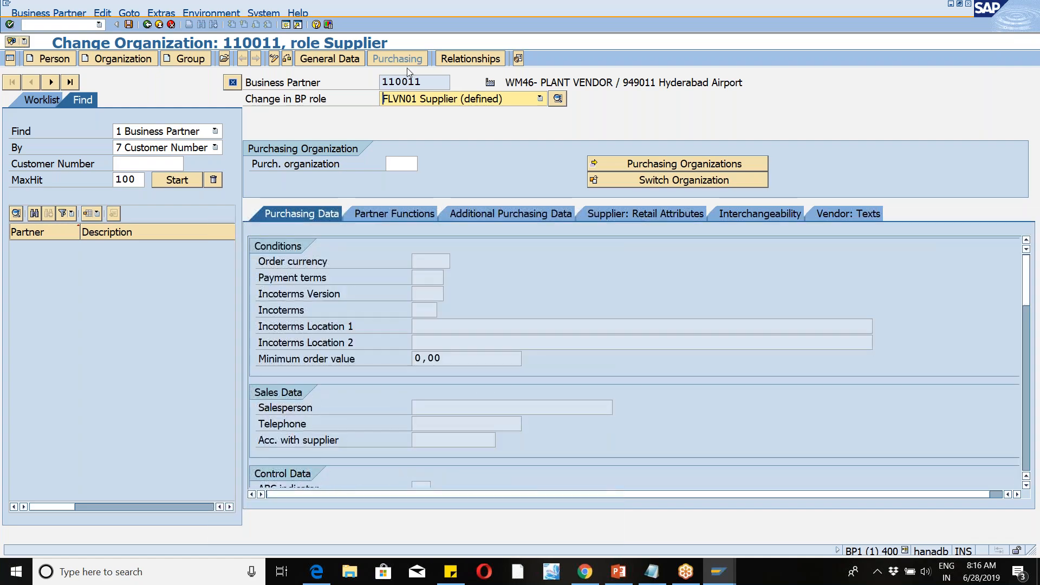
Step: Display the plant vendor's general data and examine its vendor number, account group and plant assignment
click(319, 56)
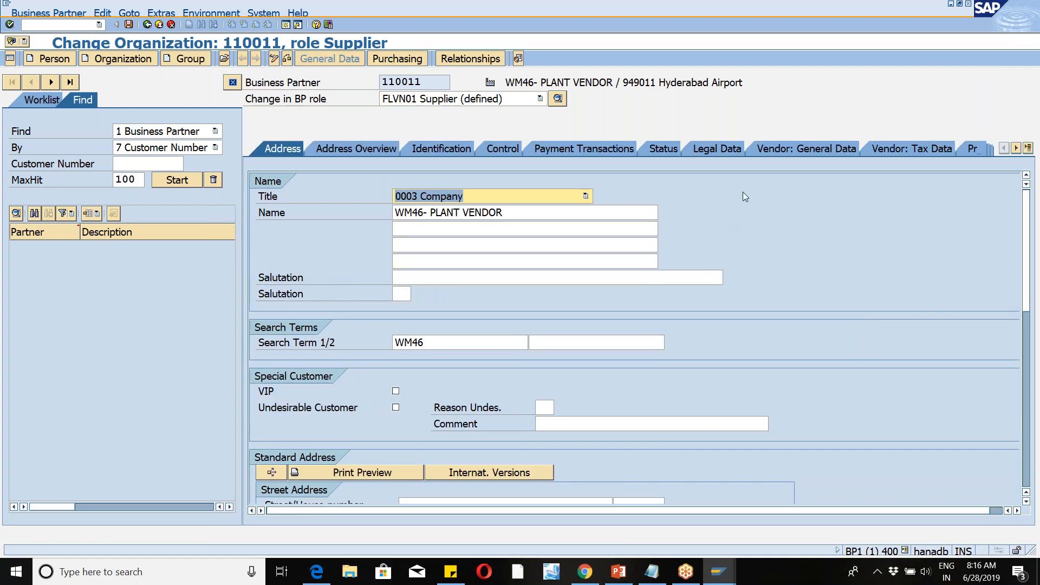
click(801, 150)
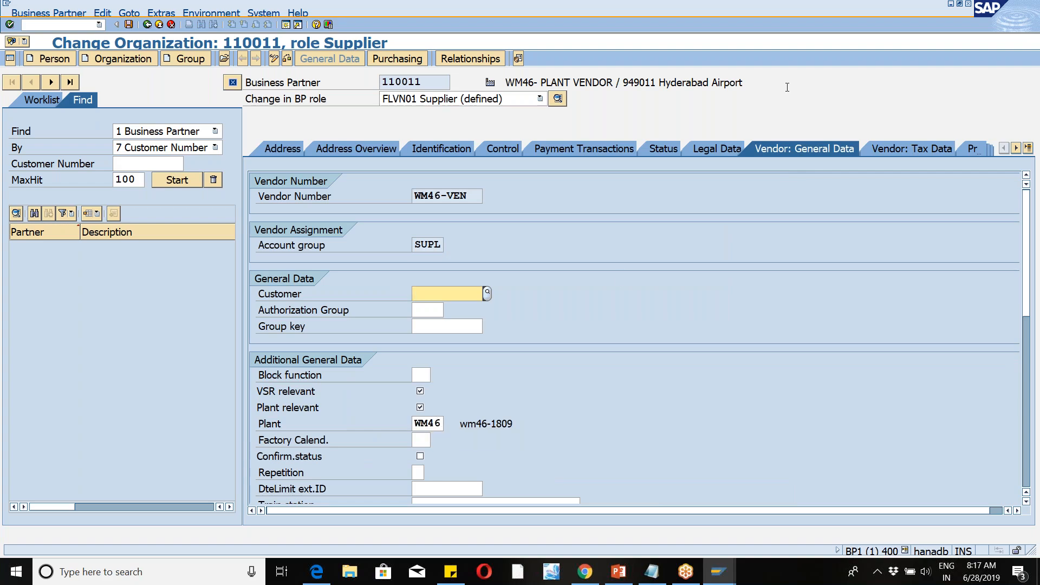
click(853, 18)
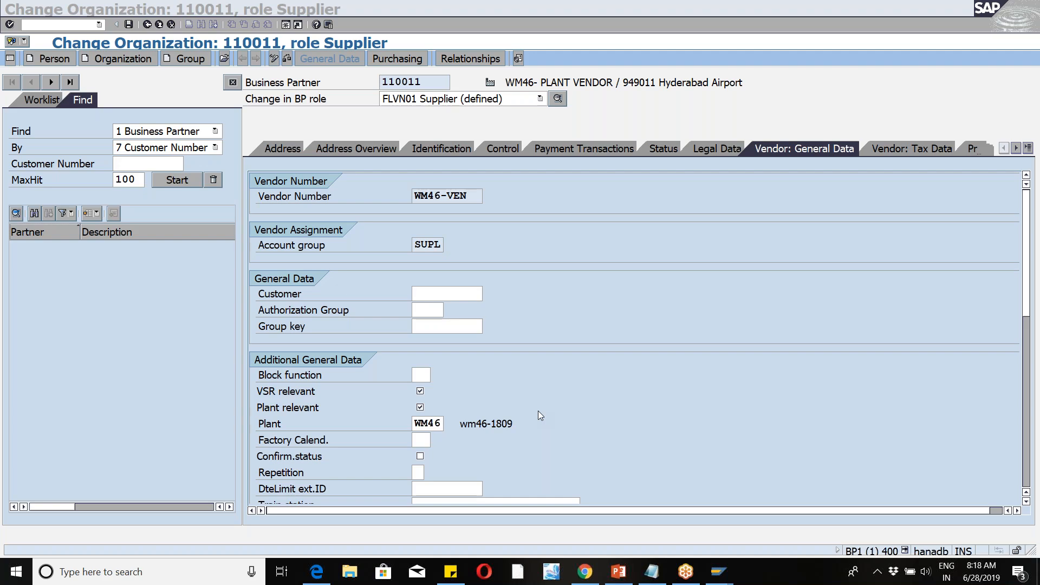
click(538, 411)
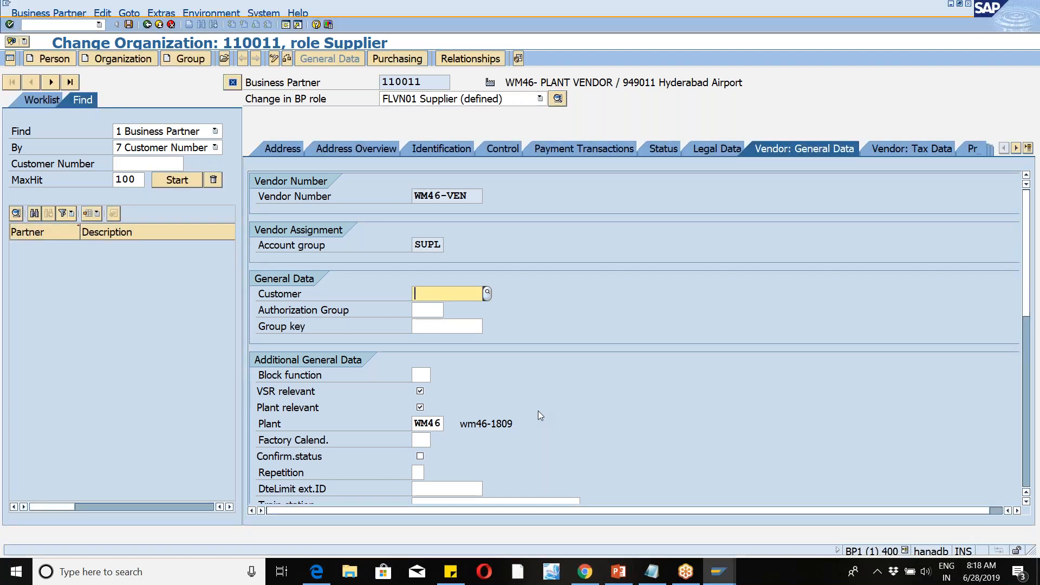
Step: Copy the plant vendor's business partner number and switch to the window with the new WM46 warehouse number/business partner assignment
click(82, 27)
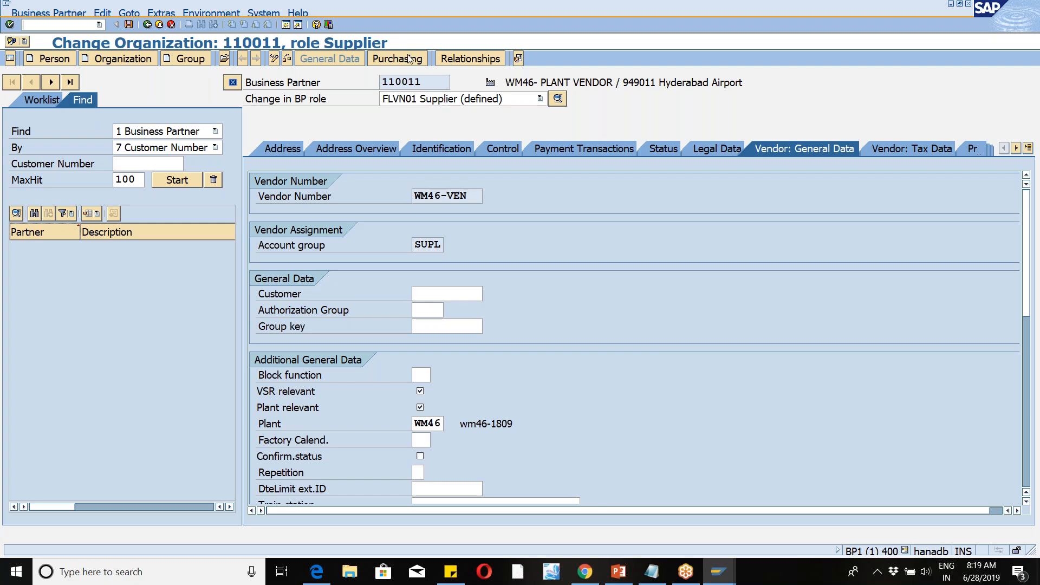
drag(422, 82, 380, 83)
key(ctrl+c)
click(288, 24)
click(79, 366)
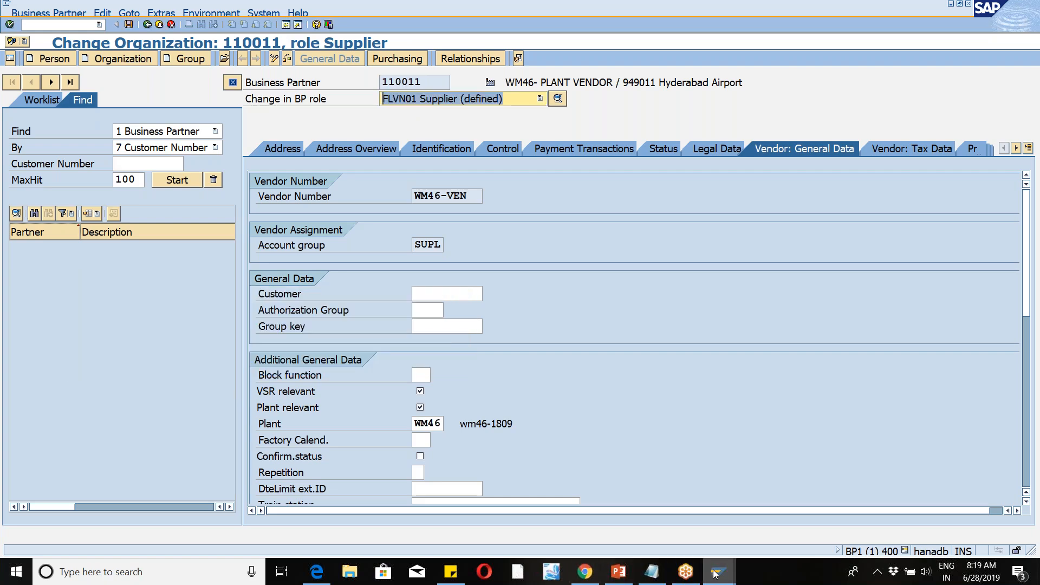
mouse_move(715, 573)
click(813, 515)
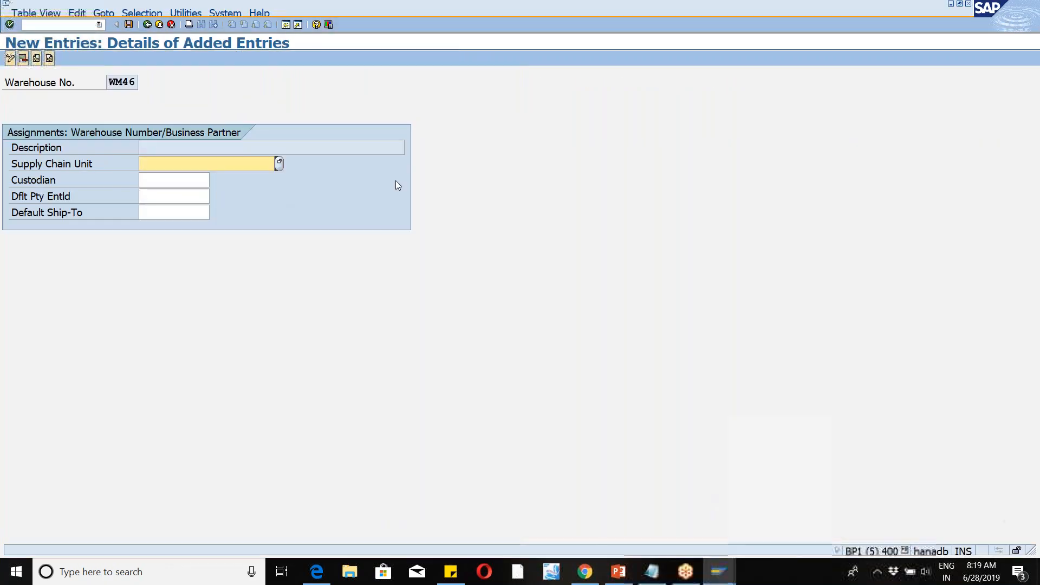
Step: Enter the plant vendor's business partner number as Custodian and as default party entitled in the WM46 assignment
click(162, 180)
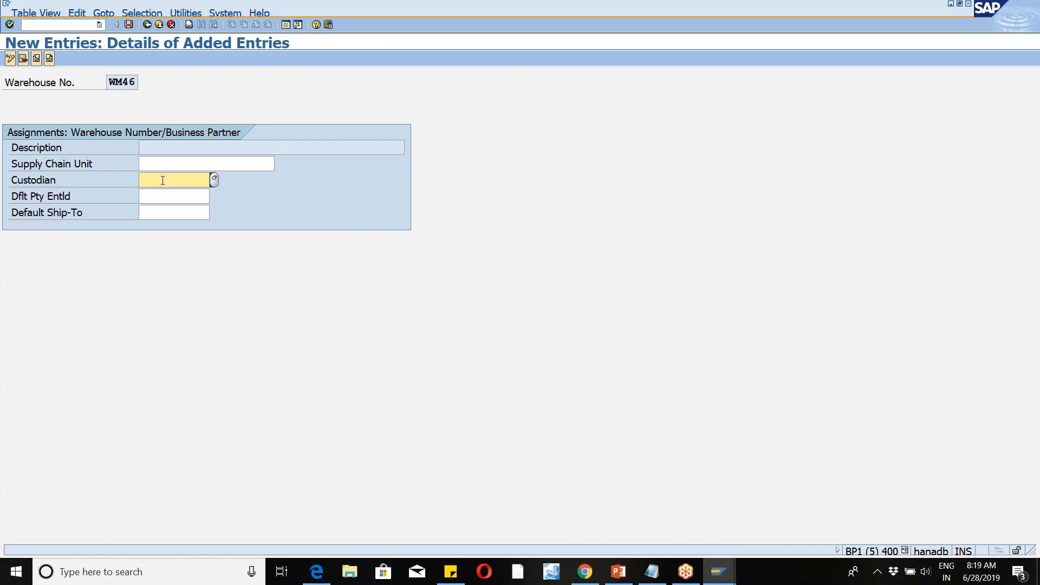
text(110011)
click(156, 195)
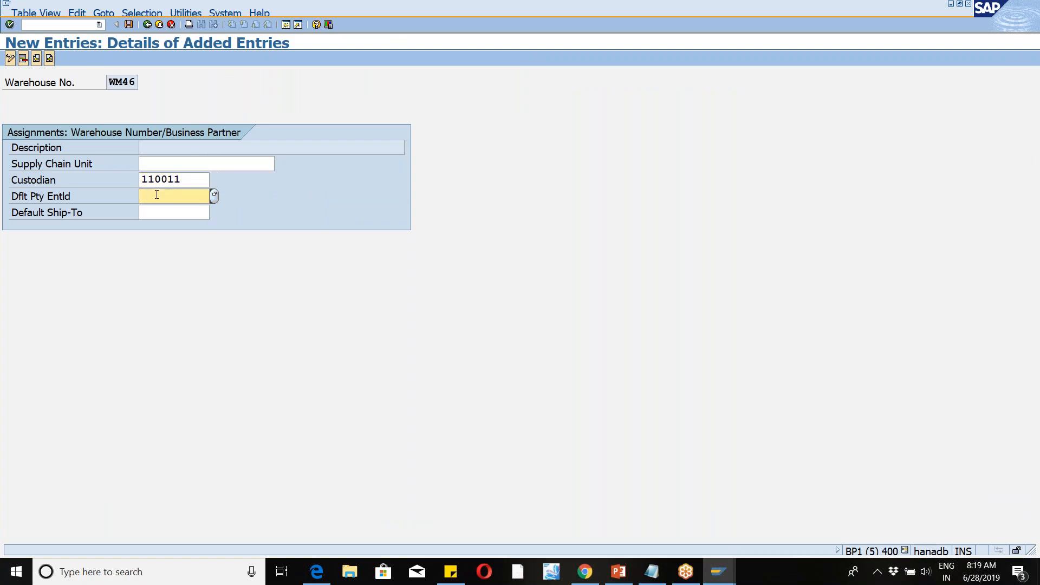
text(110011)
Step: Switch to Notepad, add a "bp -------------------" line below "cfm1 , cfm2", and minimize the notes
click(651, 571)
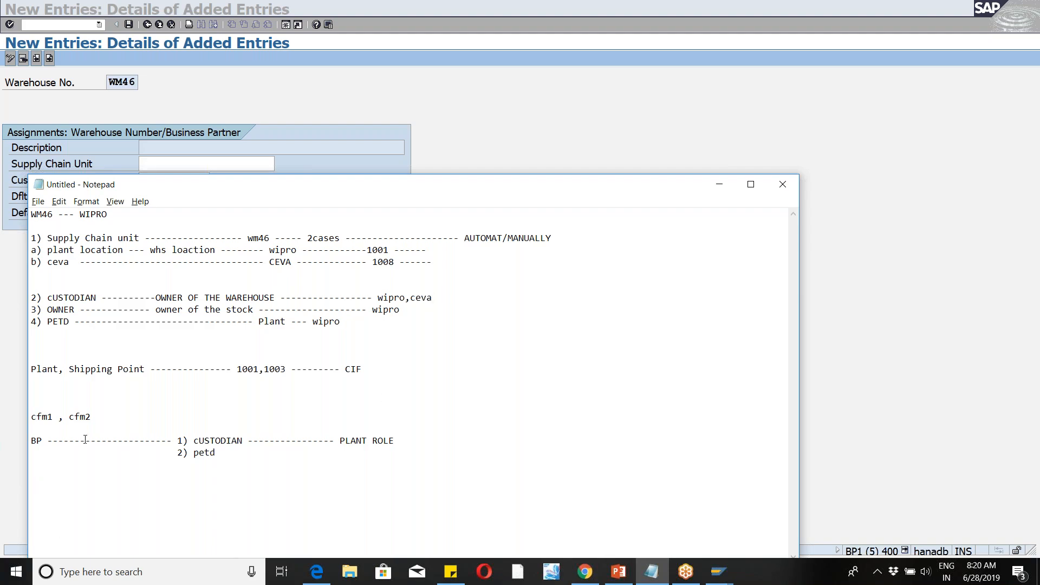
key(Return)
text(bp -------------------)
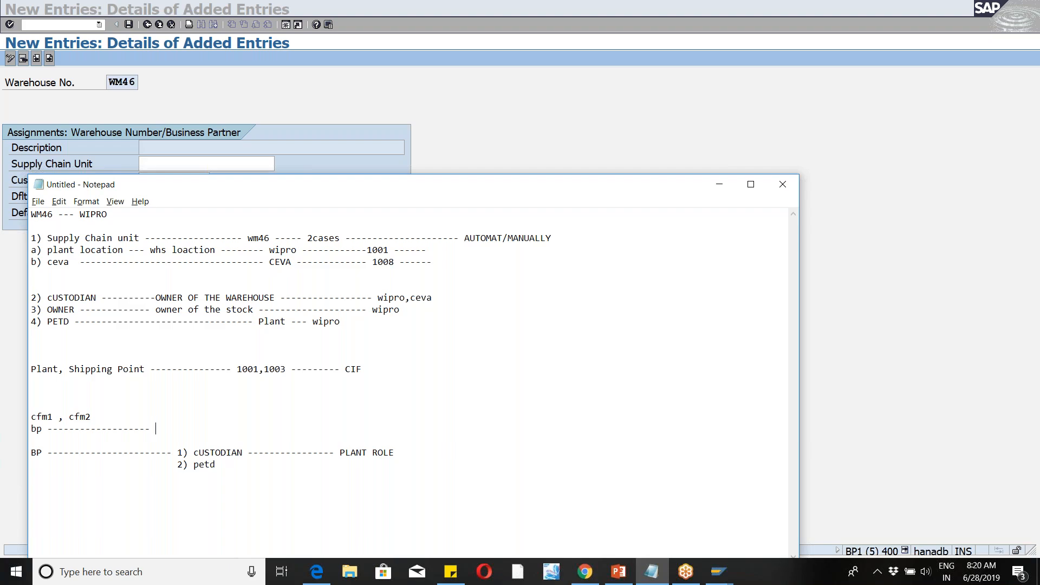
click(718, 184)
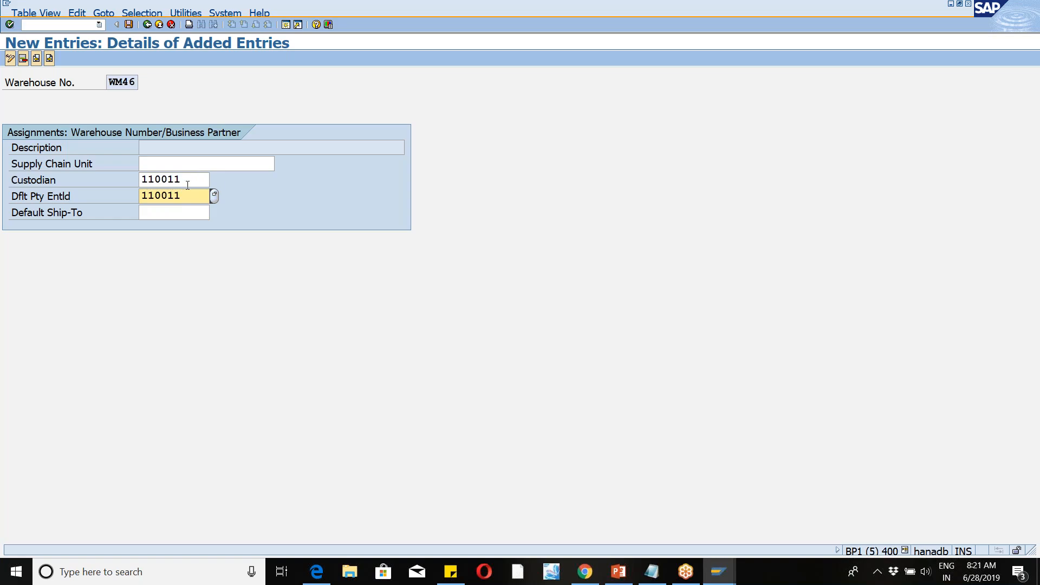
Step: Try to open another session, and enter wm46 as the Supply Chain Unit of the new assignment
click(188, 184)
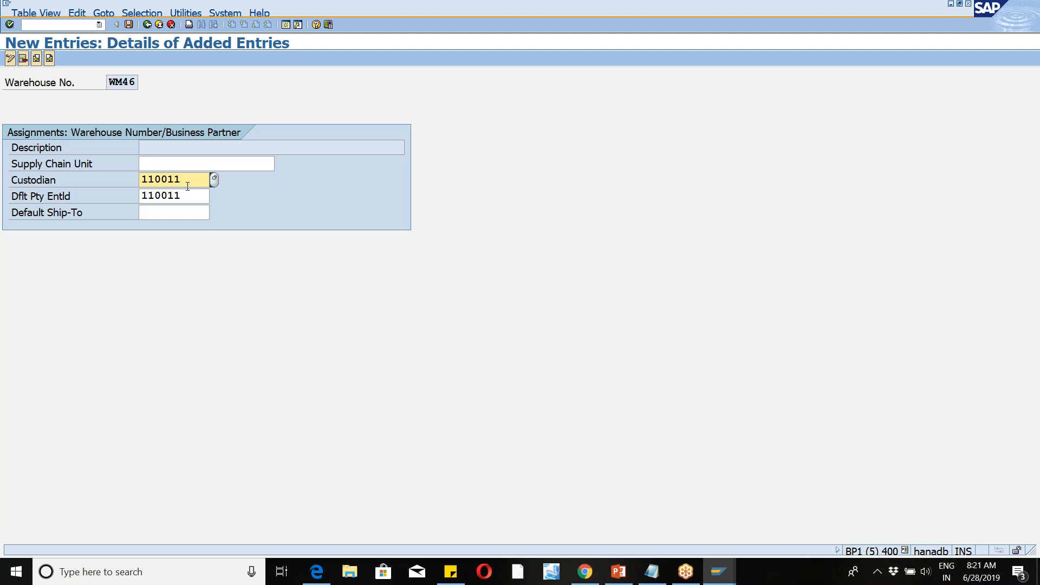
click(285, 31)
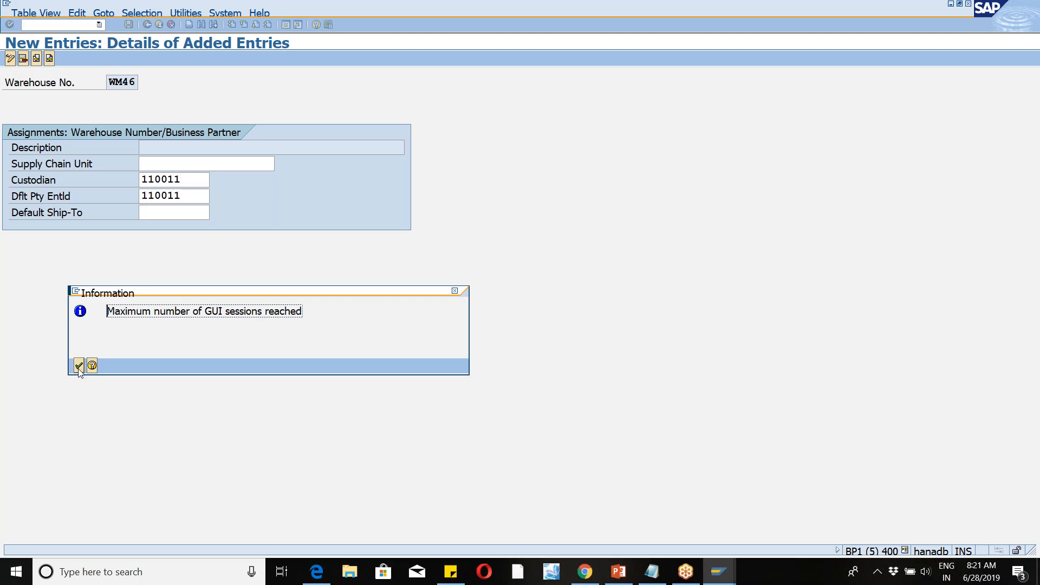
click(454, 293)
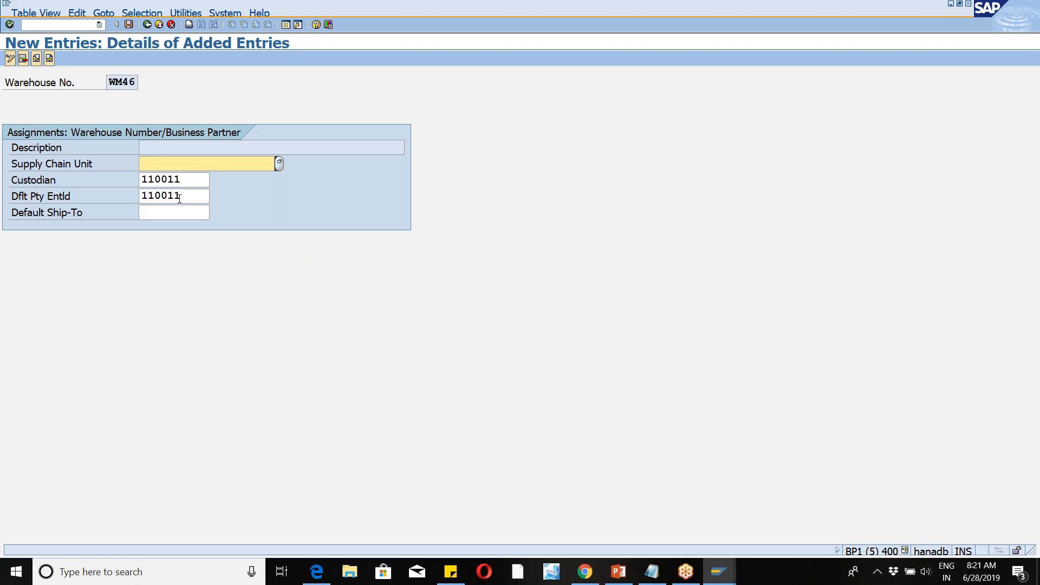
text(wm46)
key(Return)
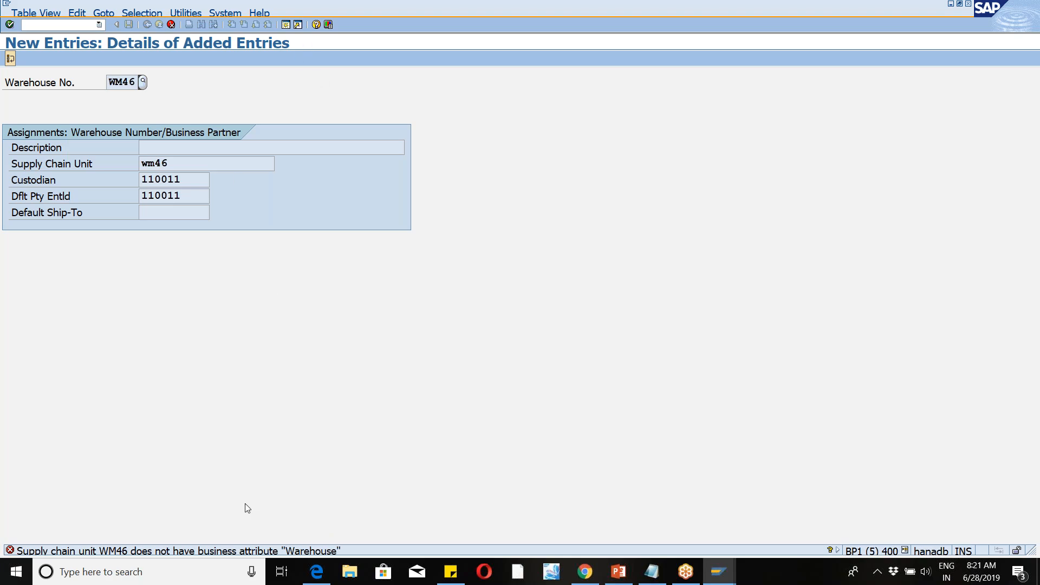
Step: Try another session again, switch to the ERP plant storage location mapping window, and start transaction /n/scmb/scumain there
click(284, 27)
click(77, 369)
click(716, 572)
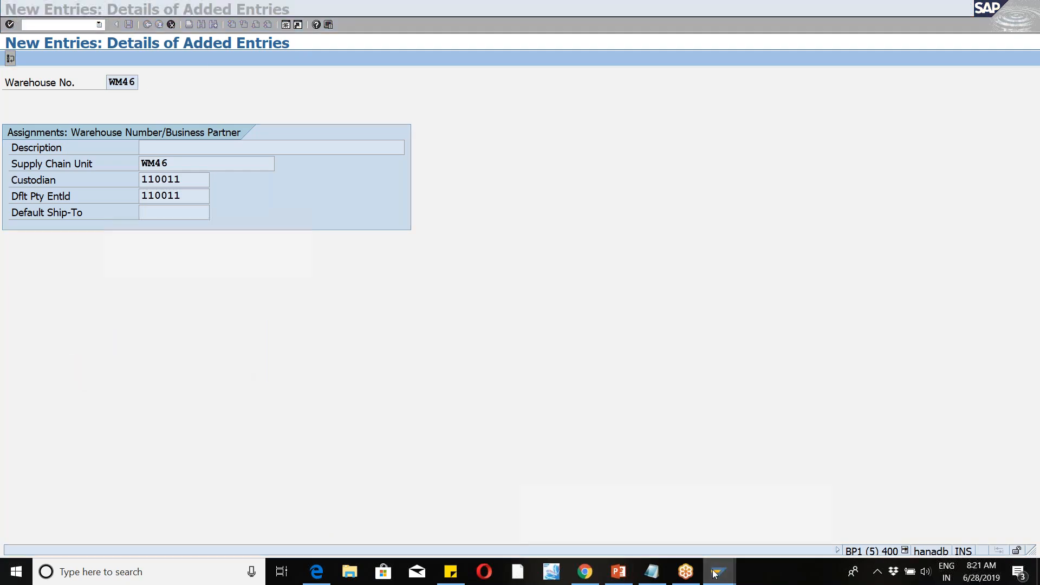
click(672, 515)
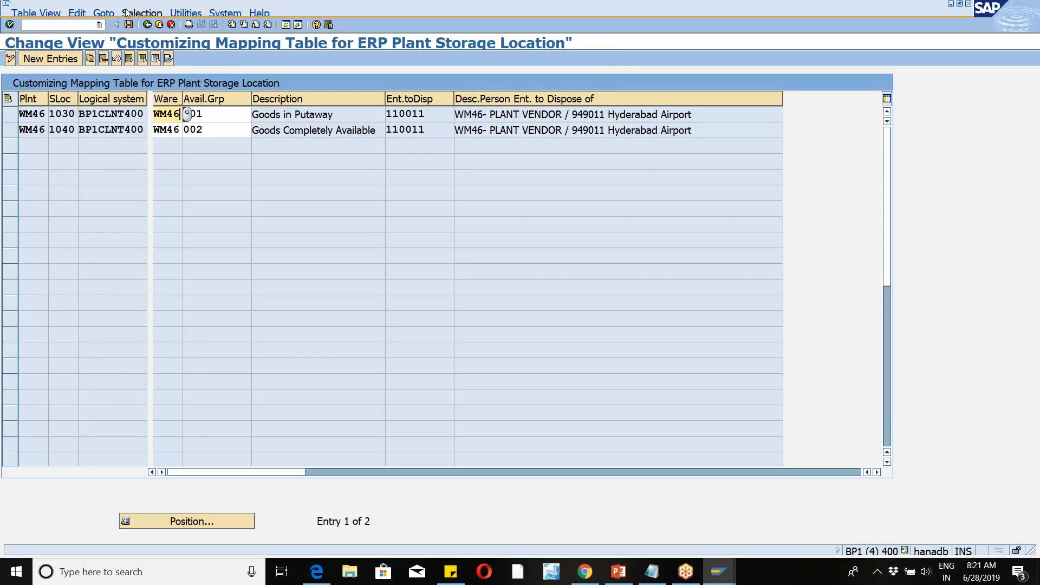
click(100, 25)
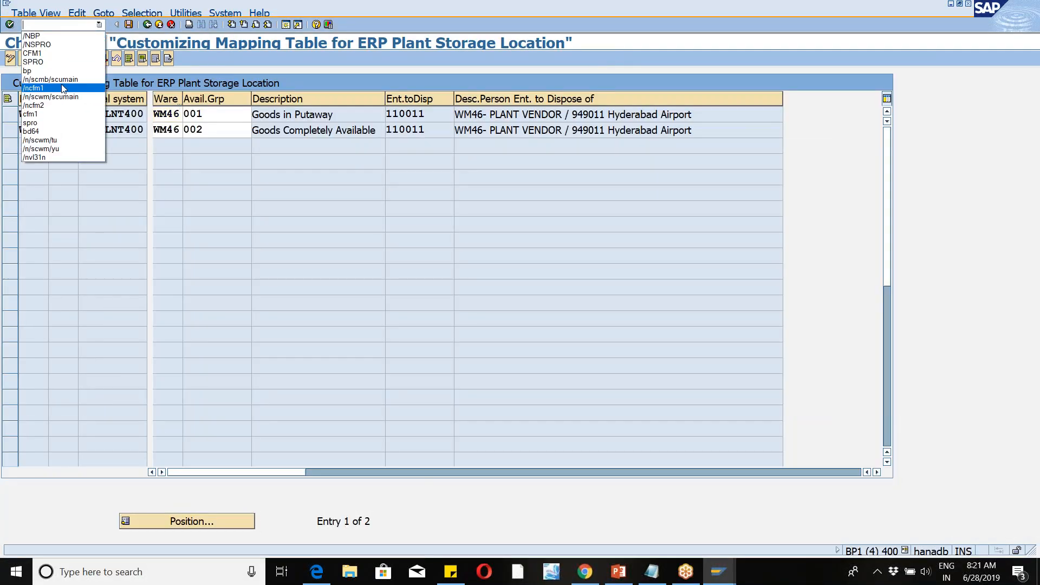
click(61, 85)
click(99, 25)
click(67, 88)
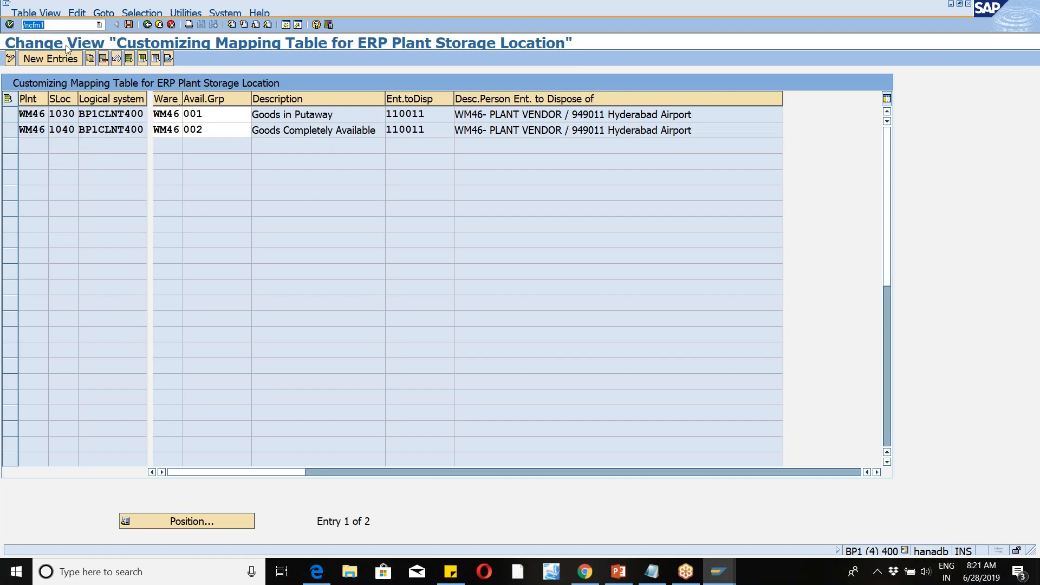
click(99, 25)
click(69, 80)
key(Return)
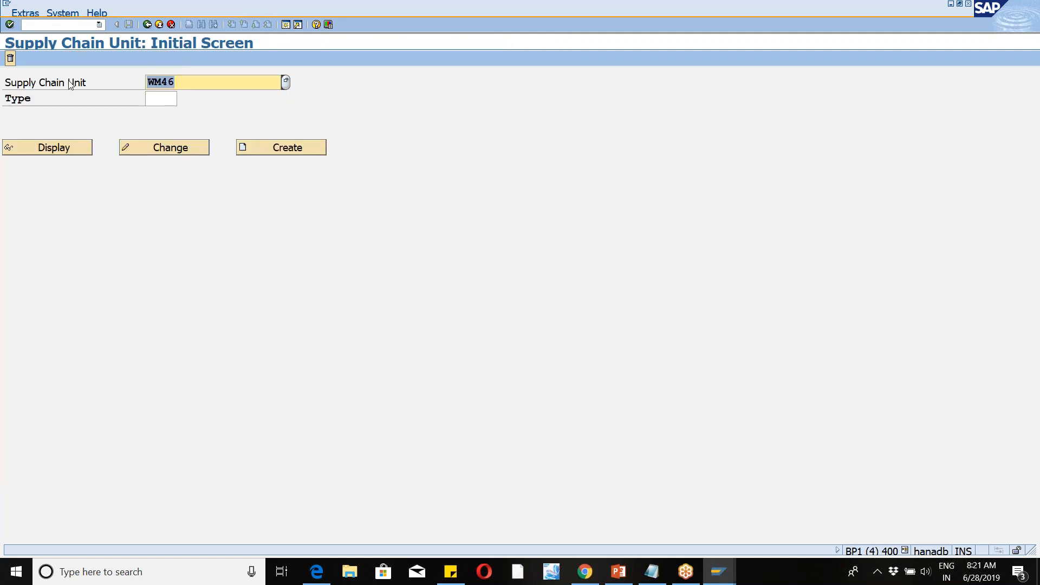
Step: Open supply chain unit WM46 for changing, add the INV (WAREHOUSE) alternative business attribute, and save it
click(148, 150)
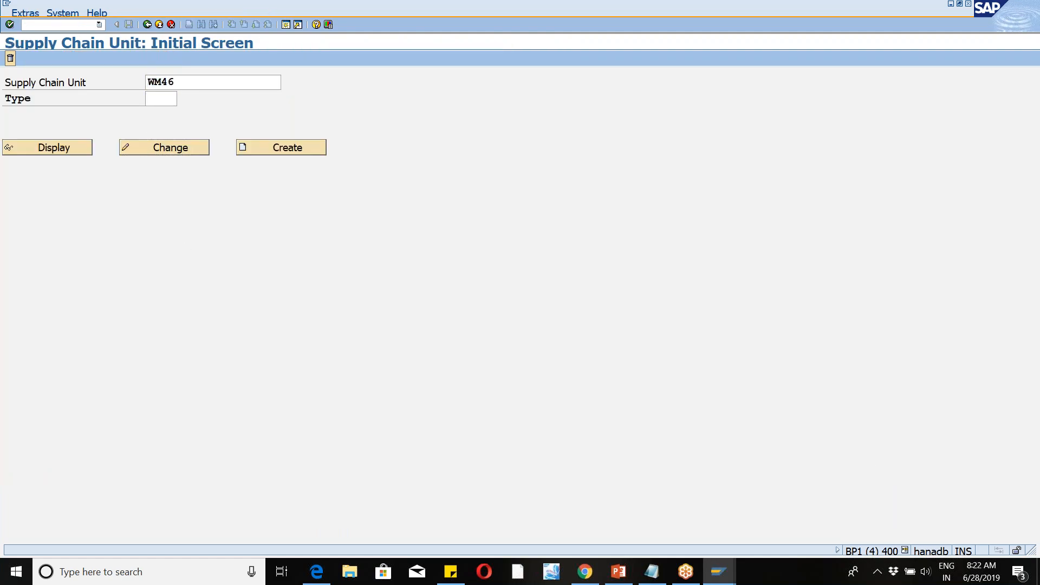
click(175, 135)
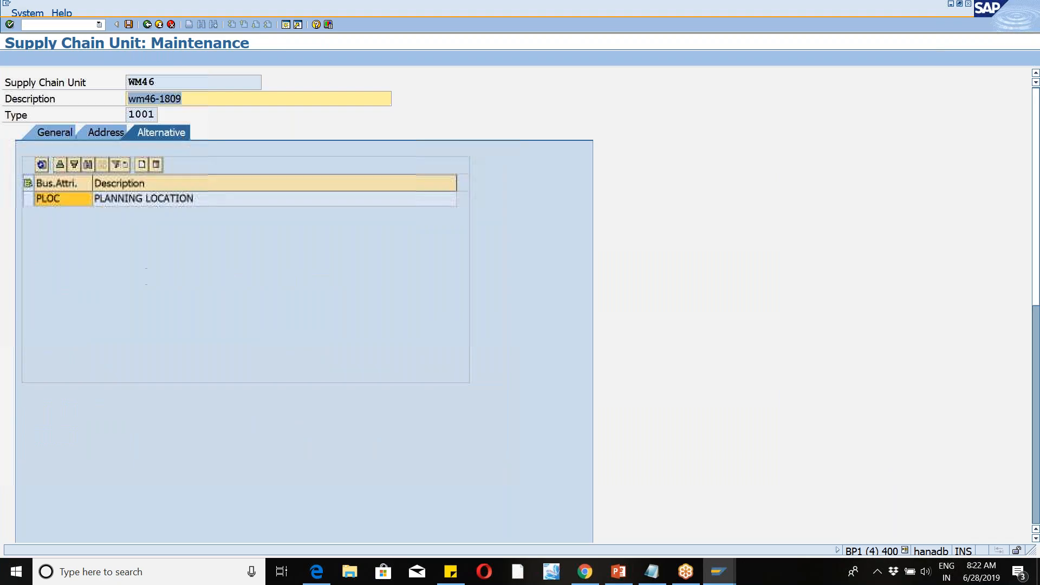
click(141, 164)
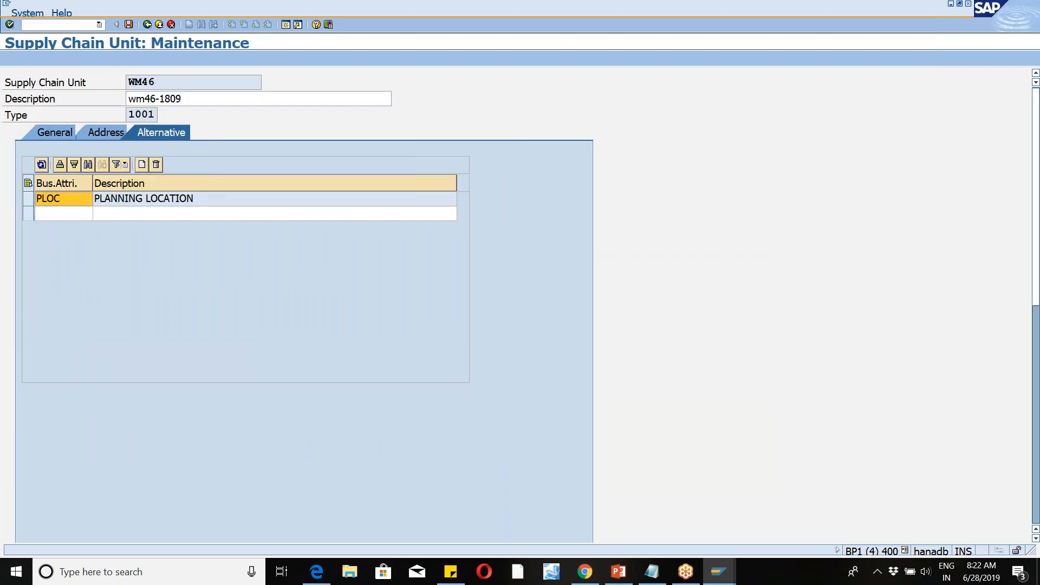
click(45, 220)
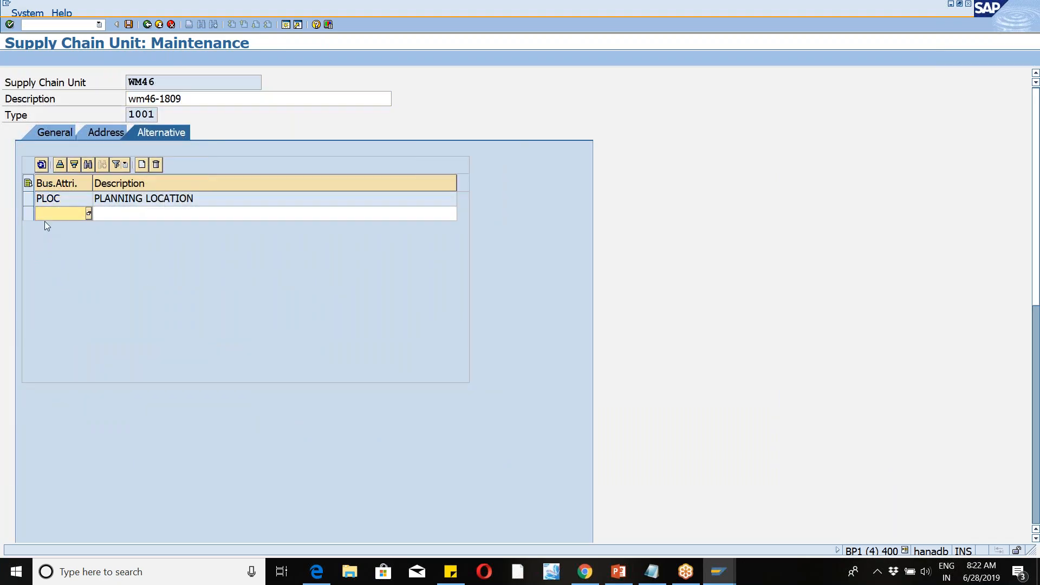
click(88, 213)
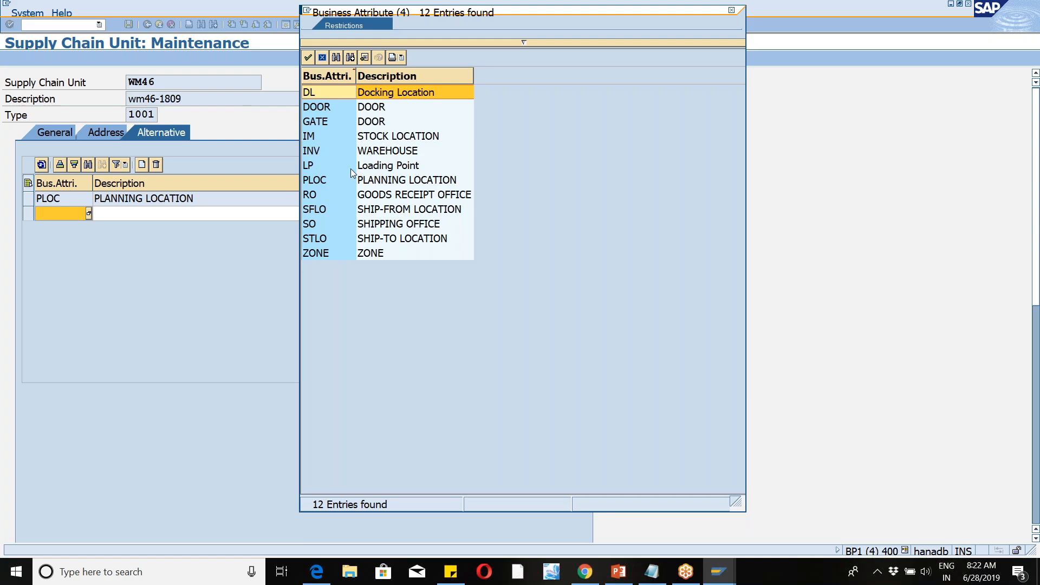
double_click(316, 150)
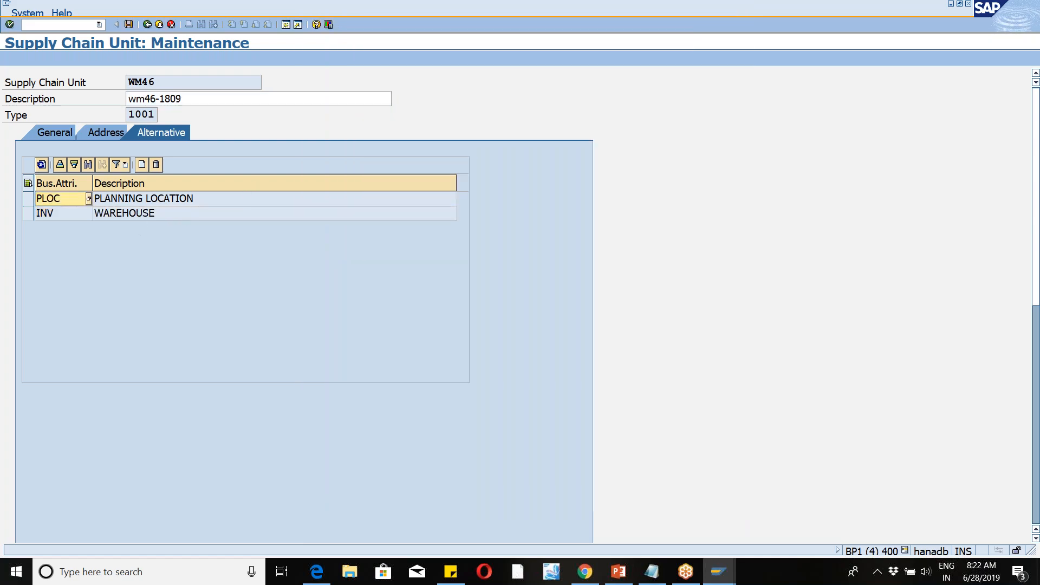
click(128, 25)
key(F3)
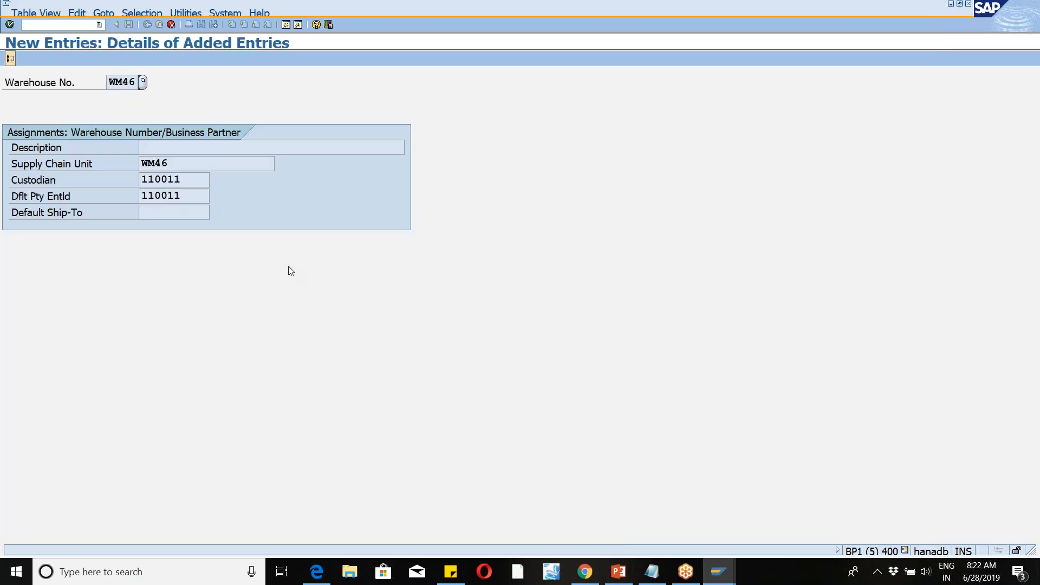
Step: Try to validate the pending WM46 warehouse assignment again, and discard the unsaved entry
key(Return)
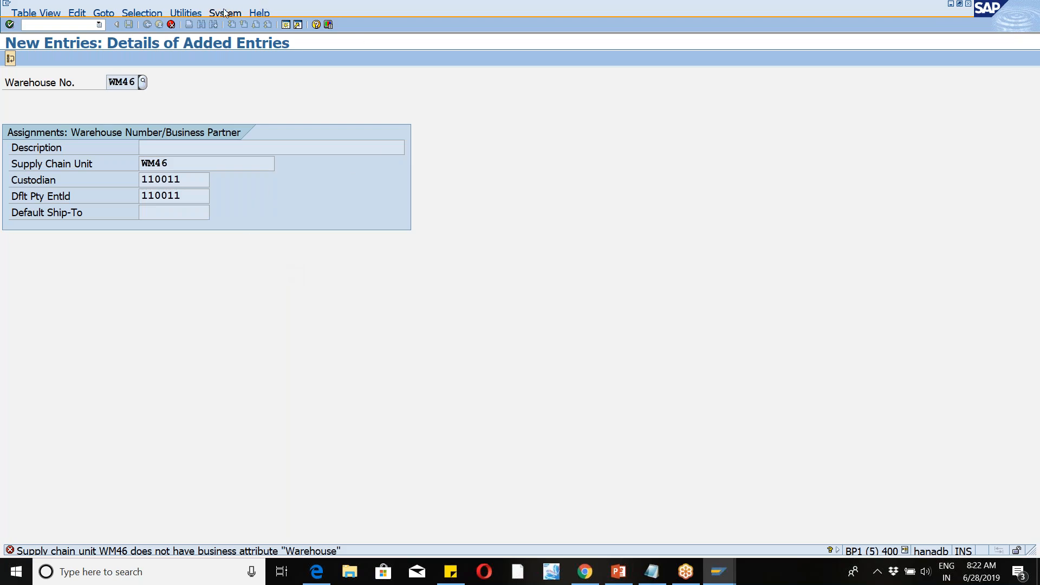
click(172, 24)
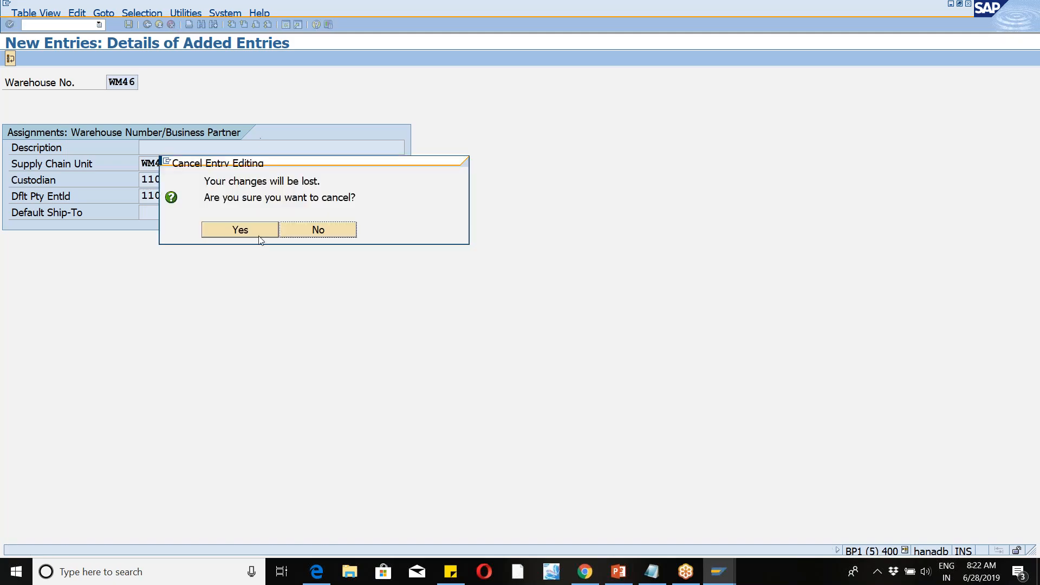
click(240, 230)
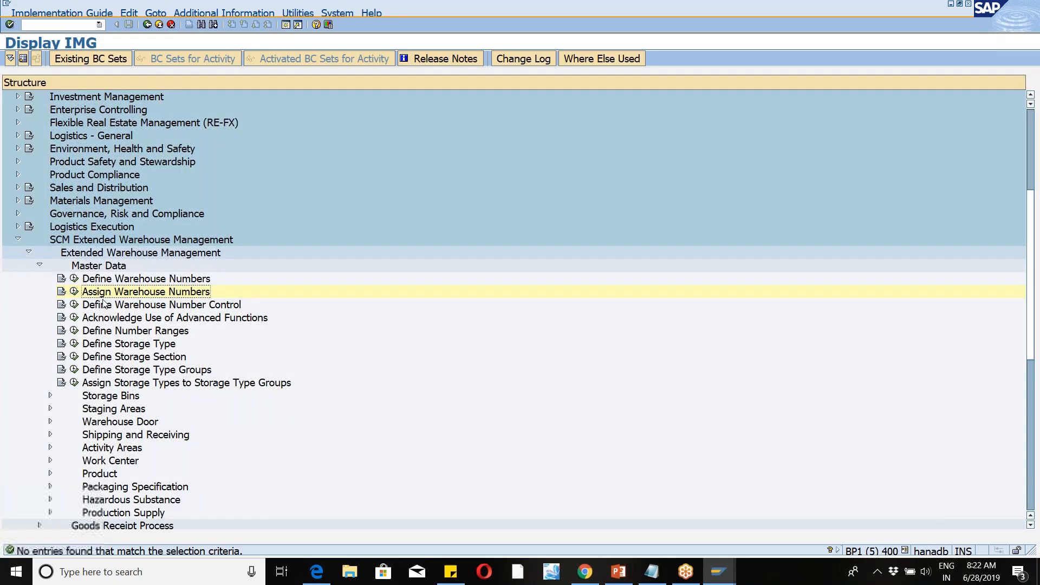
Step: Reopen Assign Warehouse Numbers for WM46 and try a new entry with supply chain unit wm46 and the plant vendor's business partner number as Custodian
click(73, 291)
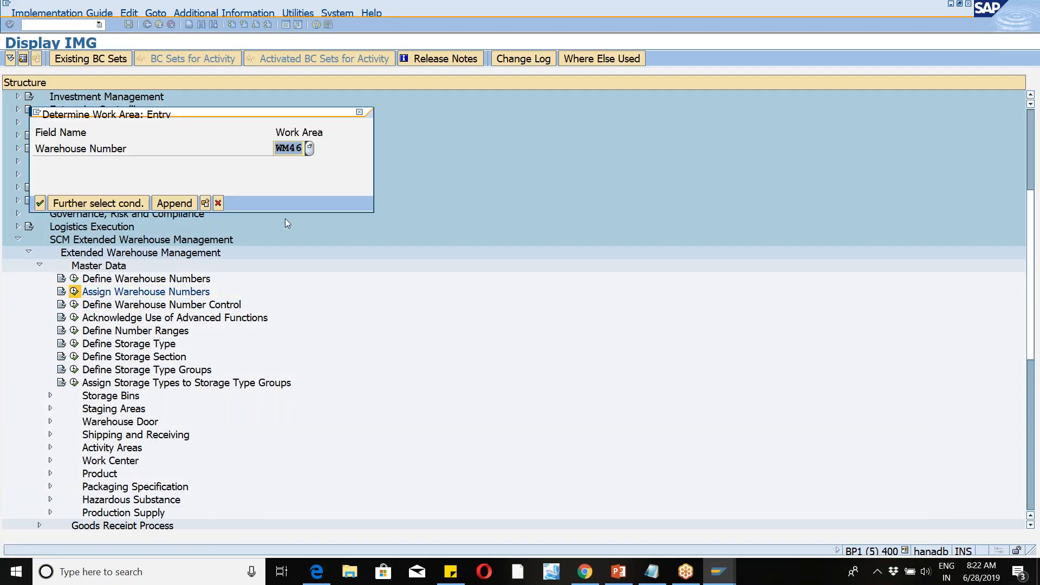
click(44, 206)
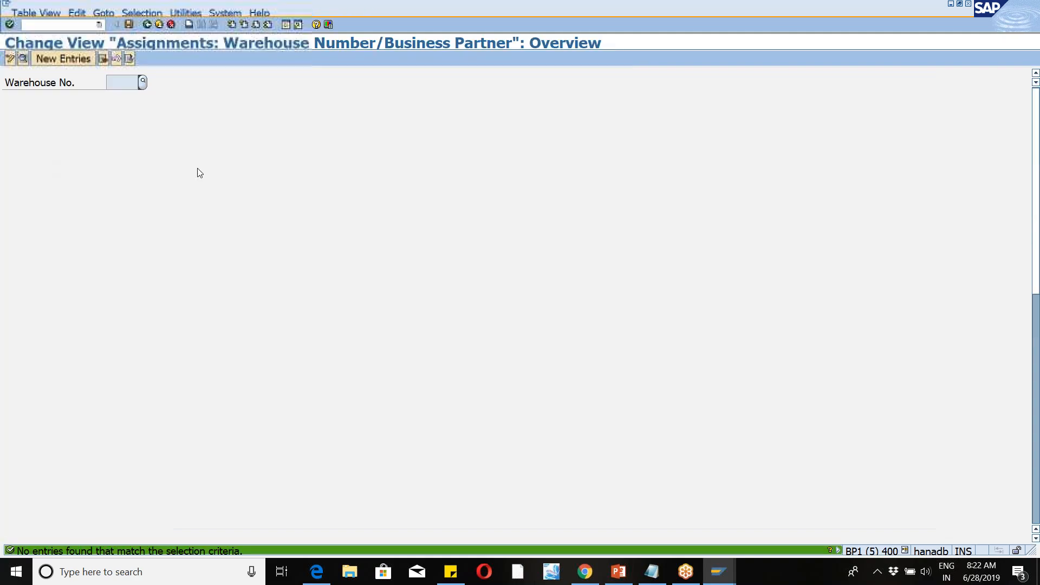
click(68, 63)
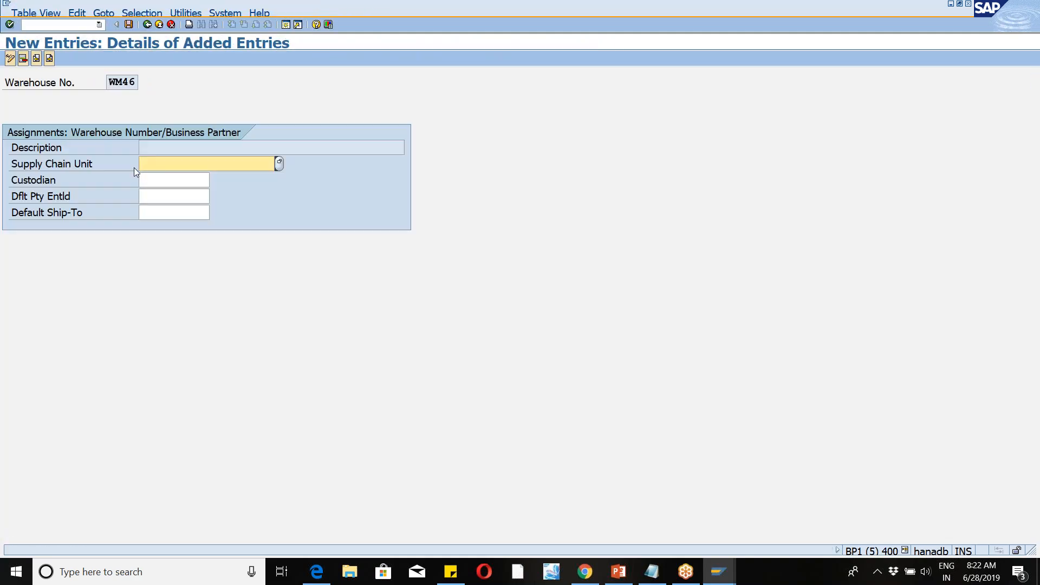
text(wm46)
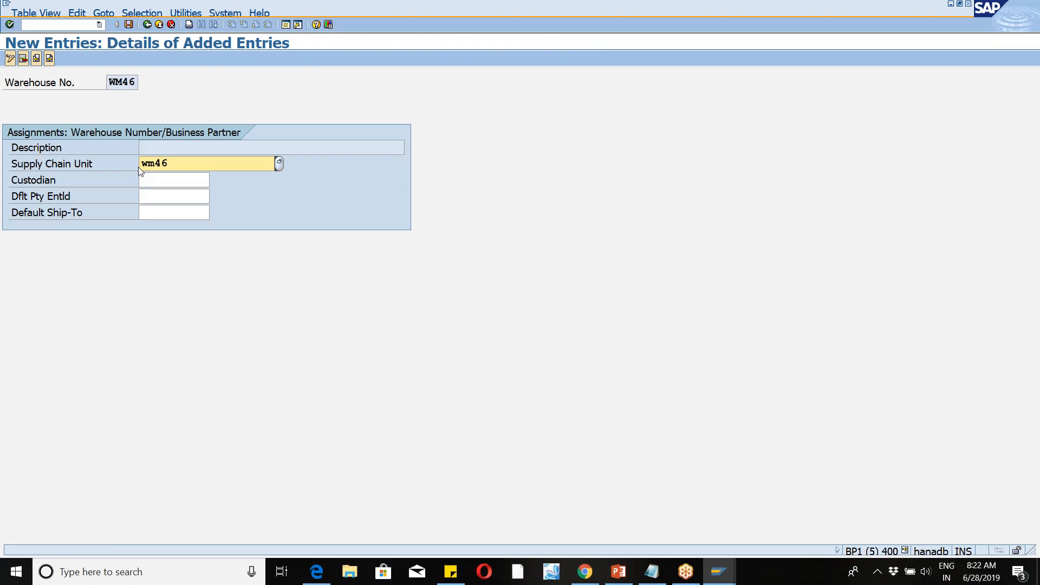
key(Tab)
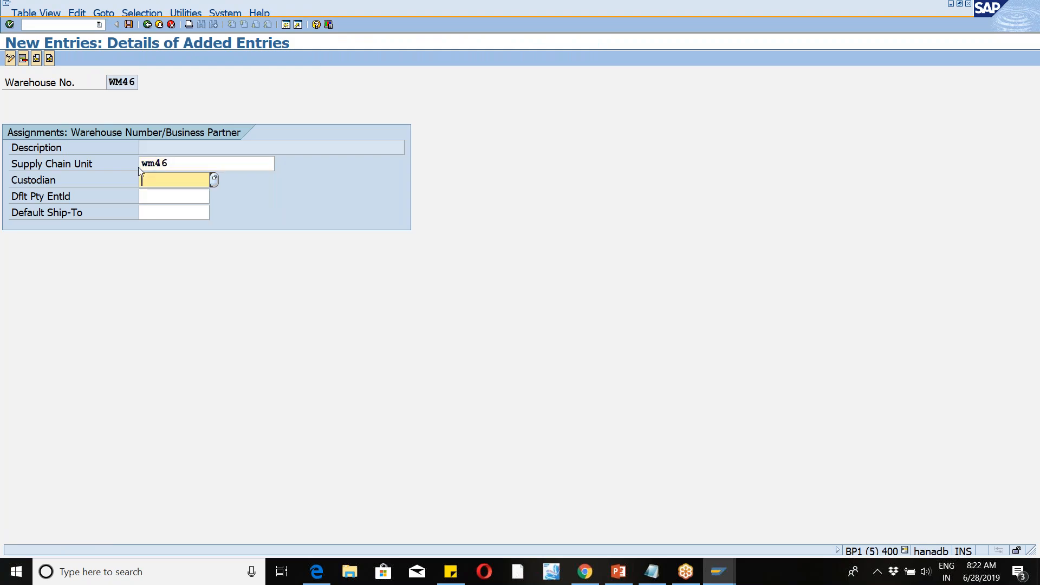
text(110011)
key(Down)
key(Return)
key(Tab)
key(Tab)
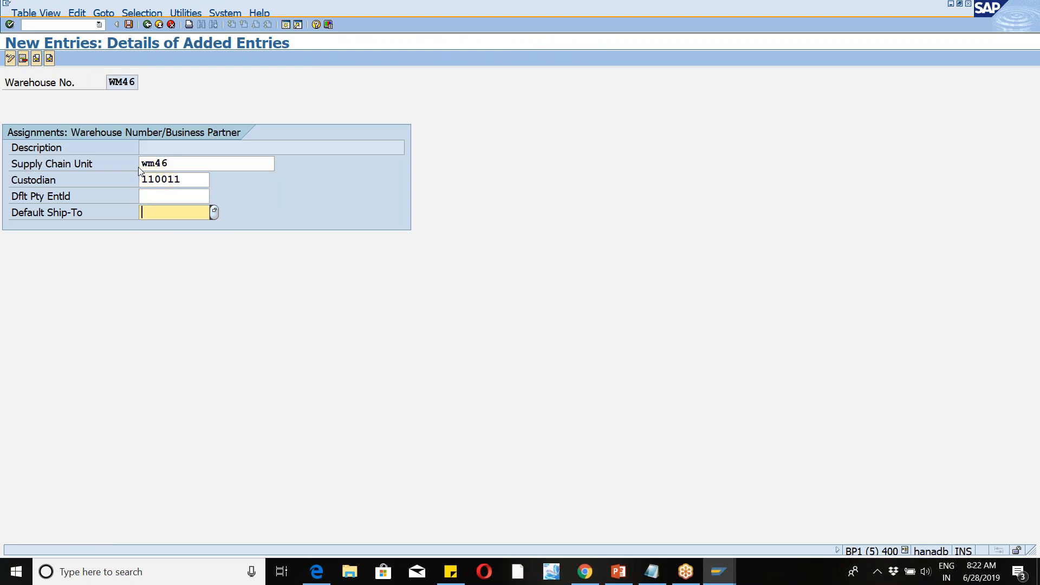
key(Return)
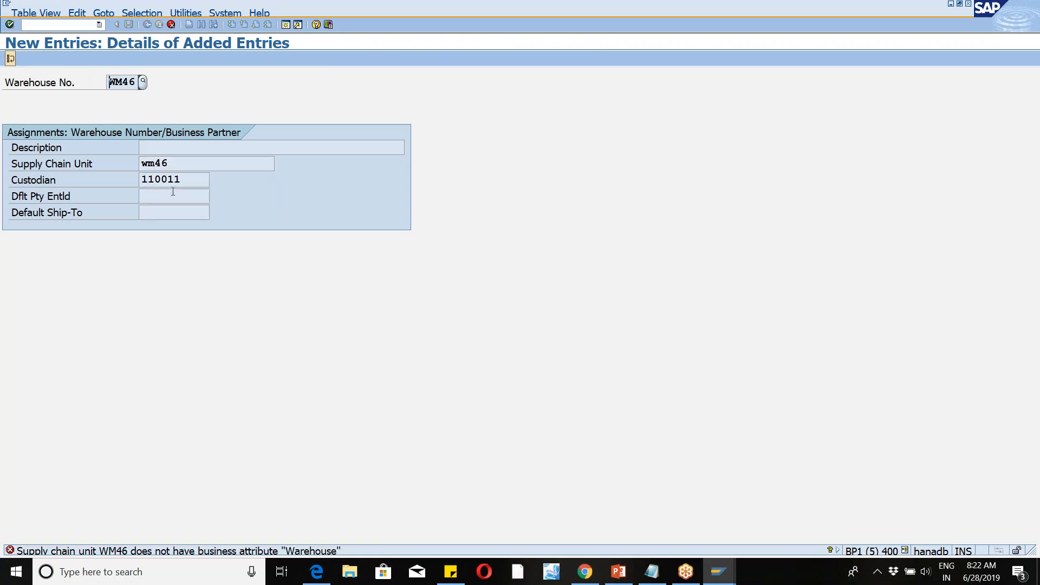
Step: Leave the current SAP session and log on again to the s4 system with the user name and account password
click(51, 25)
text(/no)
key(Return)
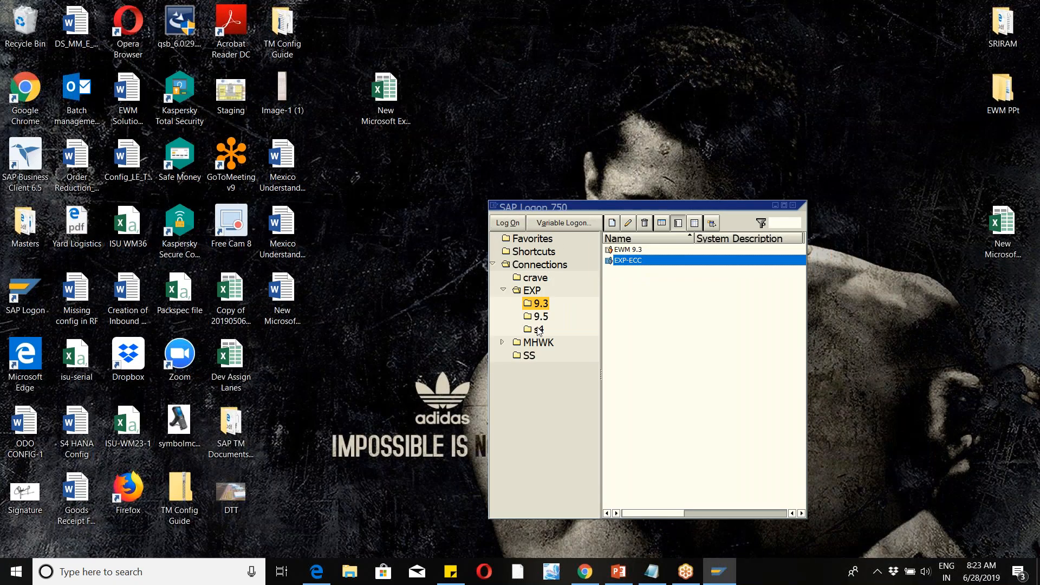
click(538, 329)
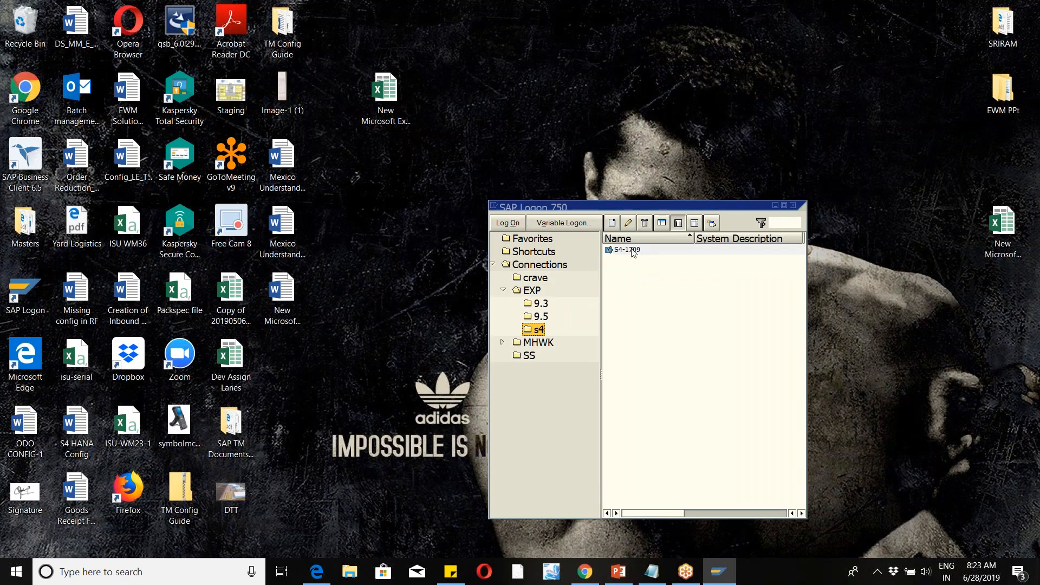
click(630, 251)
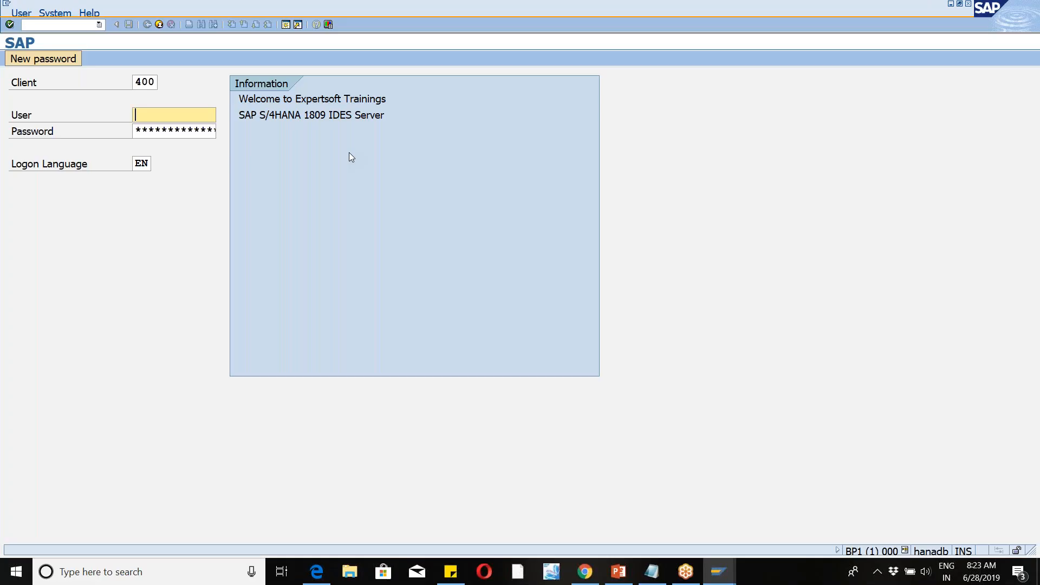
text(s)
key(Down)
key(Tab)
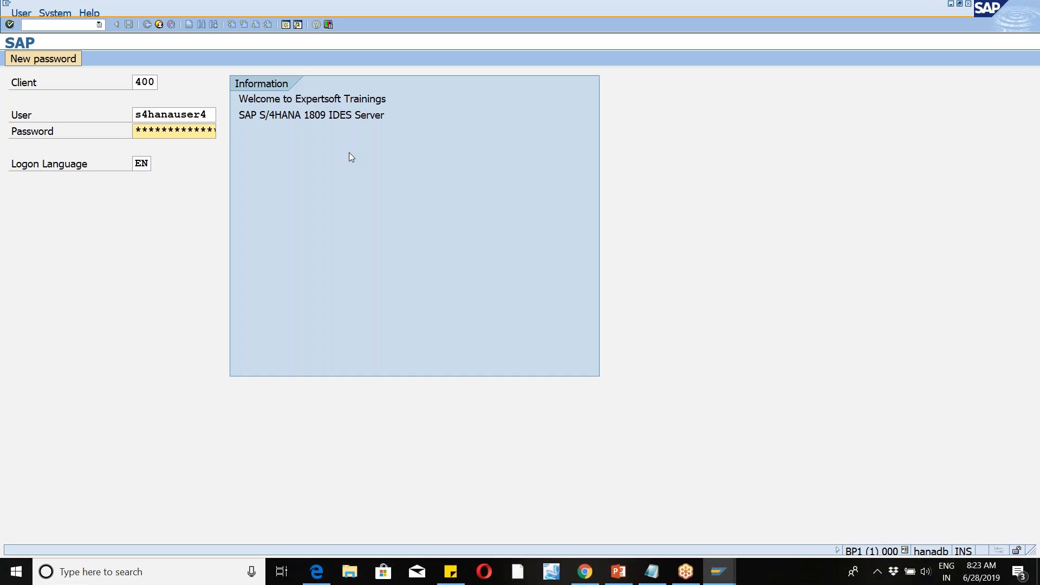
key(Return)
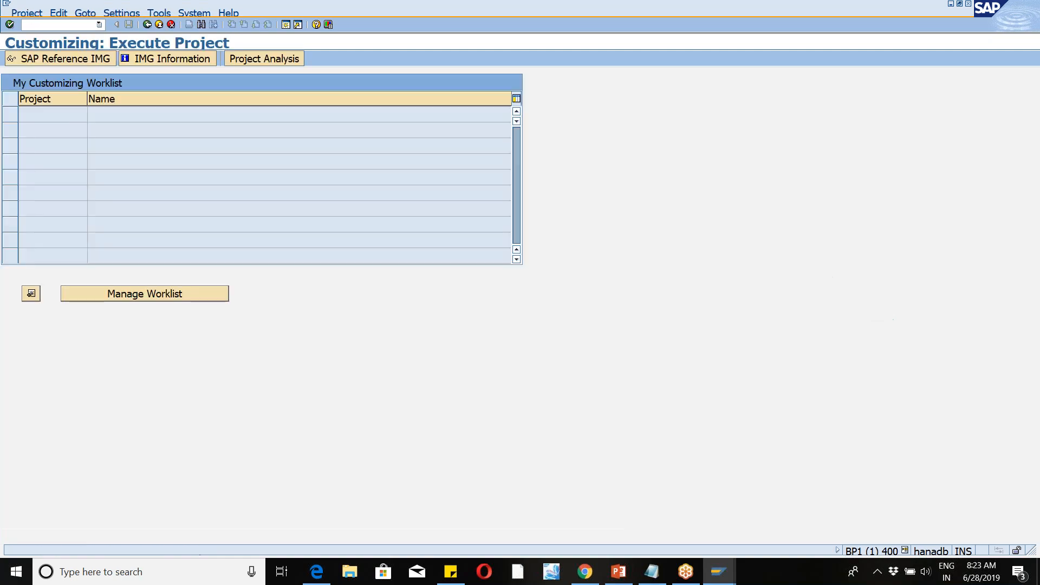
Step: Open Assign Warehouse Numbers under Extended Warehouse Management master data in the SAP Reference IMG, with WM46 as the work area
click(36, 62)
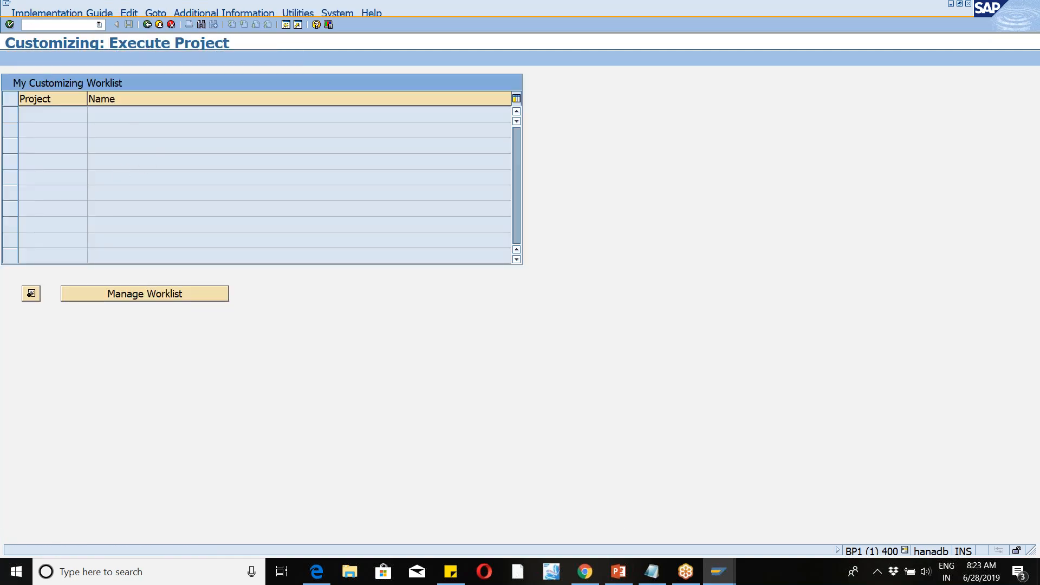
click(18, 435)
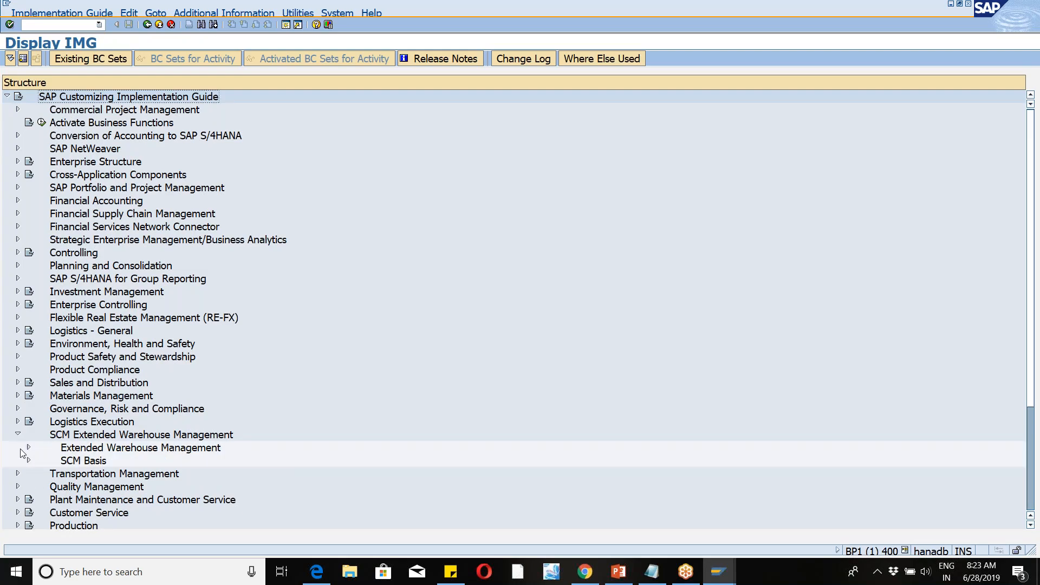
click(29, 448)
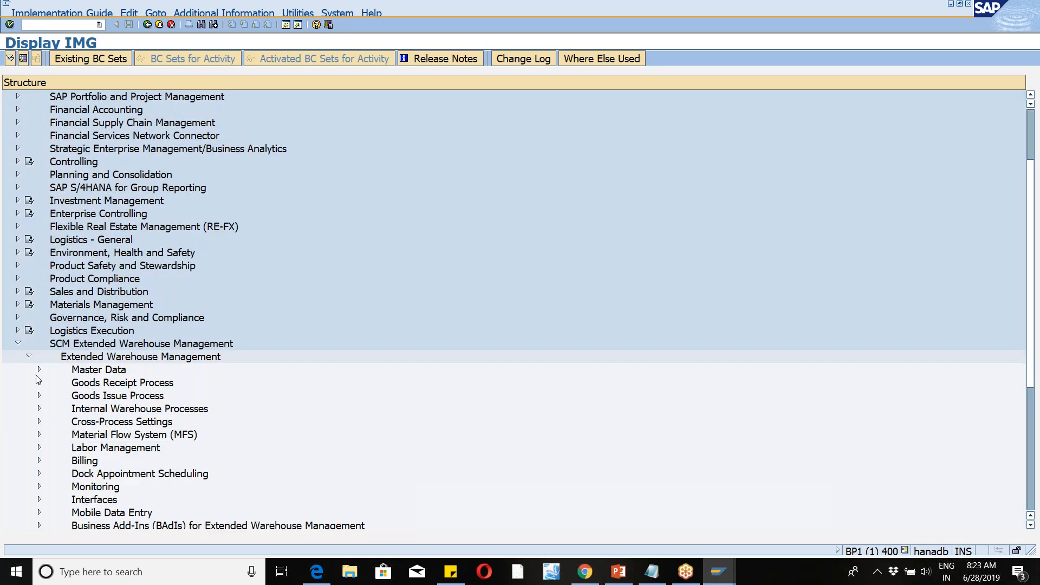
click(39, 370)
click(75, 293)
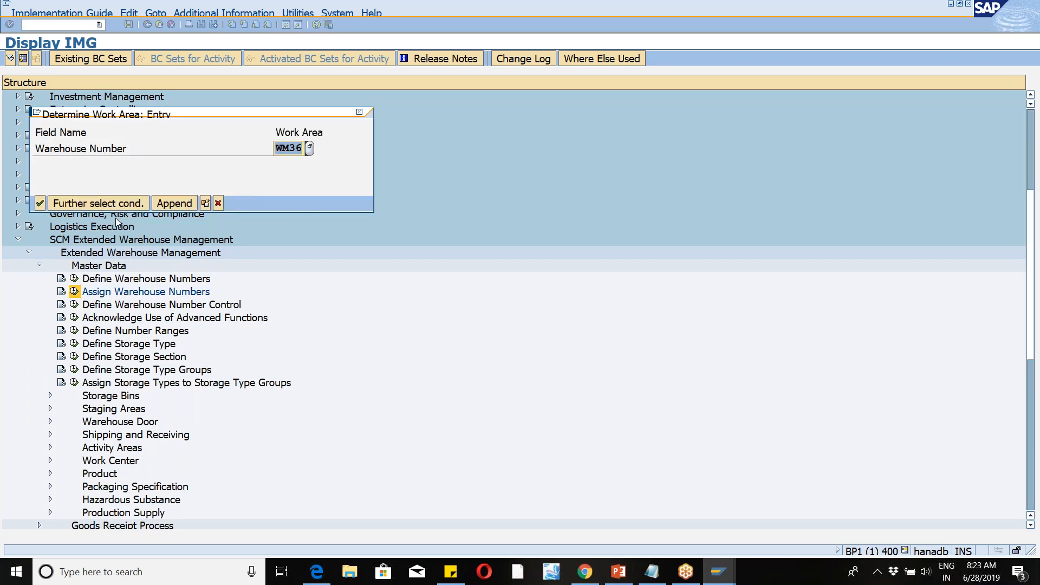
text(wm45)
key(Return)
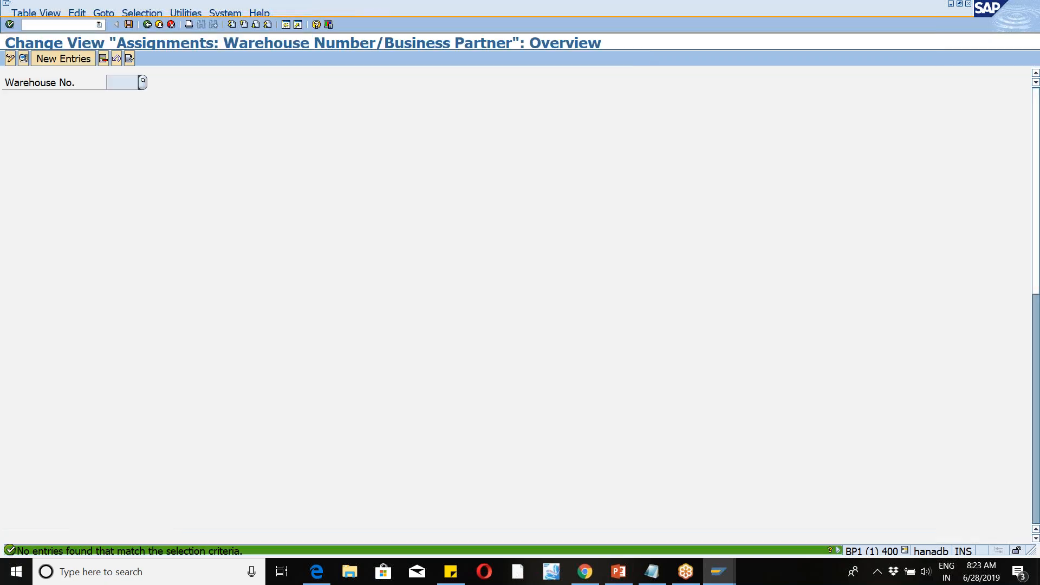
Step: Create a new WM46 assignment with supply chain unit wm46 and the plant vendor's business partner number as Custodian
click(53, 61)
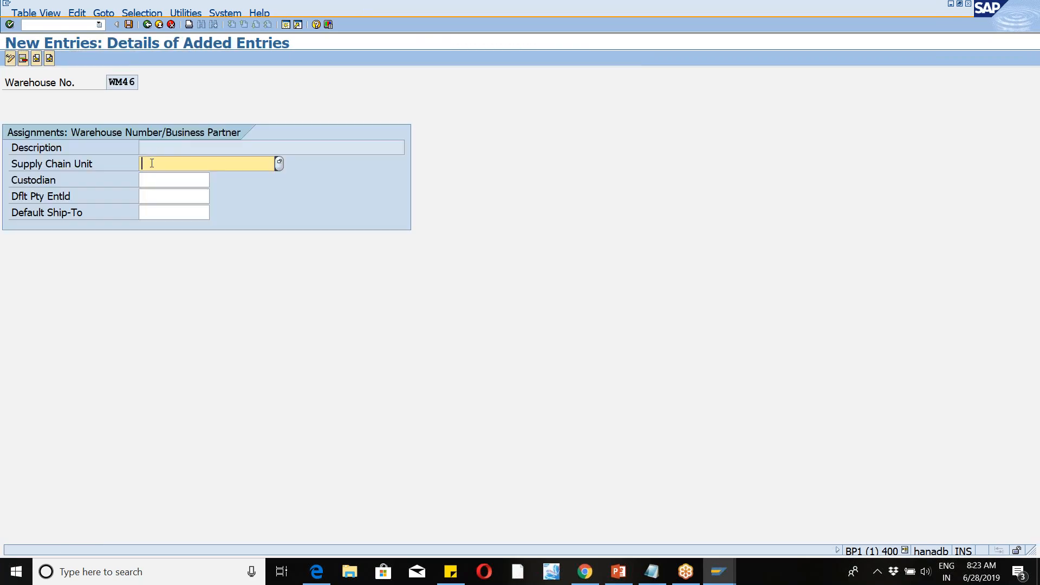
text(wm)
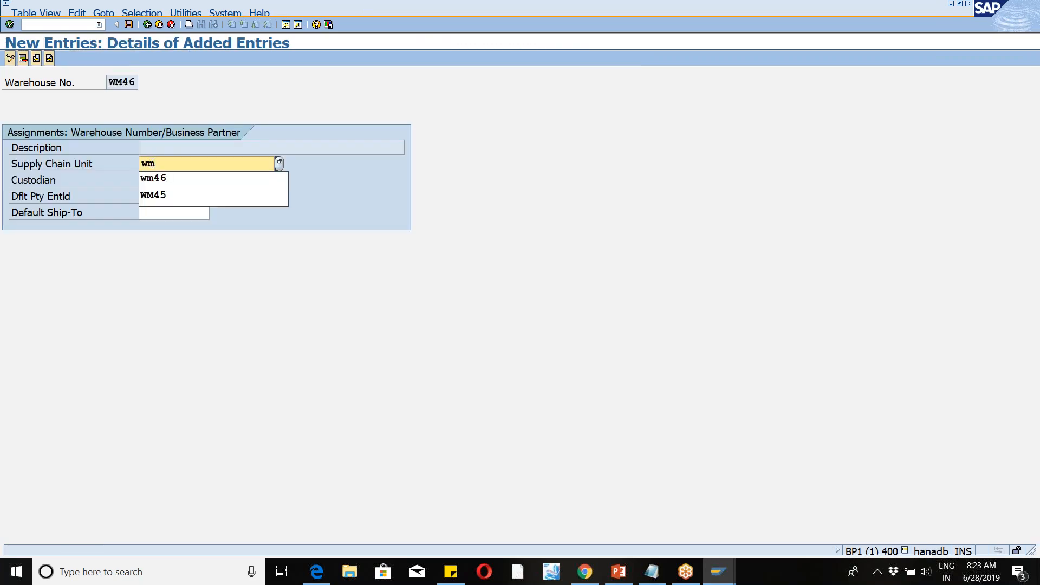
text(46)
key(Tab)
key(Down)
key(Down)
key(Return)
Step: Enter the same business partner number as default party entitled, validate the WM46 assignment, and save it
key(Tab)
key(Down)
key(Down)
key(Return)
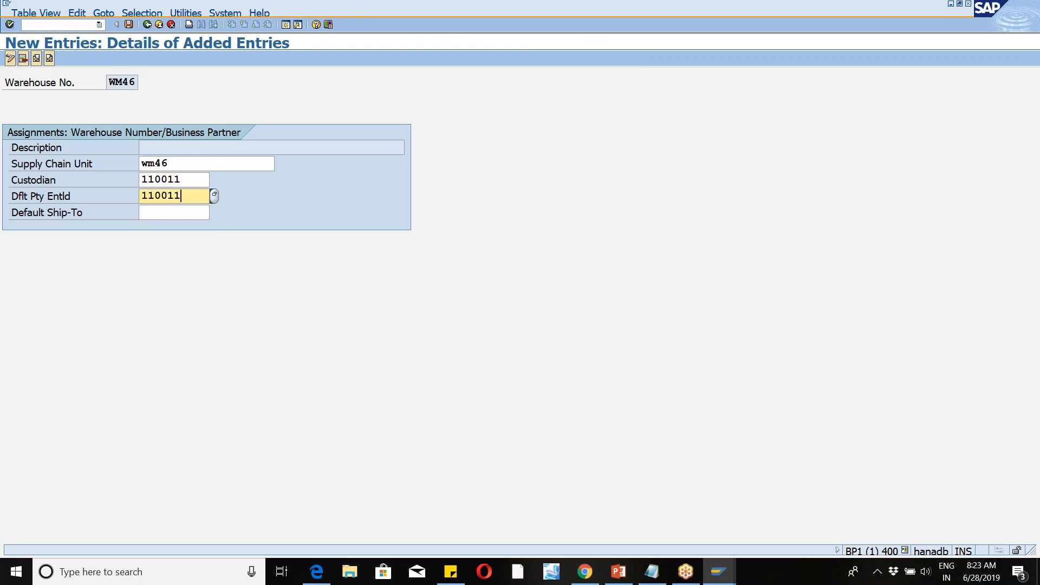
key(Return)
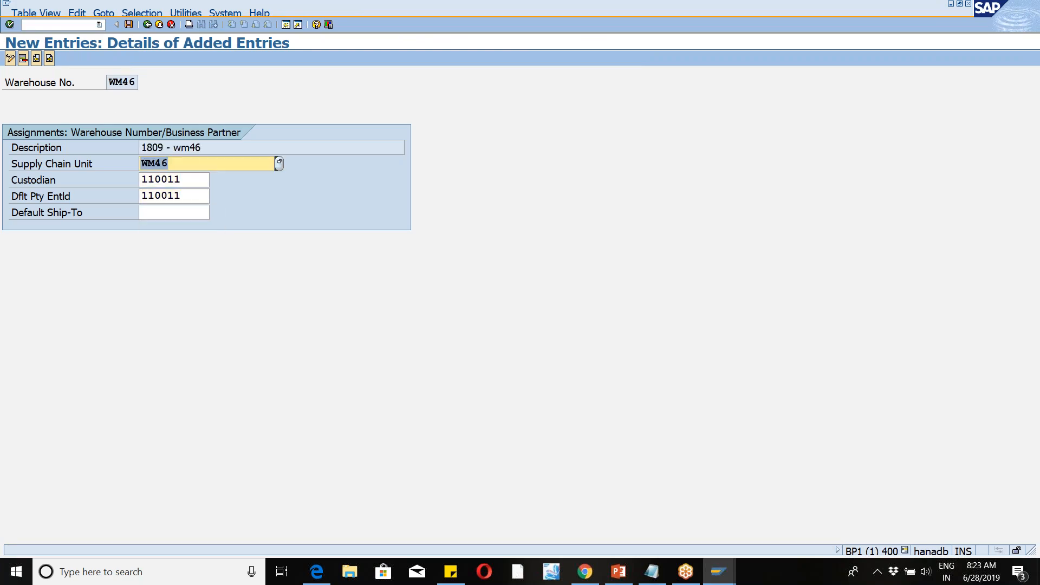
click(129, 26)
click(1018, 459)
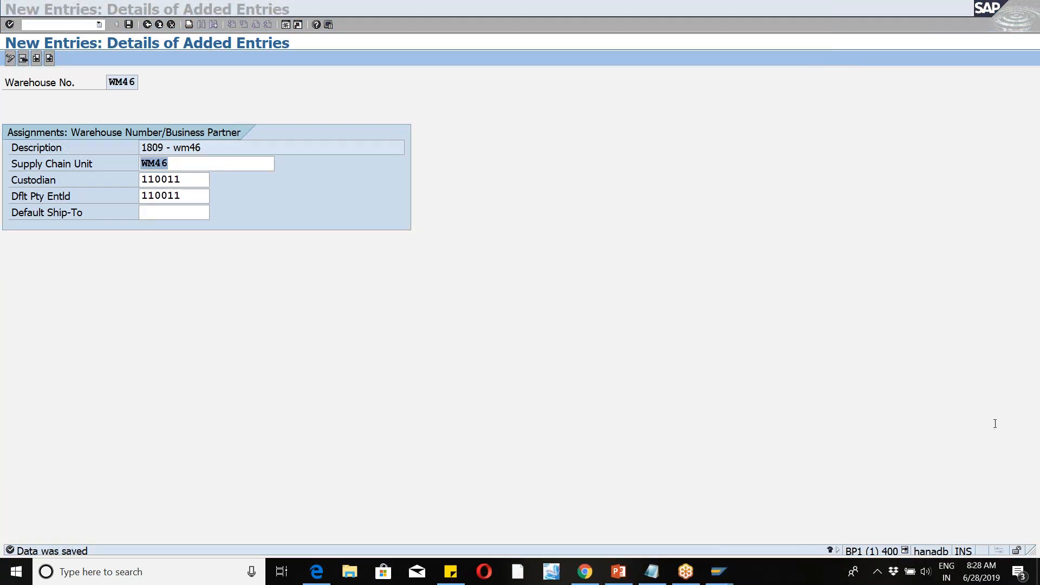